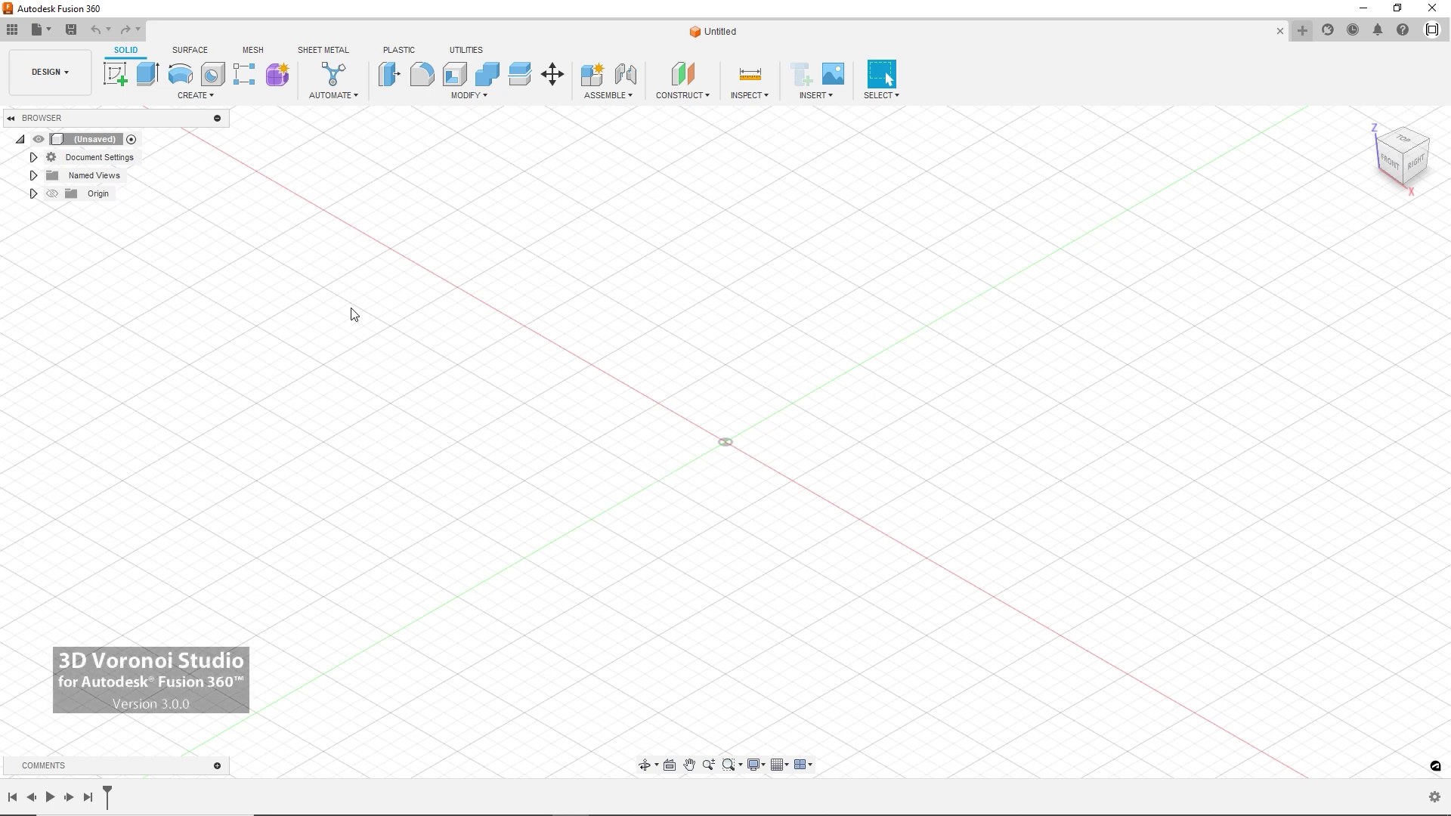
Step: On the front plane, sketch a 120° center-point arc of 100 mm radius
{"action": "left_click", "coordinate": [115, 73]}
{"action": "left_click", "coordinate": [760, 420]}
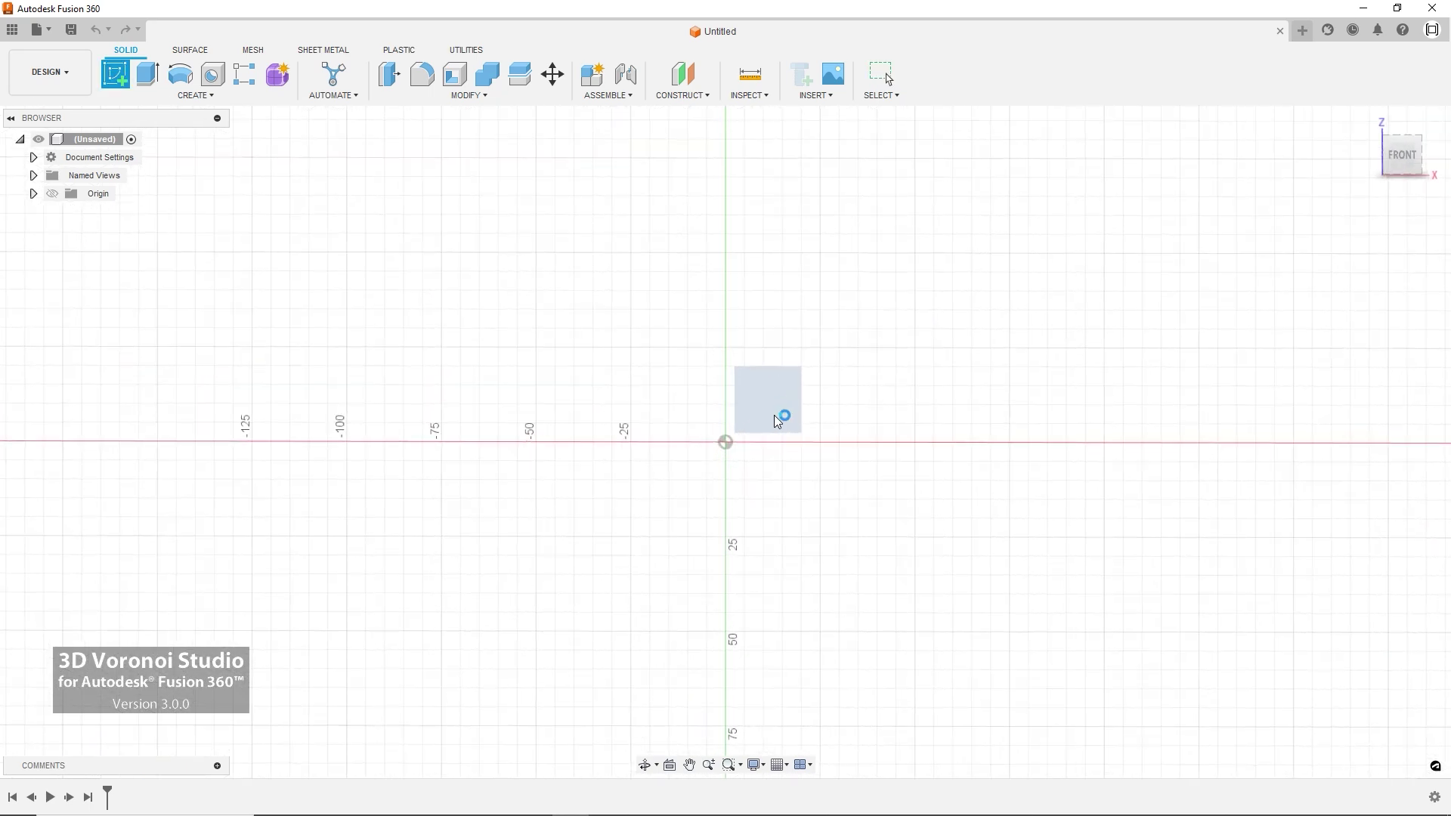
{"action": "left_click", "coordinate": [194, 95]}
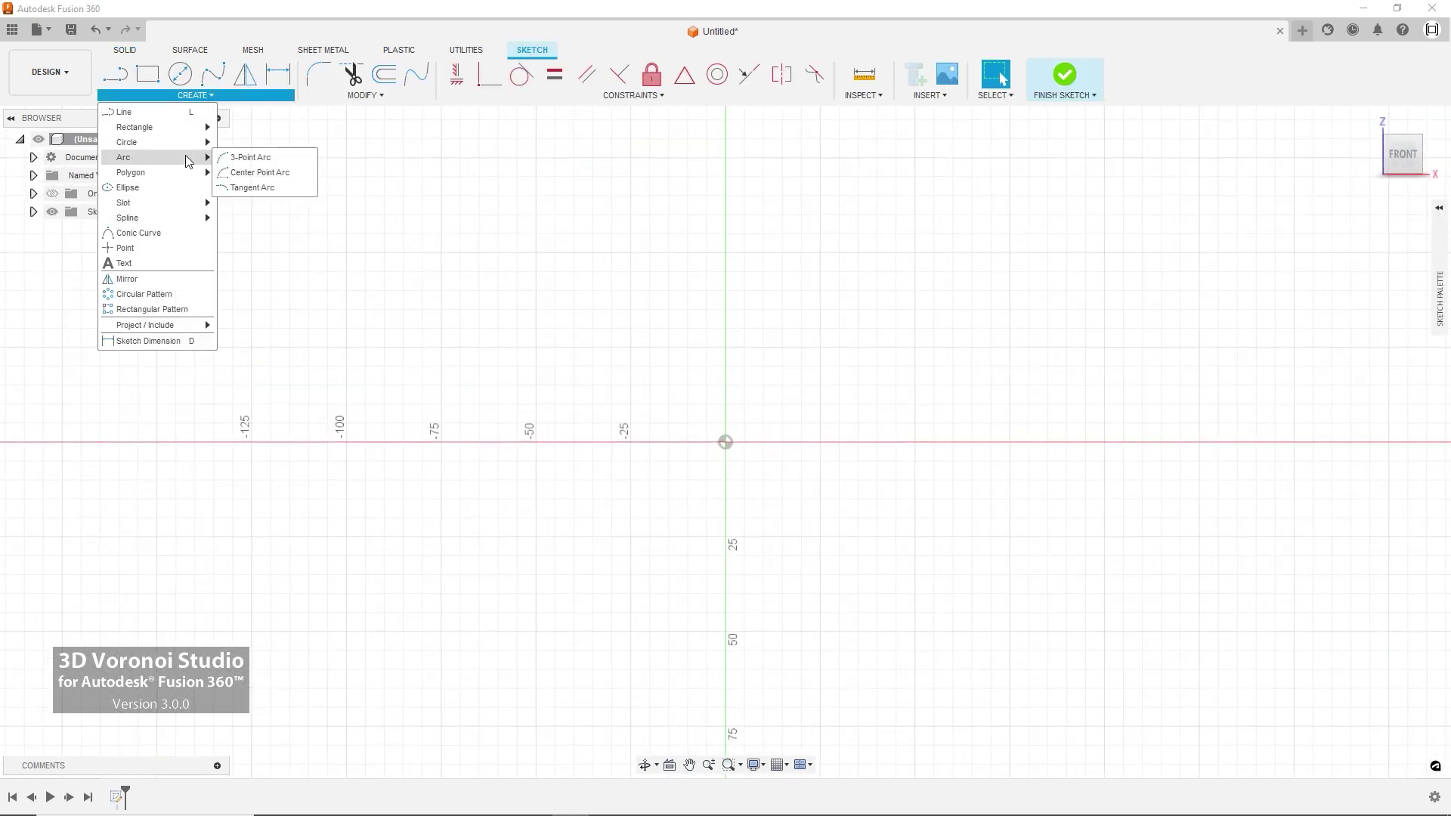
{"action": "left_click", "coordinate": [252, 171]}
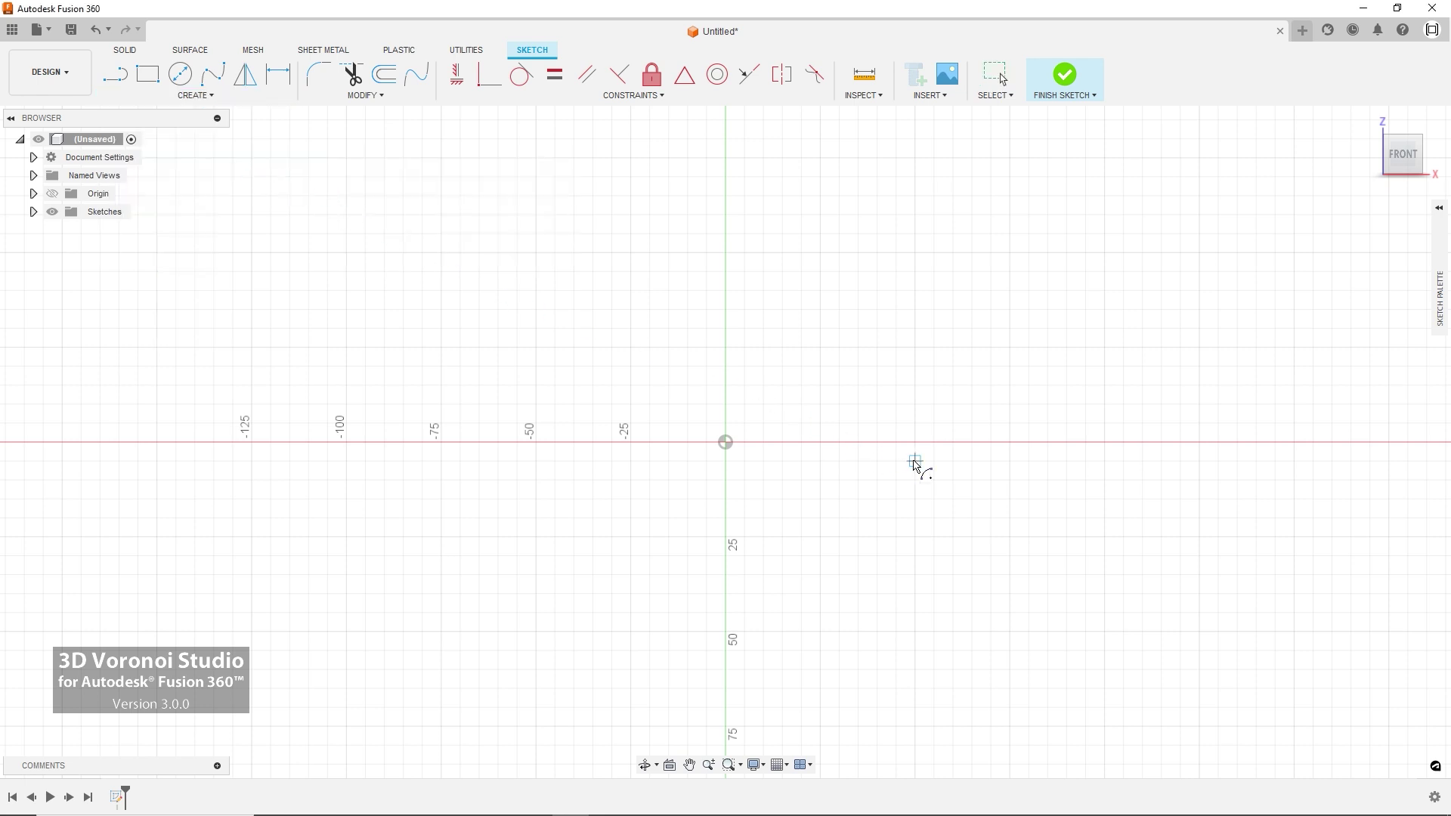
{"action": "scroll", "coordinate": [911, 463], "scroll_direction": "down", "scroll_amount": 1}
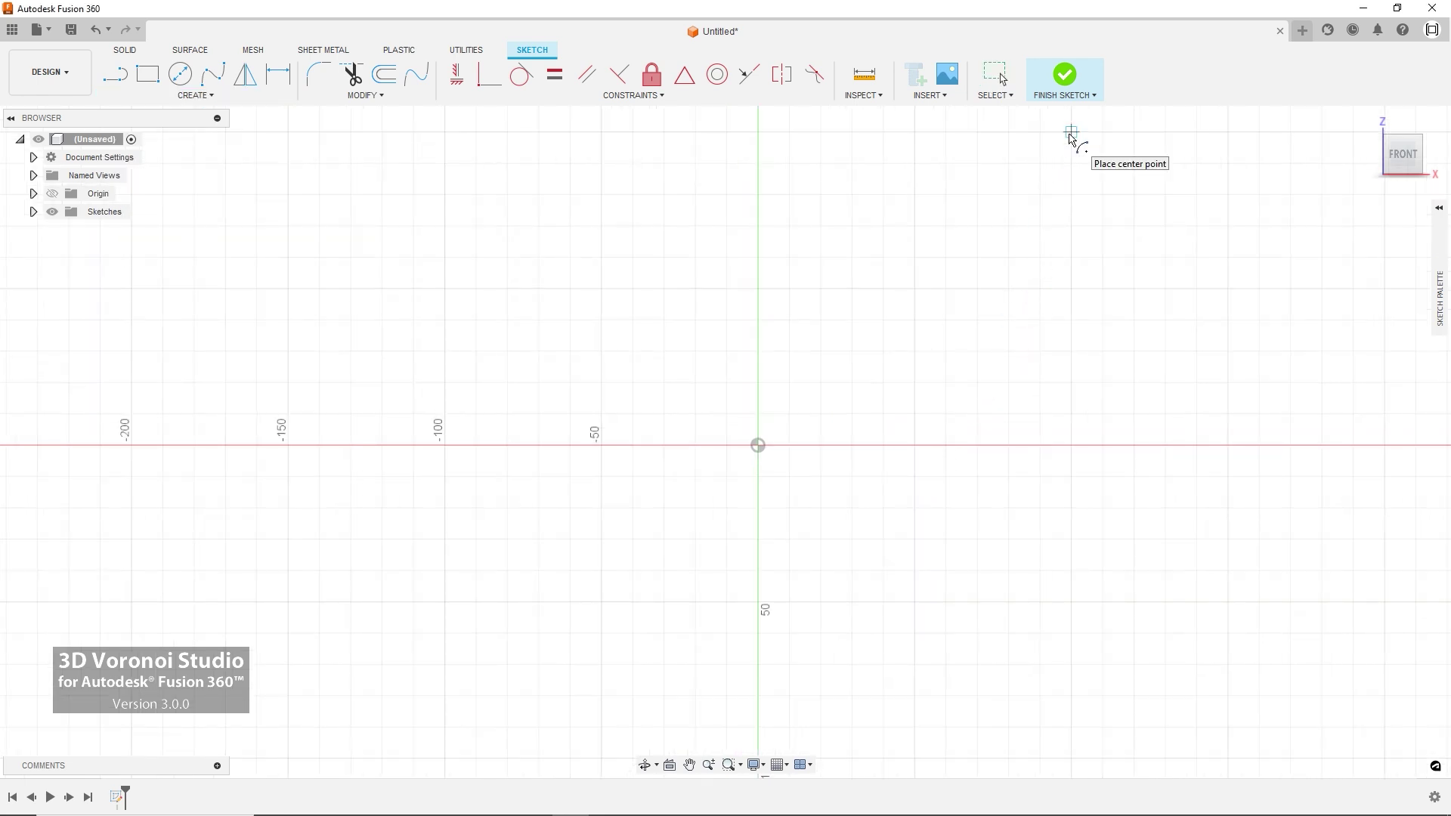
{"action": "left_click", "coordinate": [1070, 133]}
{"action": "left_click", "coordinate": [1071, 445]}
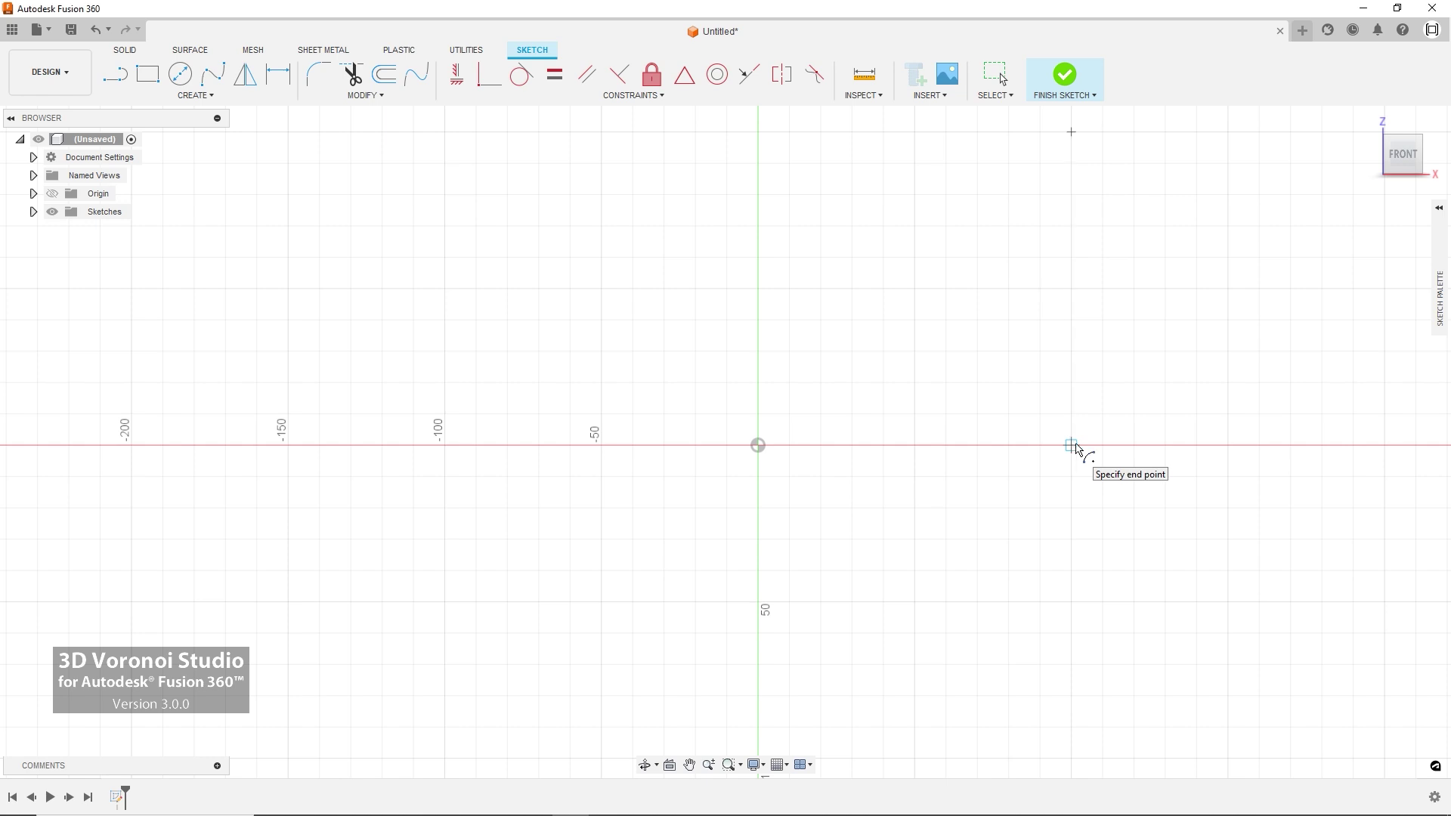
{"action": "type", "text": "120"}
{"action": "key", "text": "Return"}
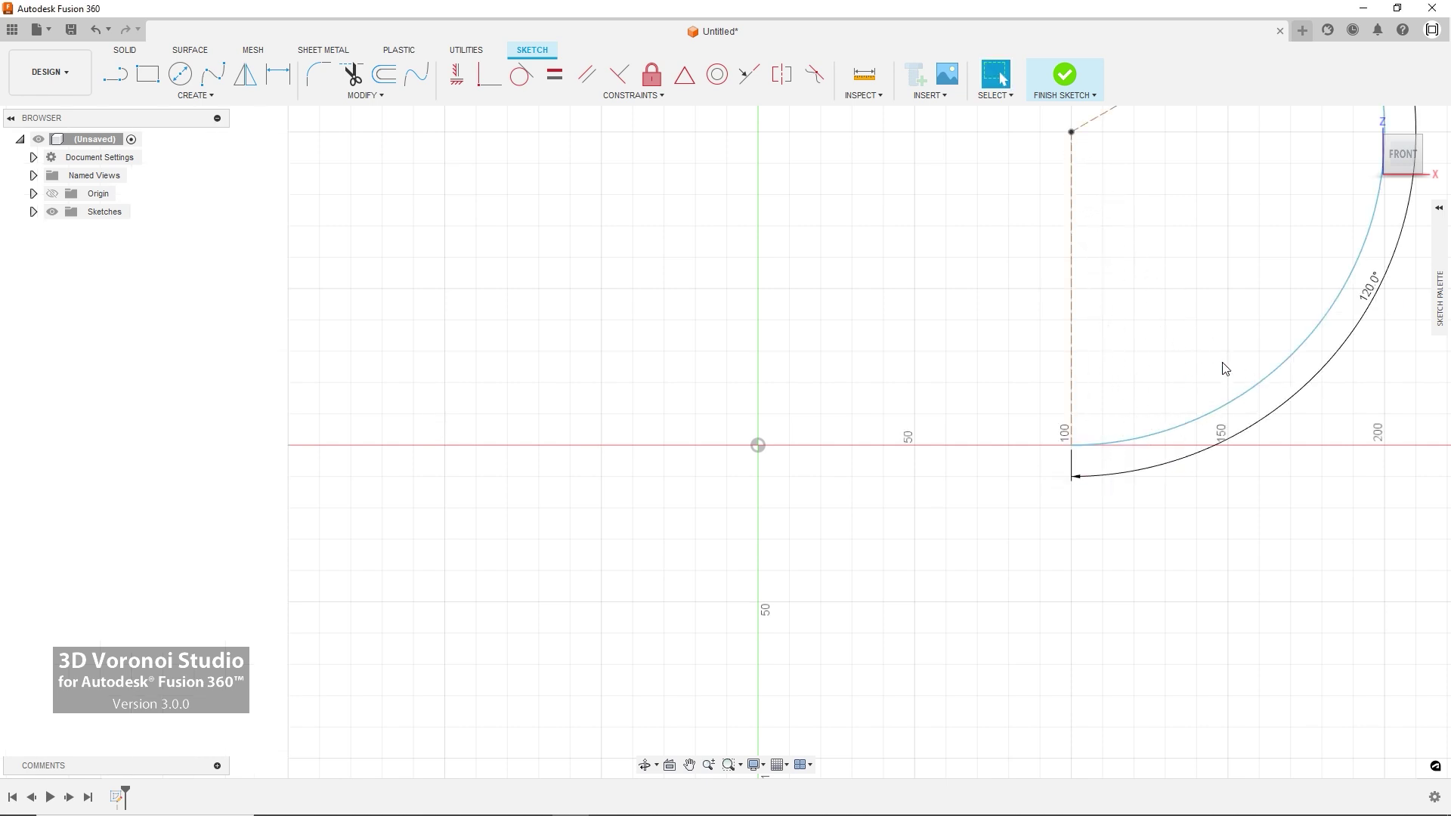
{"action": "mouse_move", "coordinate": [1205, 346]}
{"action": "middle_mouse_down"}
{"action": "mouse_move", "coordinate": [822, 554]}
{"action": "mouse_move", "coordinate": [843, 550]}
{"action": "middle_mouse_up"}
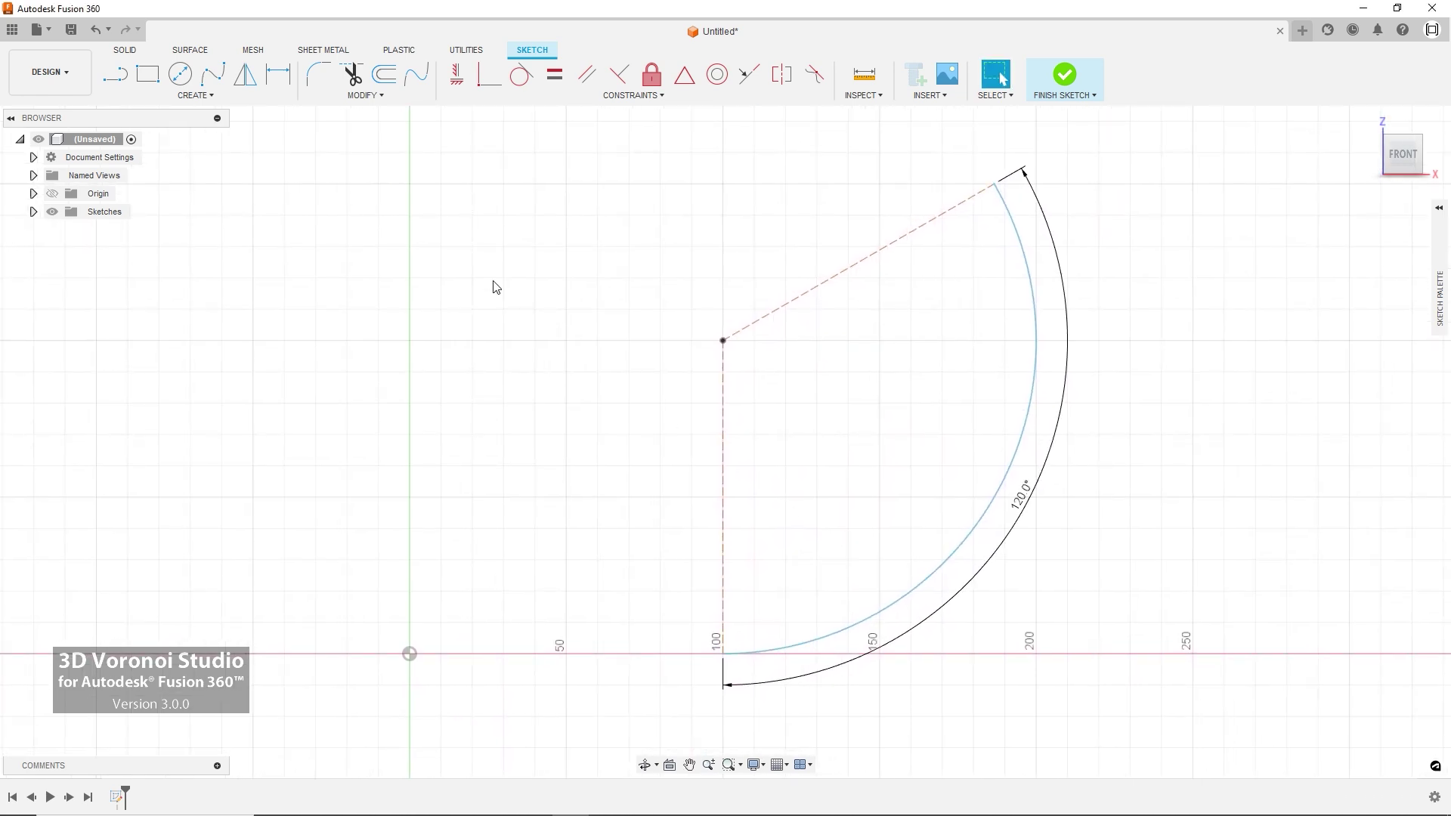
Step: Close the profile with straight lines through the origin and finish the sketch
{"action": "key", "text": "l"}
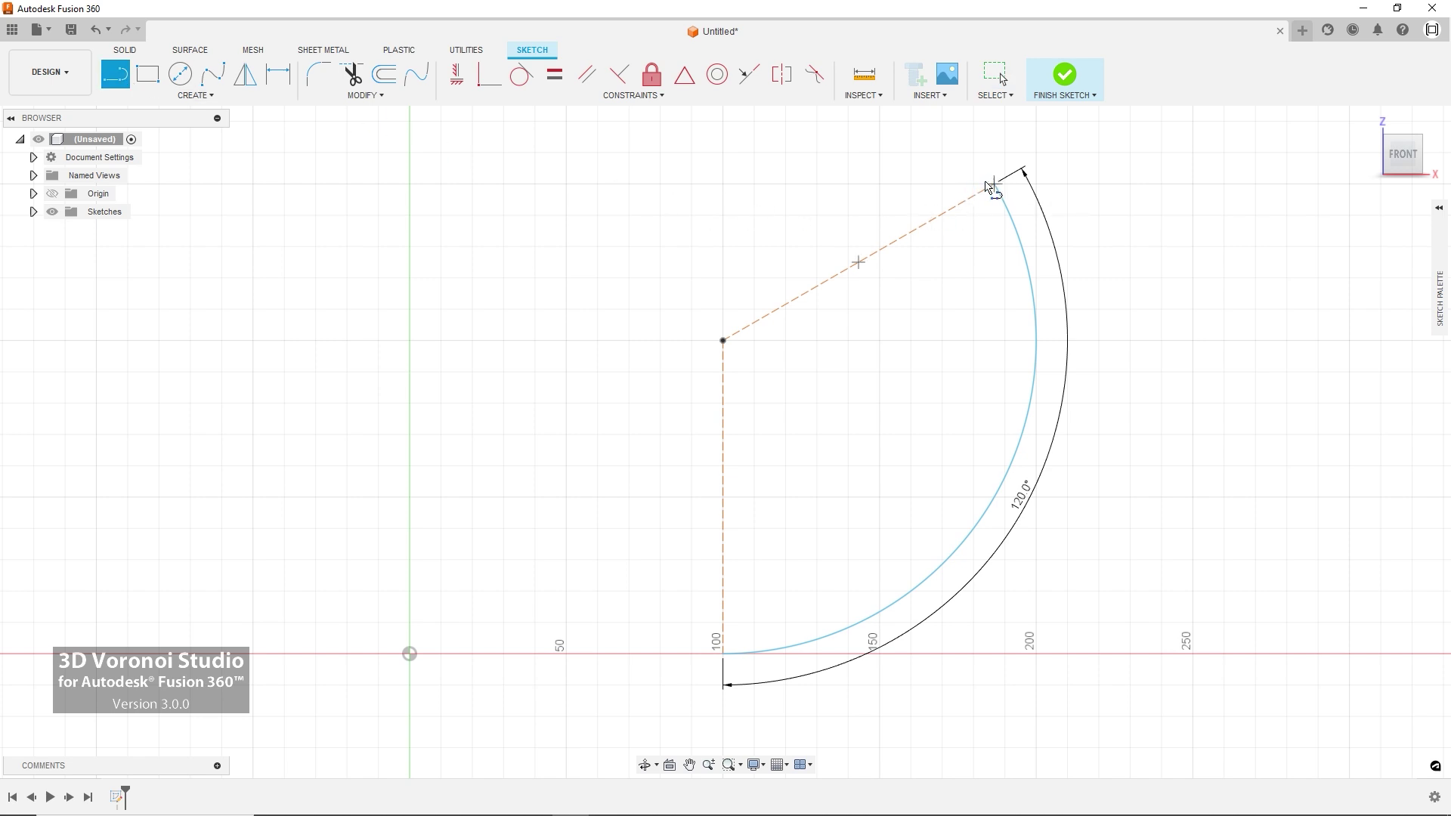
{"action": "left_click", "coordinate": [994, 184]}
{"action": "left_click", "coordinate": [410, 183]}
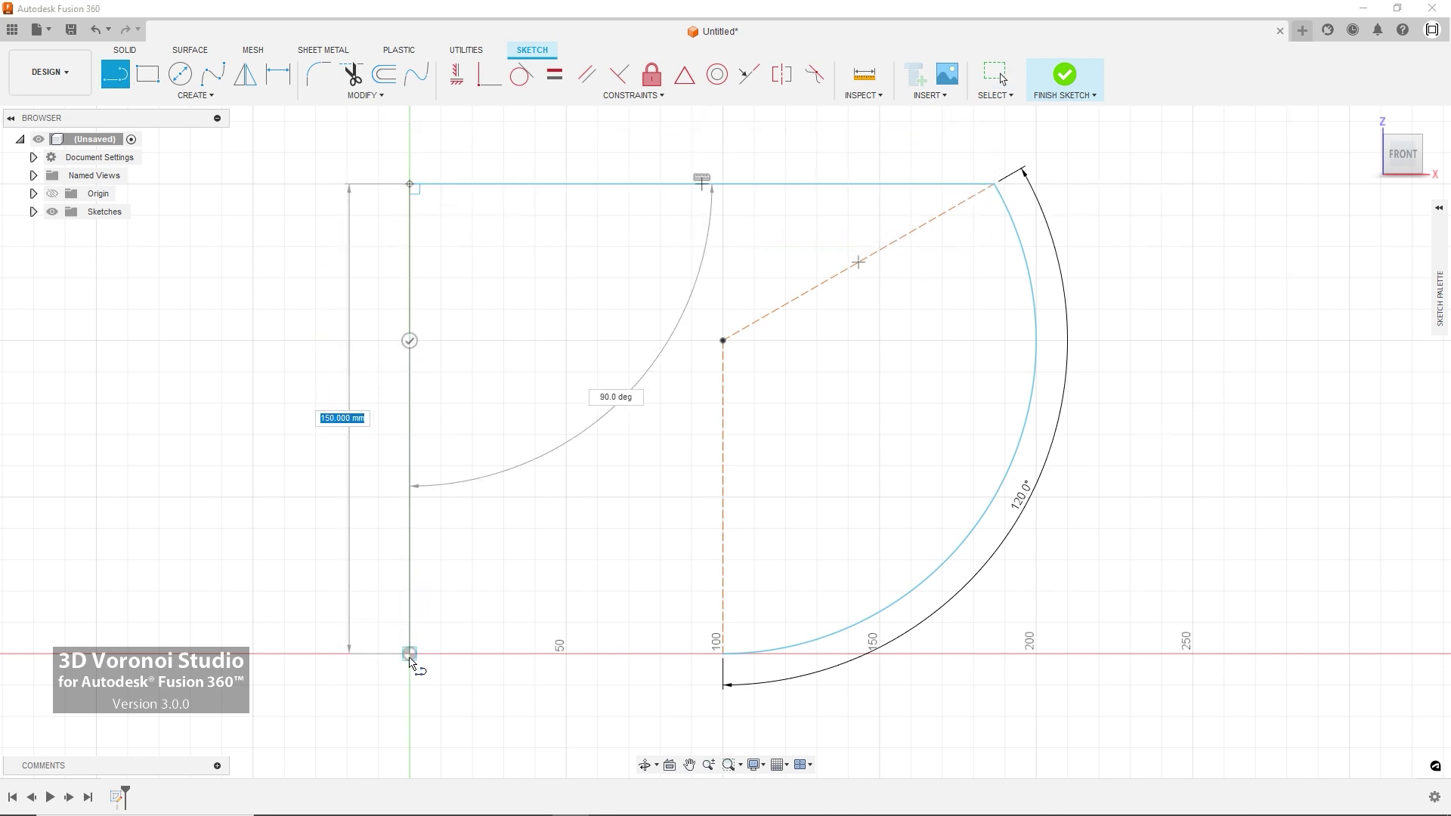
{"action": "left_click", "coordinate": [410, 654]}
{"action": "left_click", "coordinate": [723, 655]}
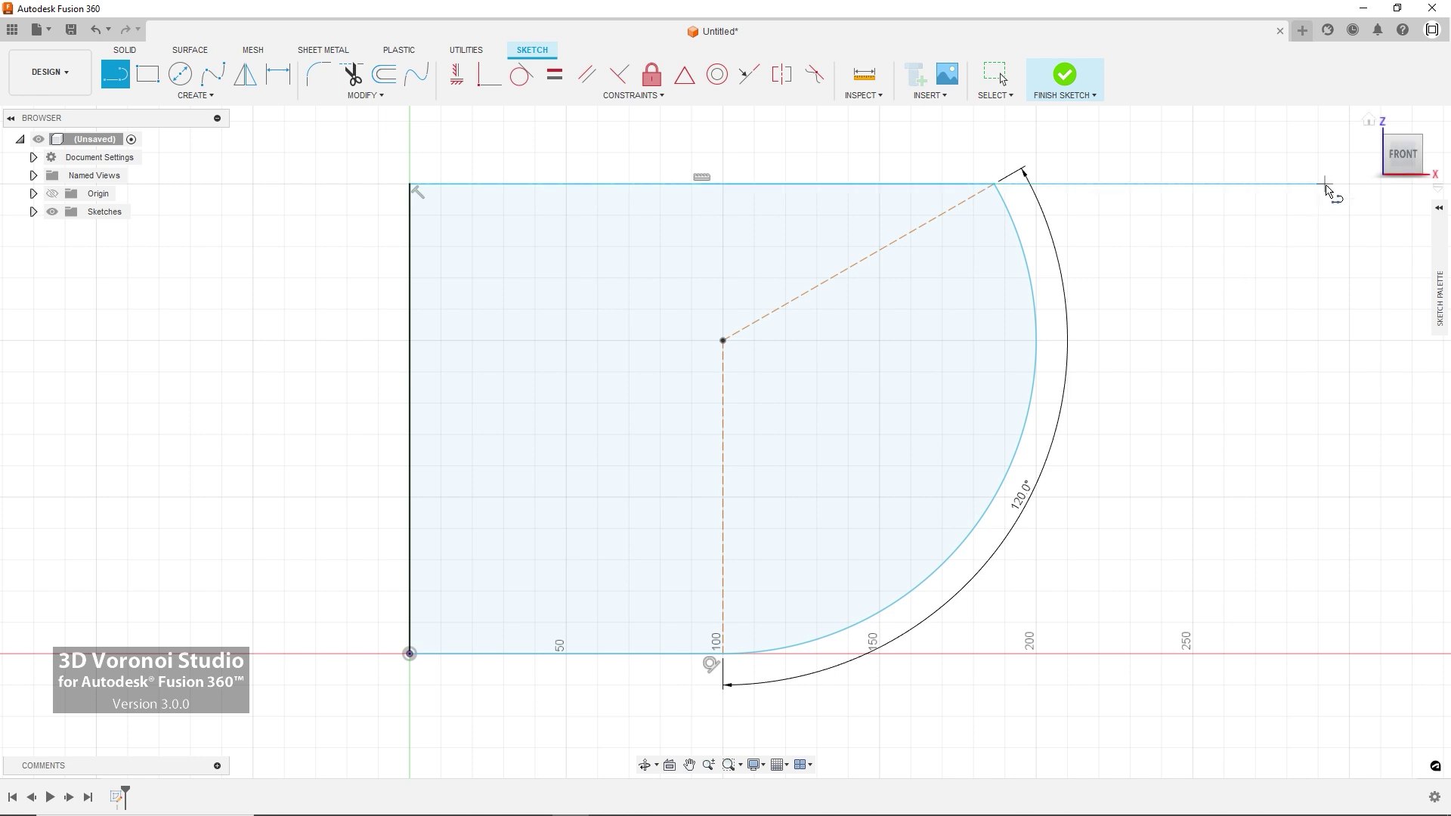
{"action": "left_click", "coordinate": [1064, 75]}
Step: Revolve the profile around its vertical line into a solid body
{"action": "left_click", "coordinate": [1368, 120]}
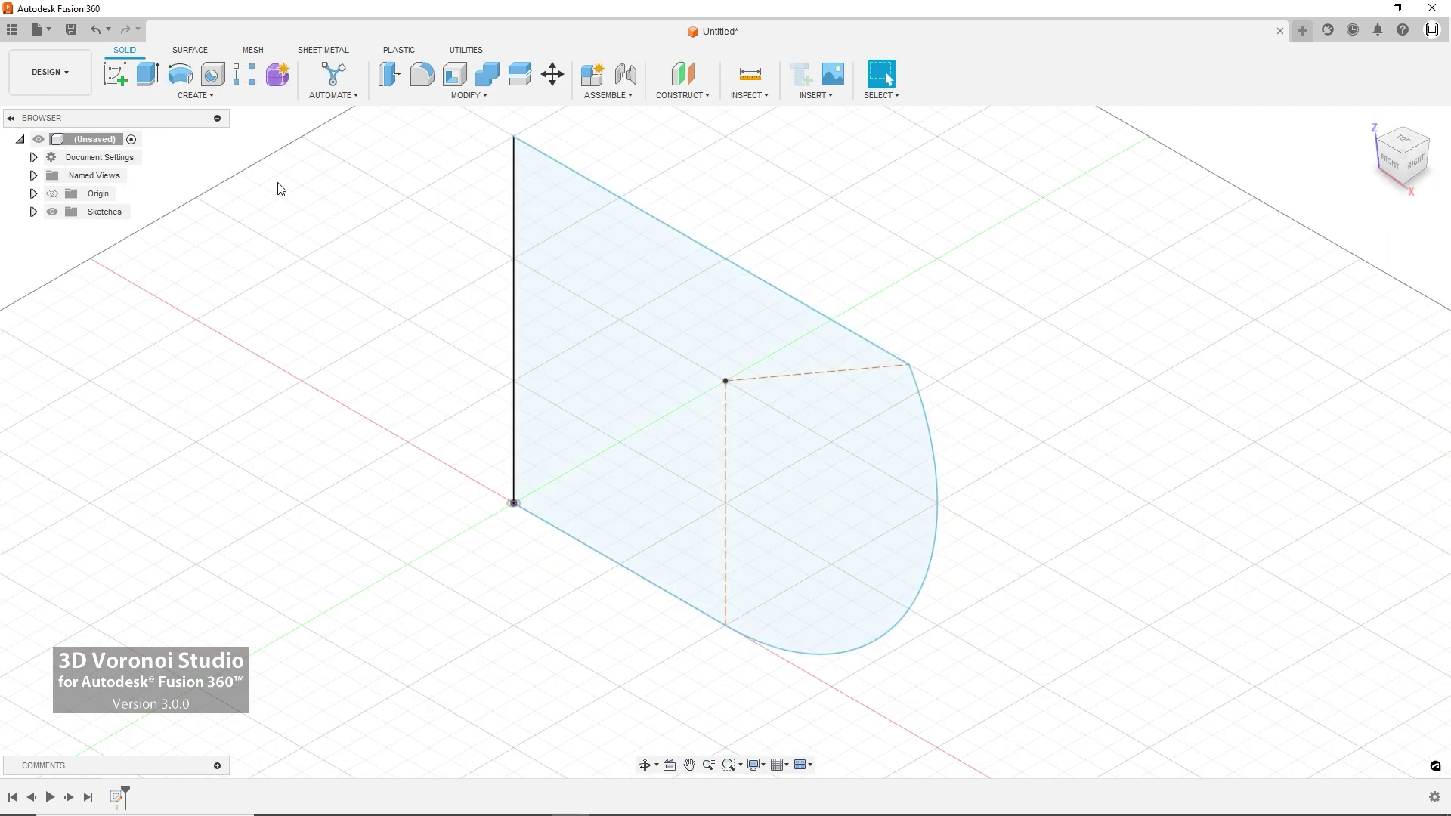
{"action": "left_click", "coordinate": [181, 76]}
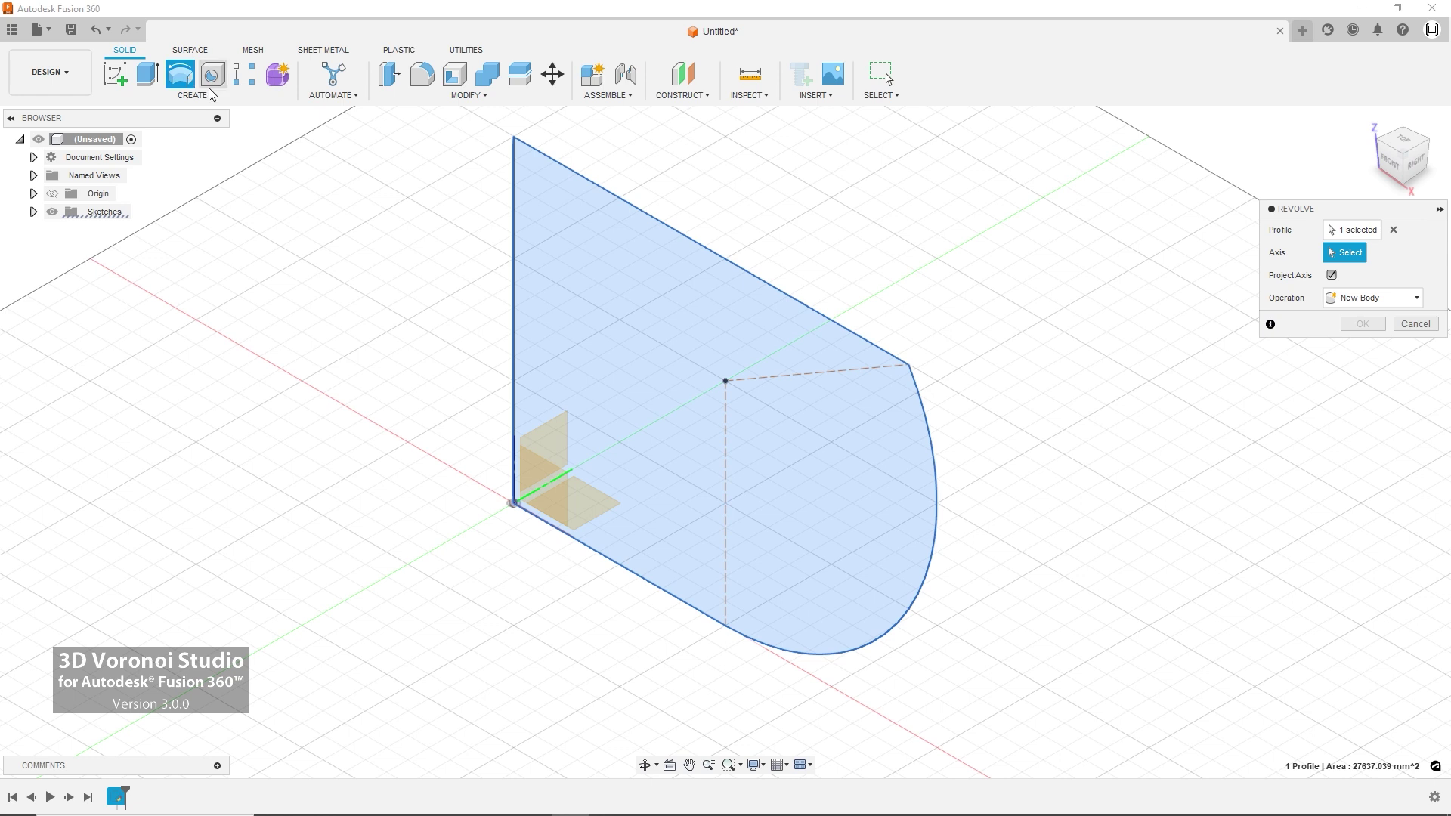
{"action": "left_click", "coordinate": [513, 247]}
{"action": "left_click", "coordinate": [1362, 392]}
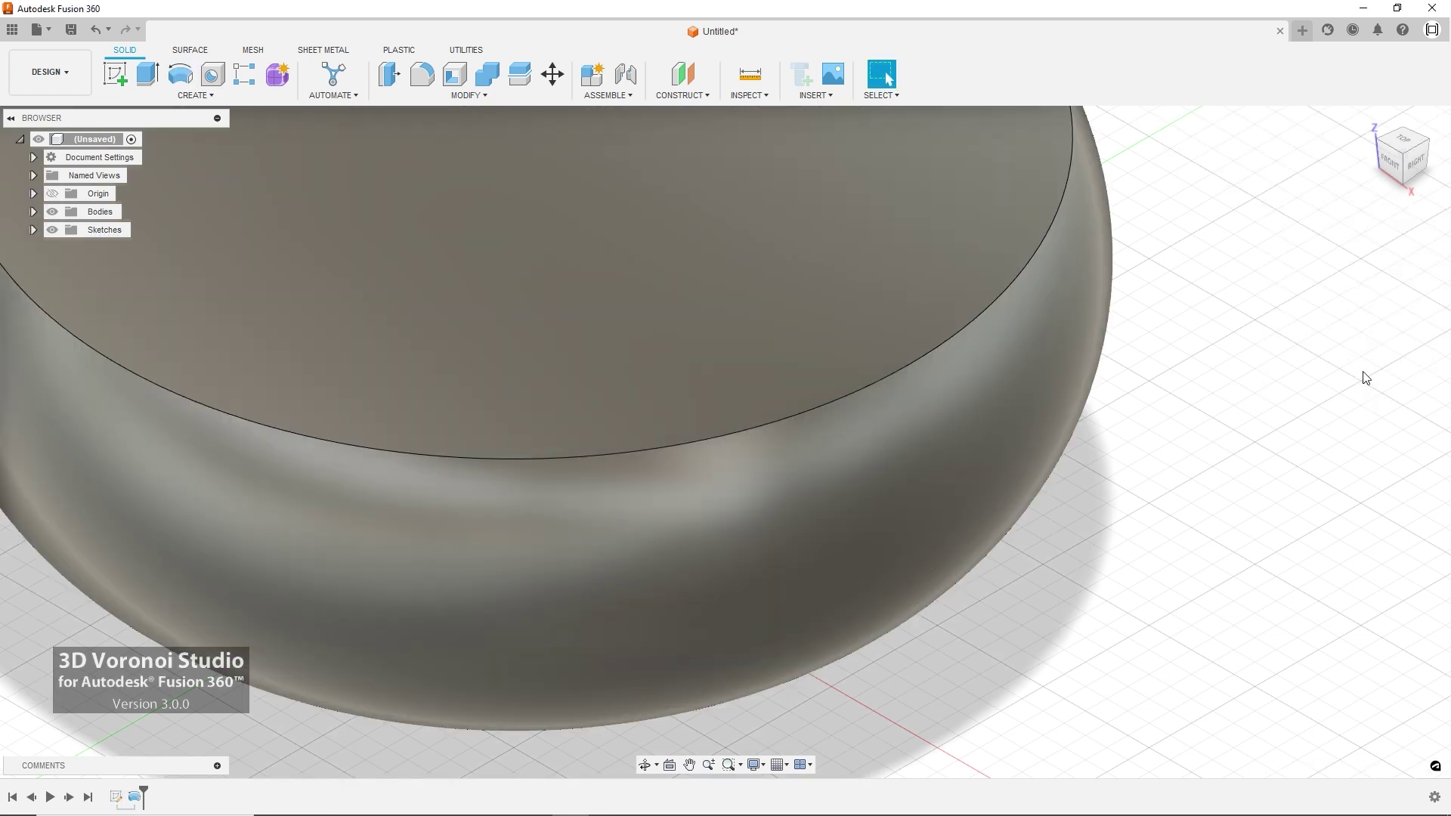
{"action": "left_click", "coordinate": [1380, 118]}
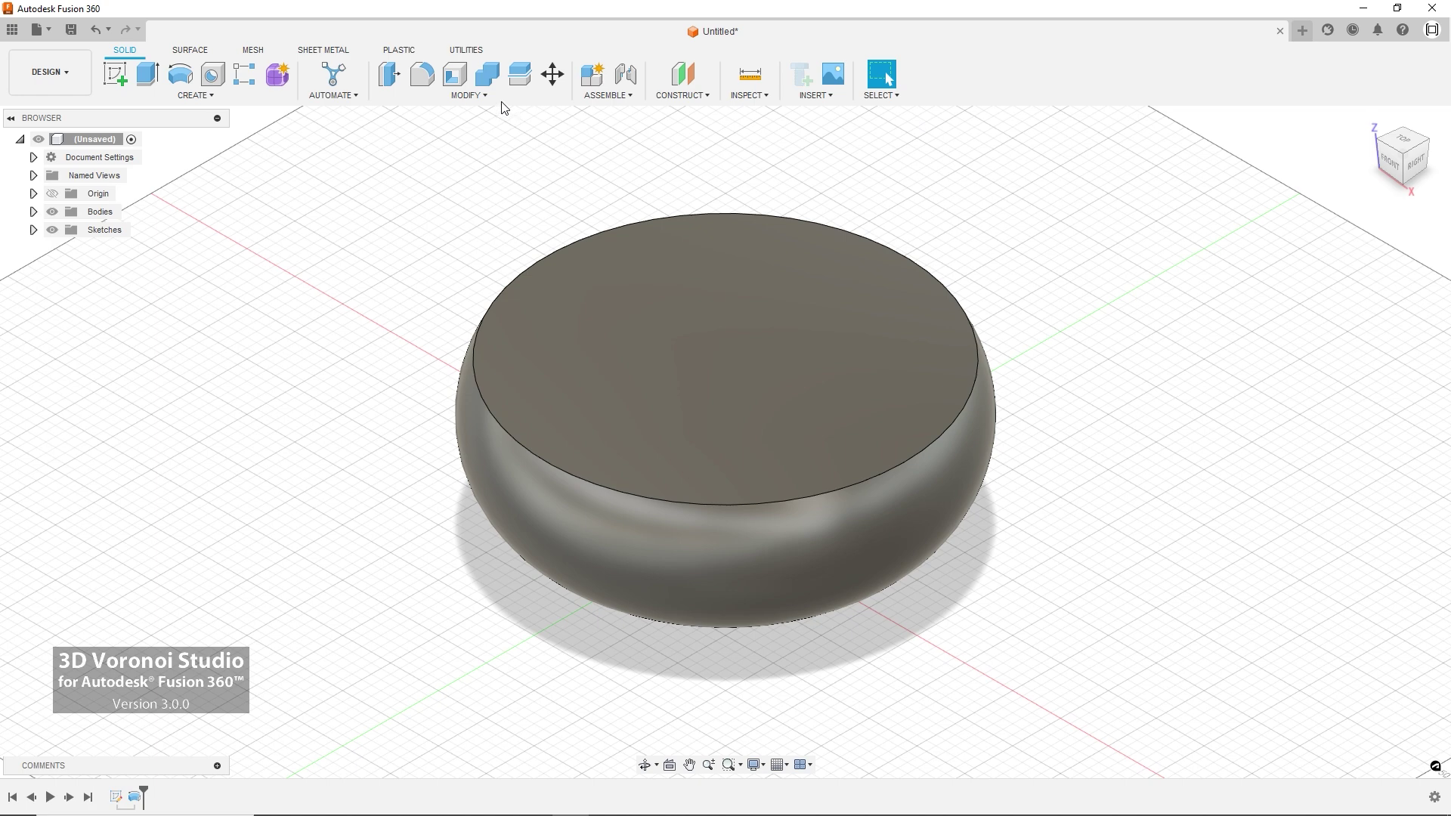
Step: Shell the body open at its top face with a 2 mm thickness
{"action": "left_click", "coordinate": [454, 74]}
{"action": "left_click", "coordinate": [701, 297]}
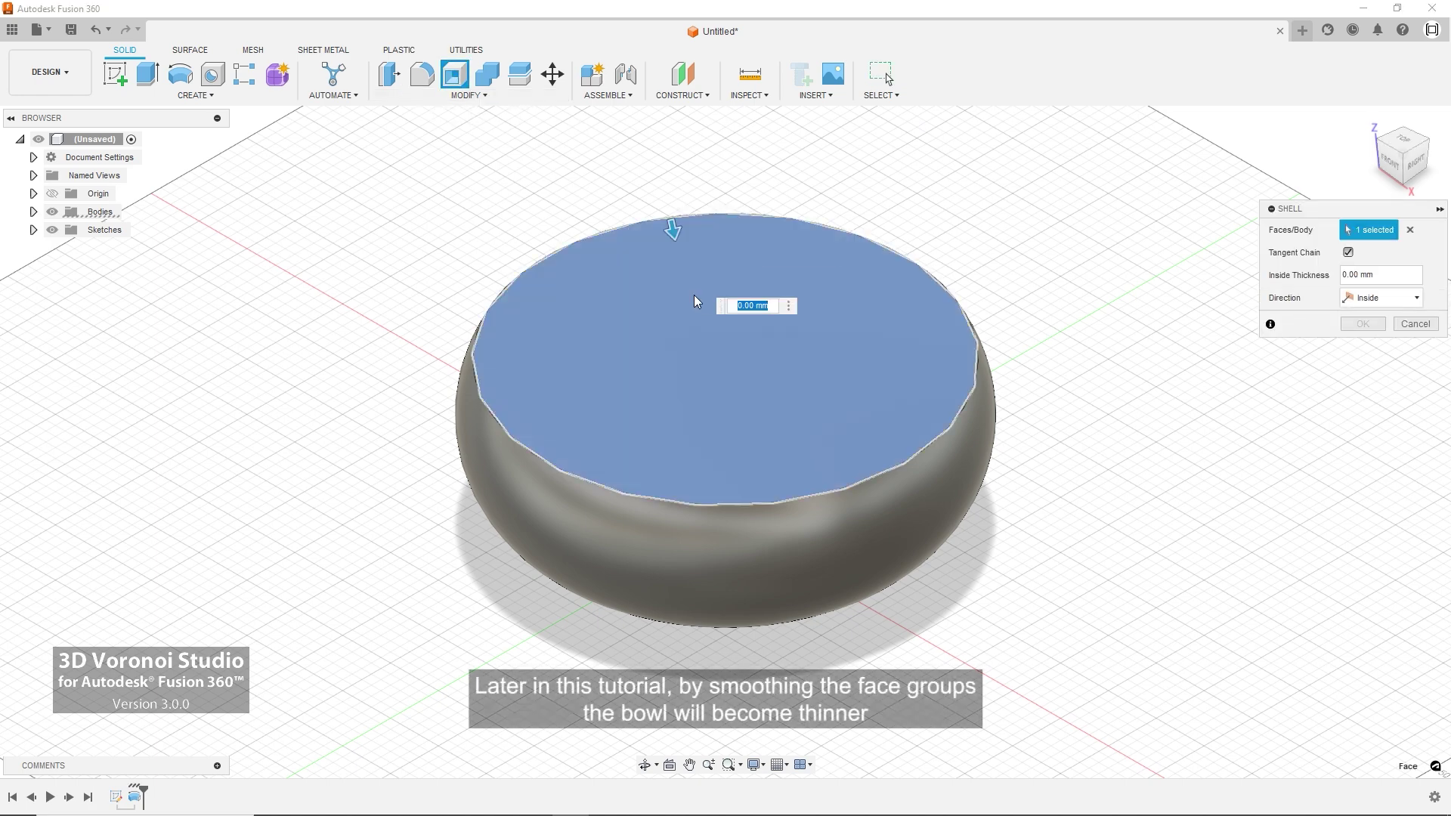
{"action": "type", "text": "2"}
{"action": "key", "text": "Return"}
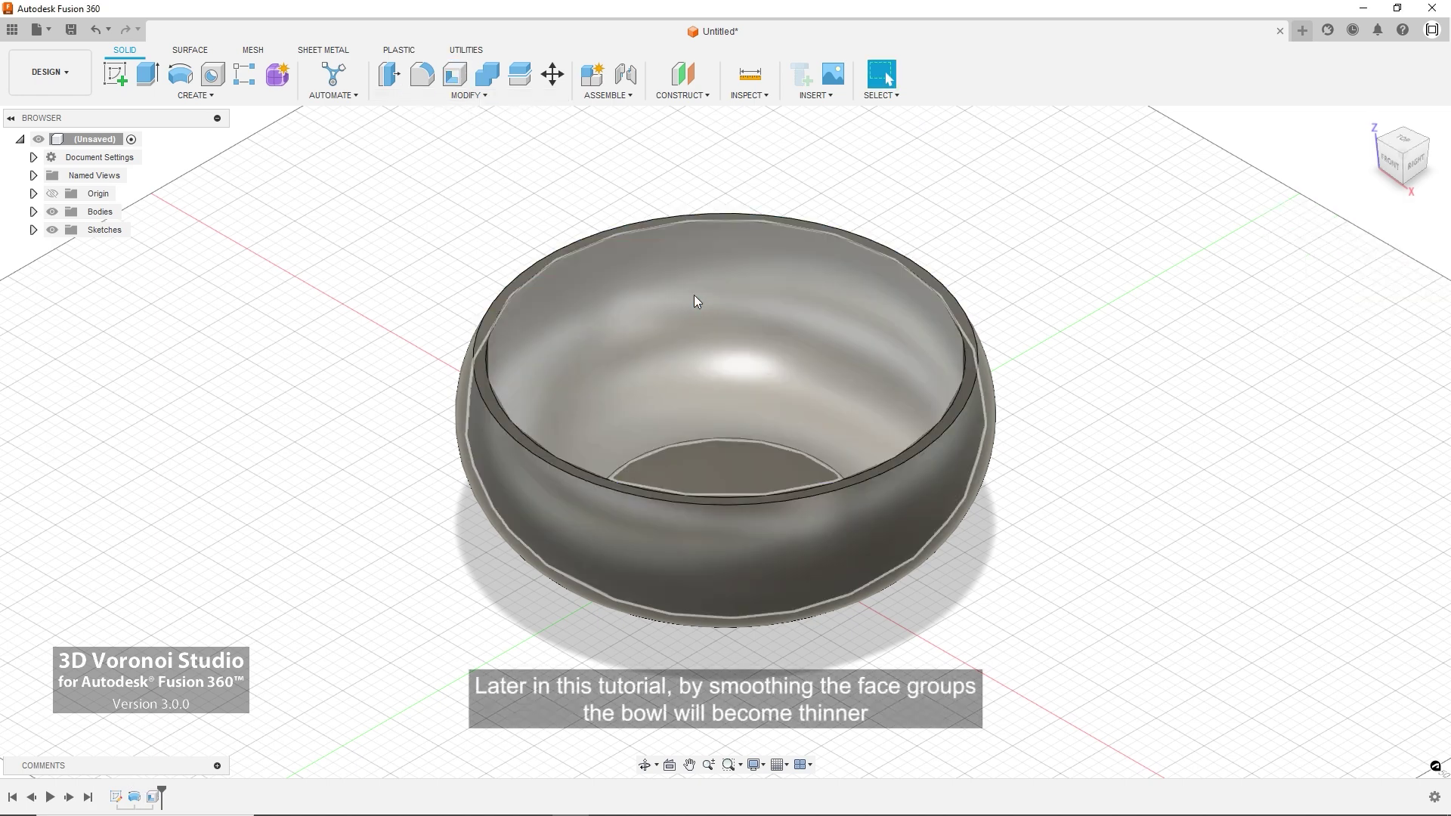
Step: Create two construction planes offset from XY at 15 mm and 130 mm
{"action": "left_click", "coordinate": [677, 76]}
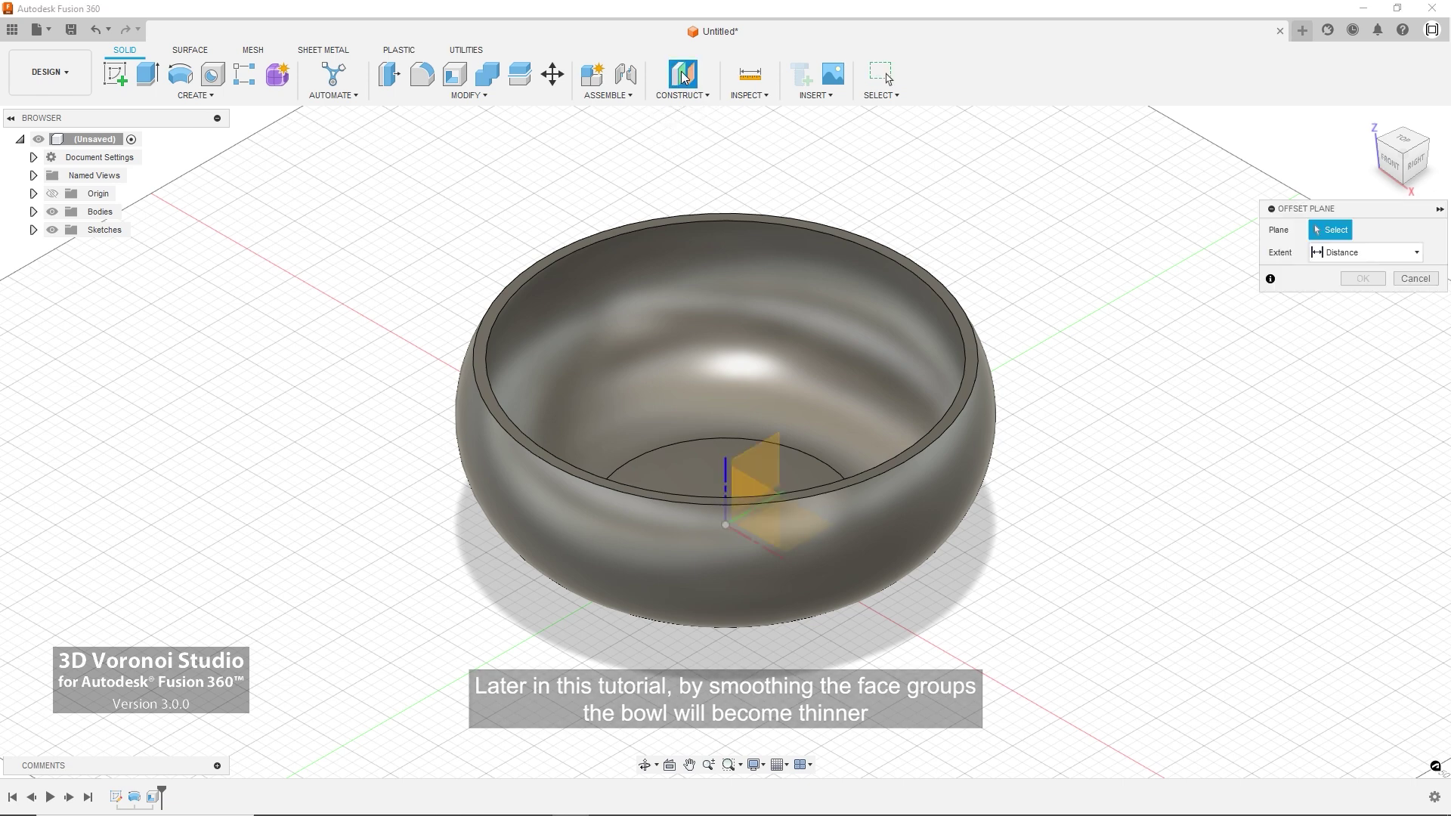
{"action": "left_click", "coordinate": [34, 193]}
{"action": "left_click", "coordinate": [104, 285]}
{"action": "type", "text": "15"}
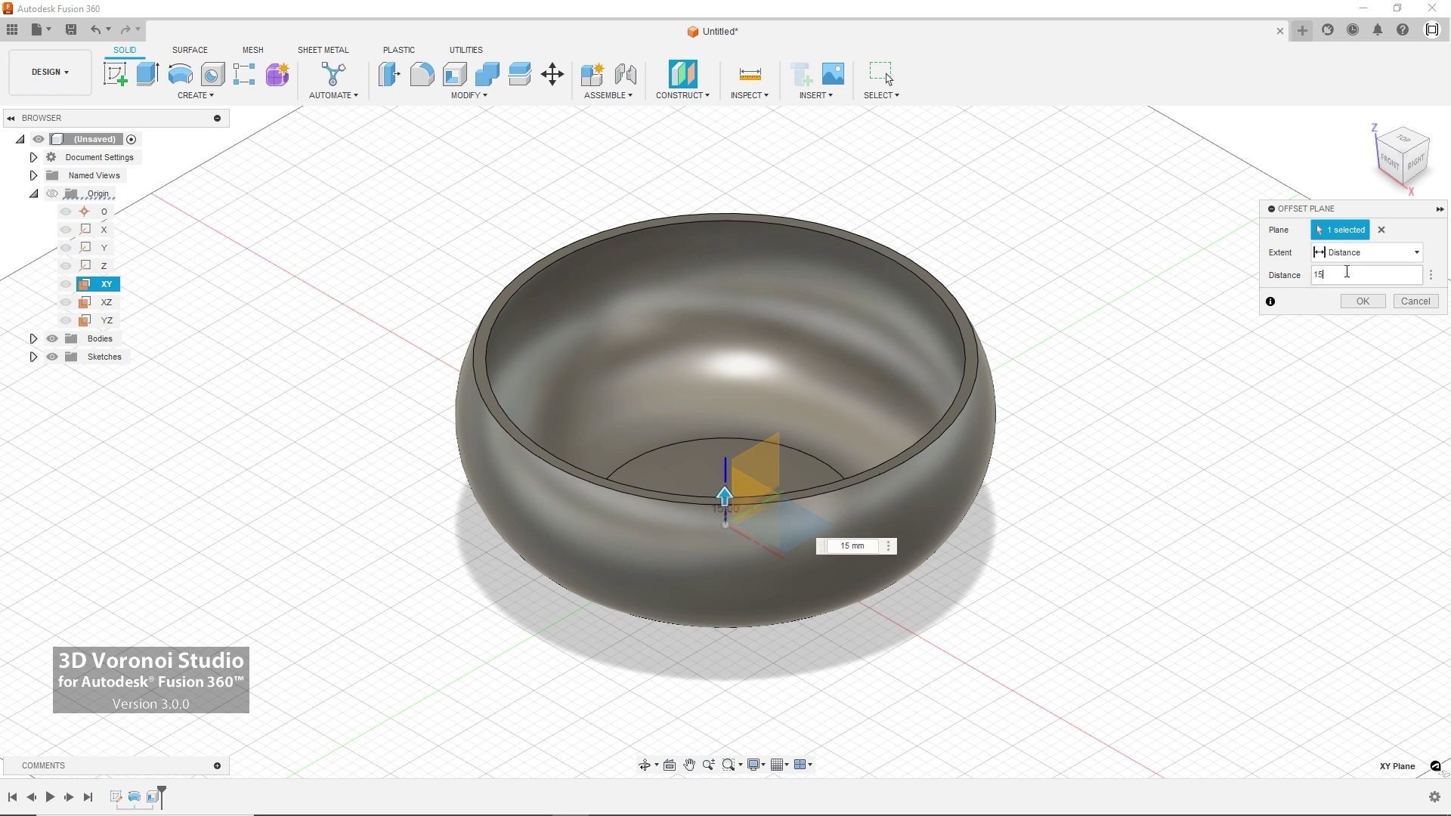
{"action": "left_click", "coordinate": [1362, 302]}
{"action": "left_click", "coordinate": [683, 75]}
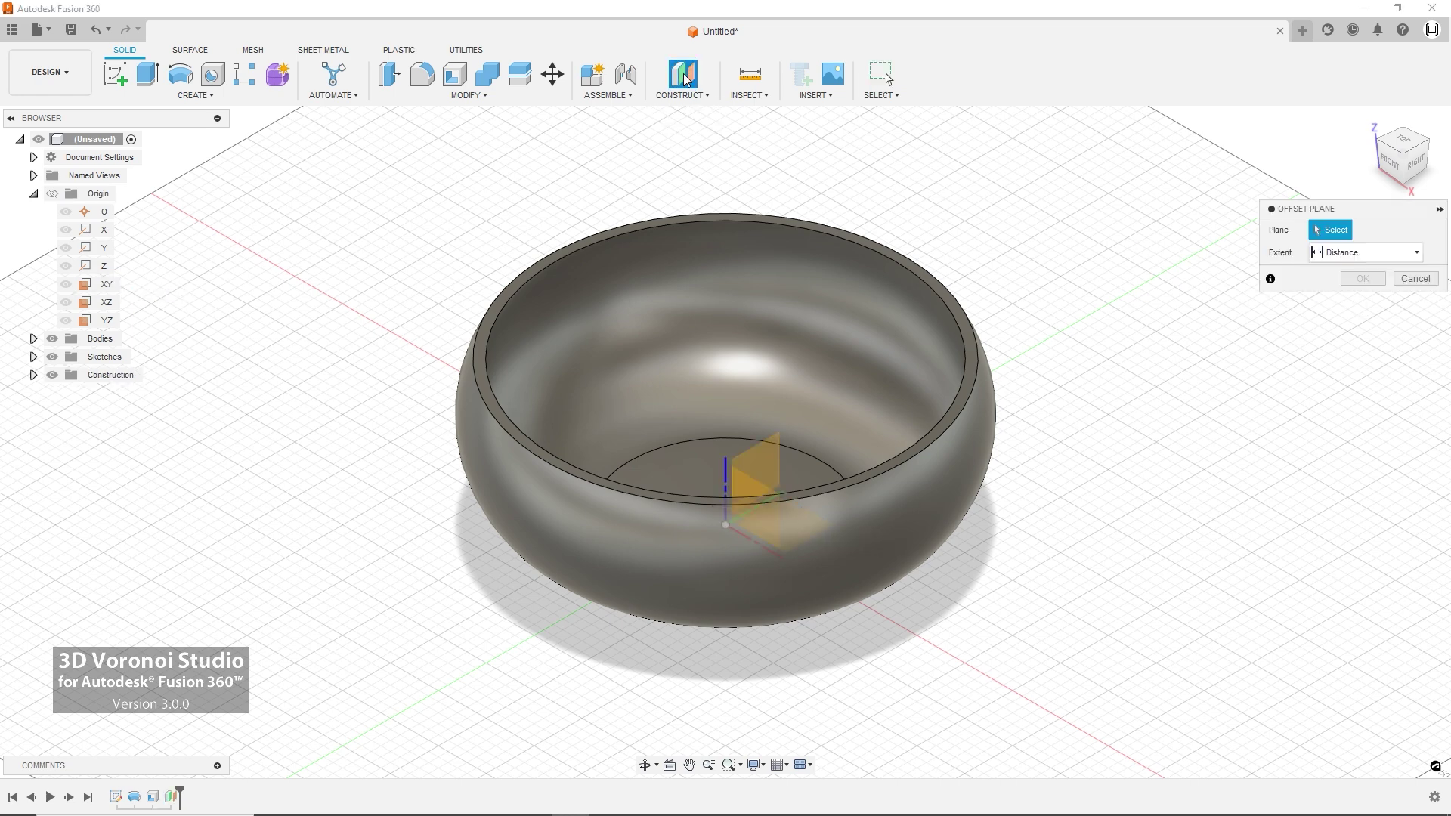
{"action": "left_click", "coordinate": [105, 284]}
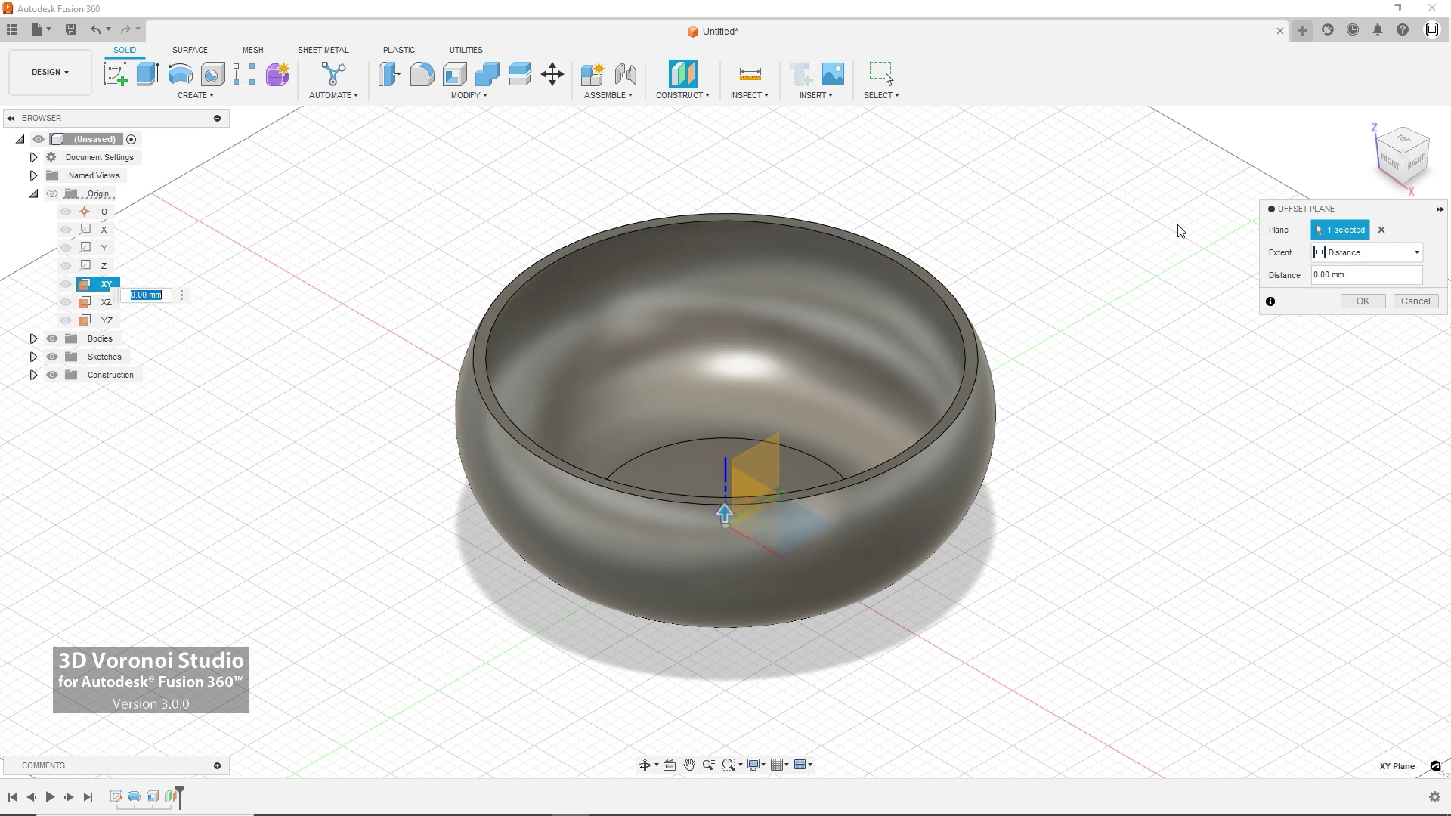
{"action": "type", "text": "30"}
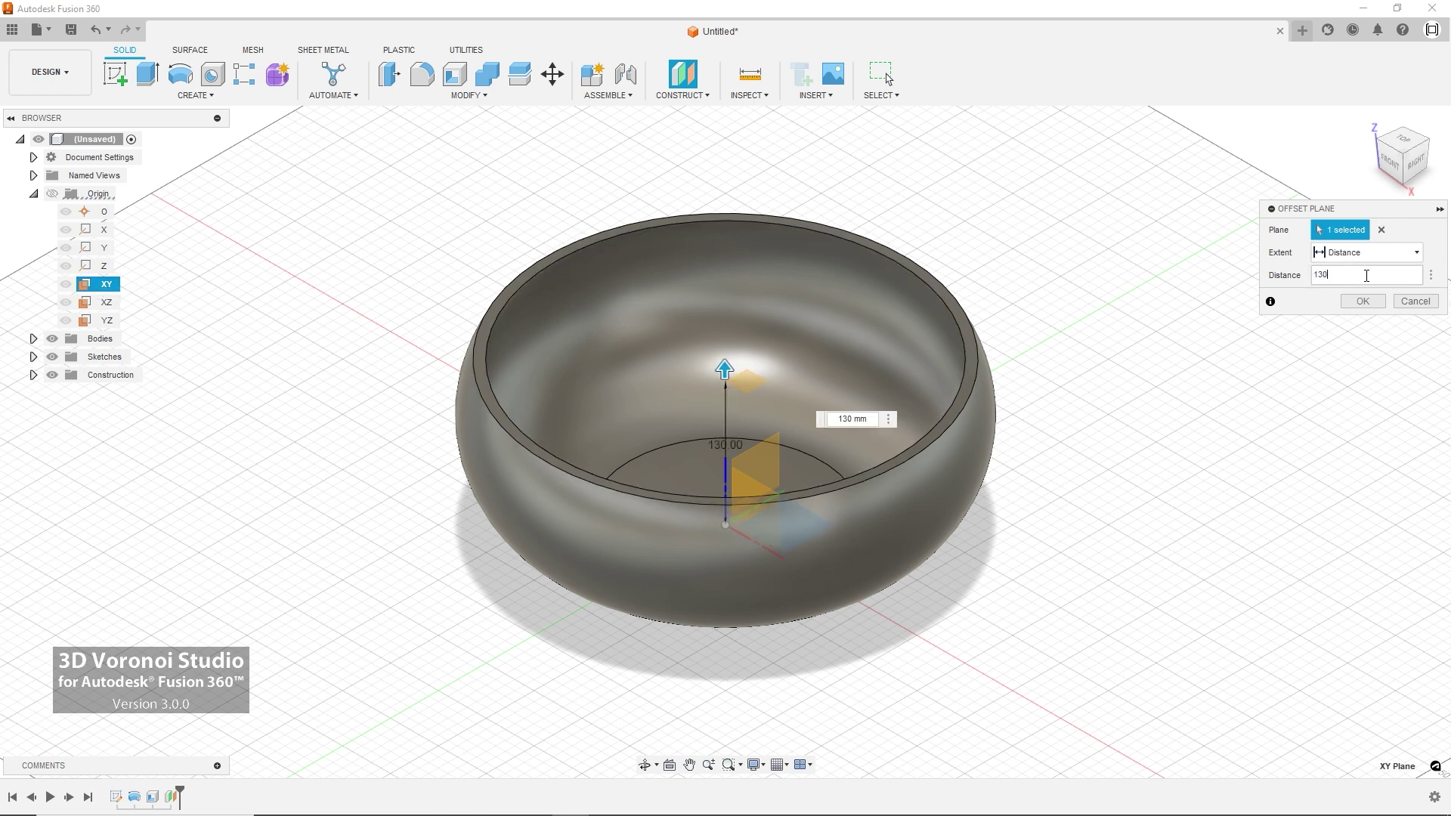
{"action": "left_click", "coordinate": [1352, 301]}
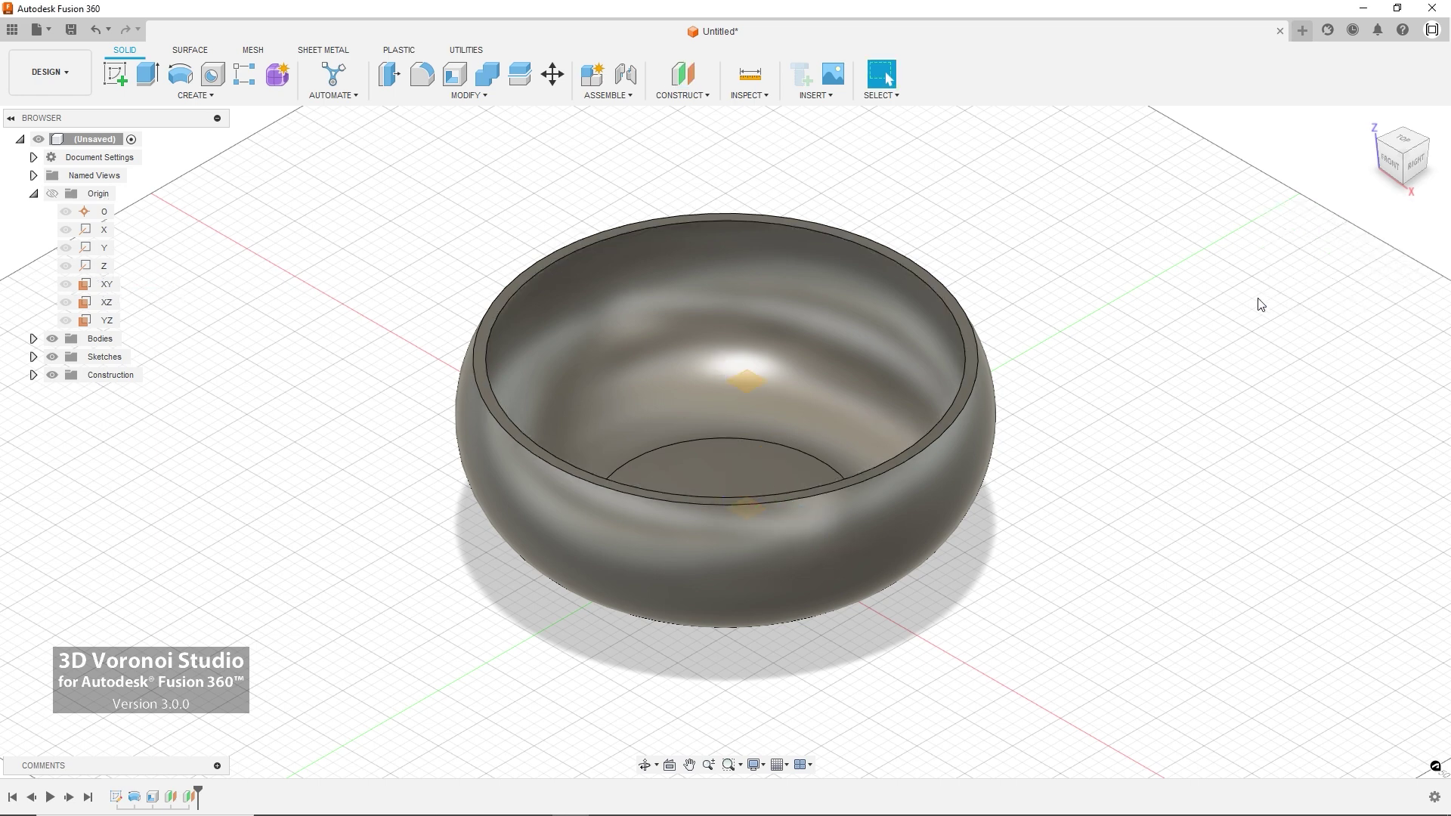
Step: Split the bowl's outer face with both offset planes, then hide the planes
{"action": "left_click", "coordinate": [468, 95]}
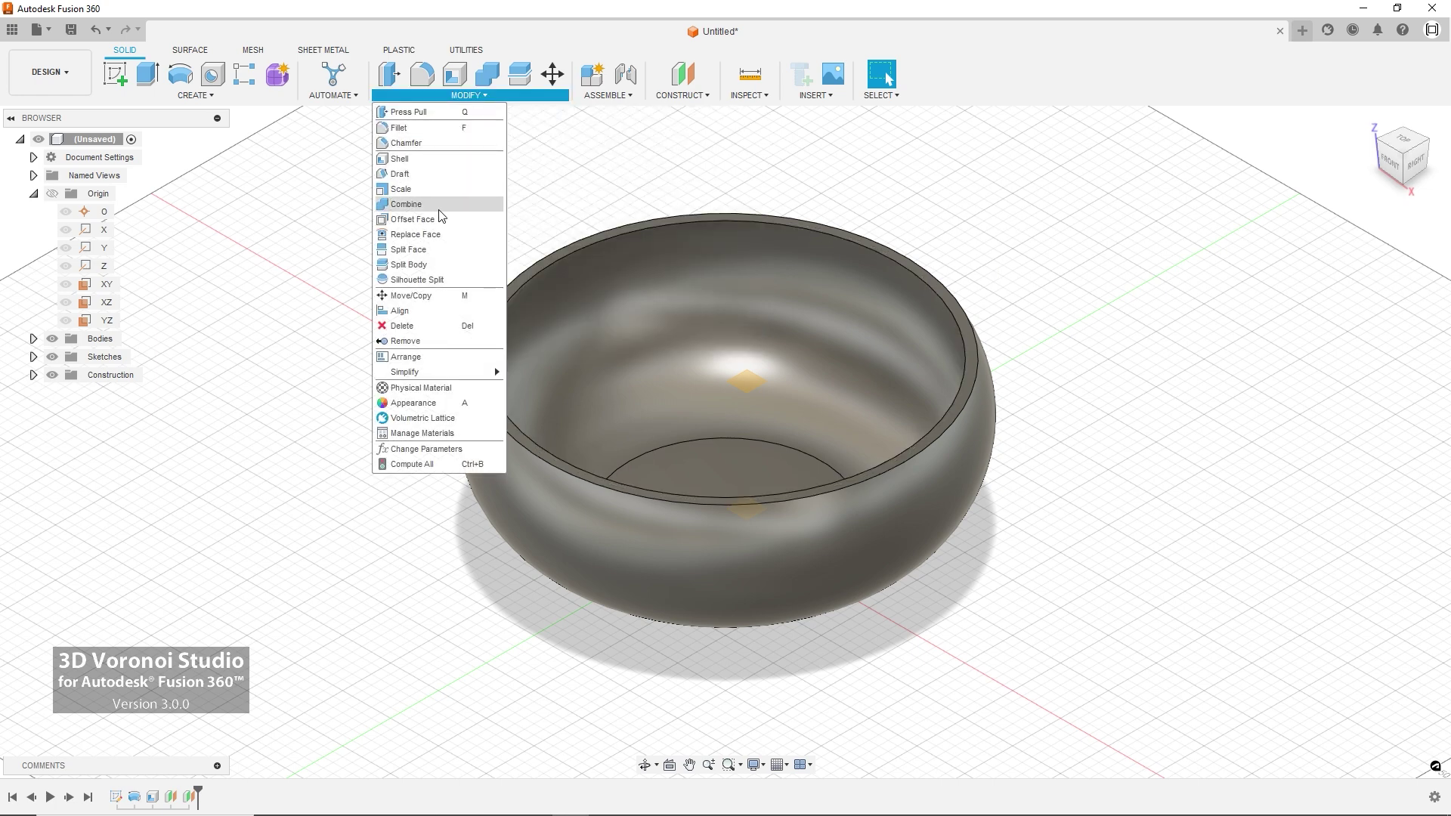
{"action": "left_click", "coordinate": [446, 253]}
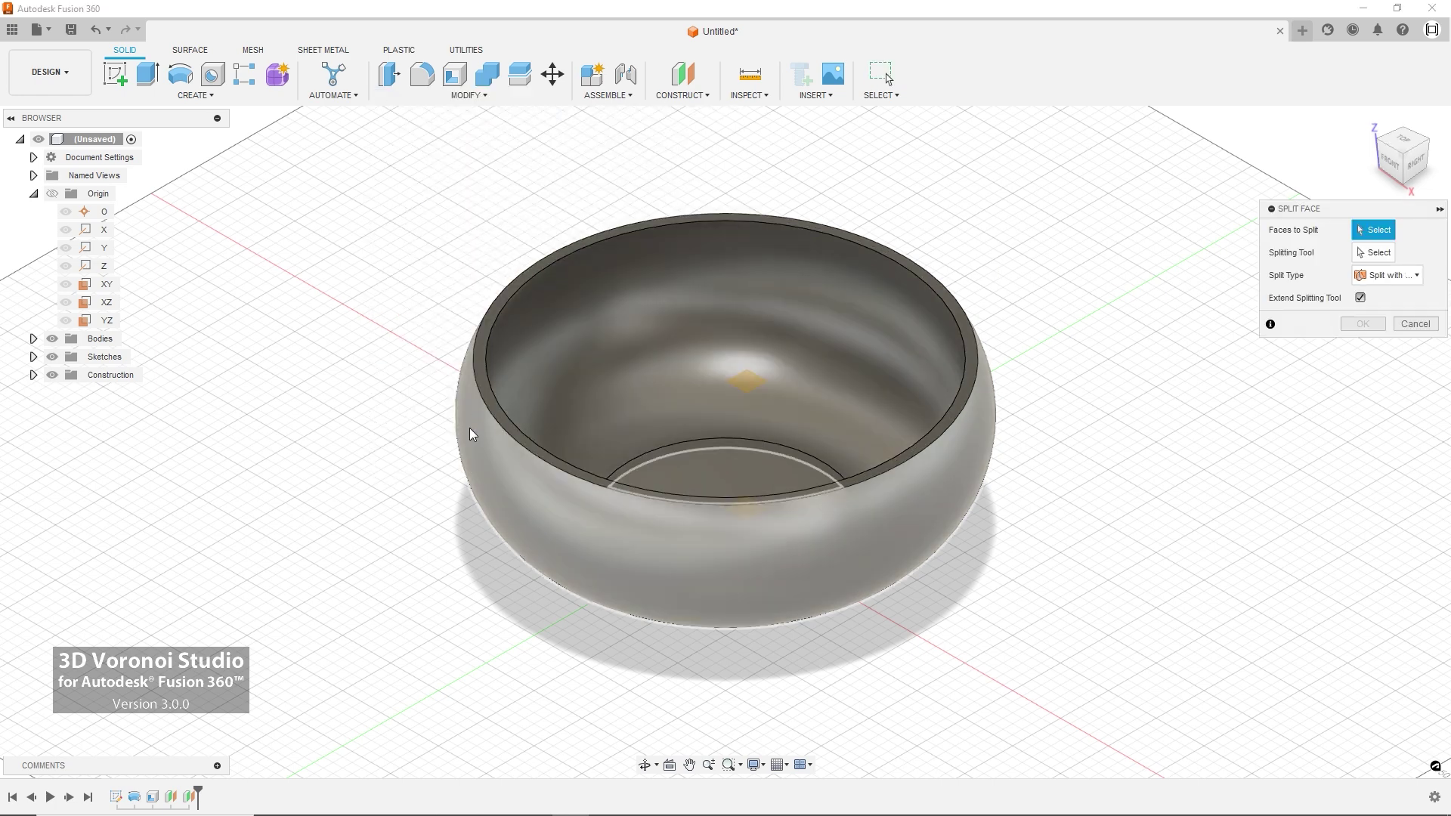
{"action": "left_click", "coordinate": [496, 473]}
{"action": "left_click", "coordinate": [1364, 253]}
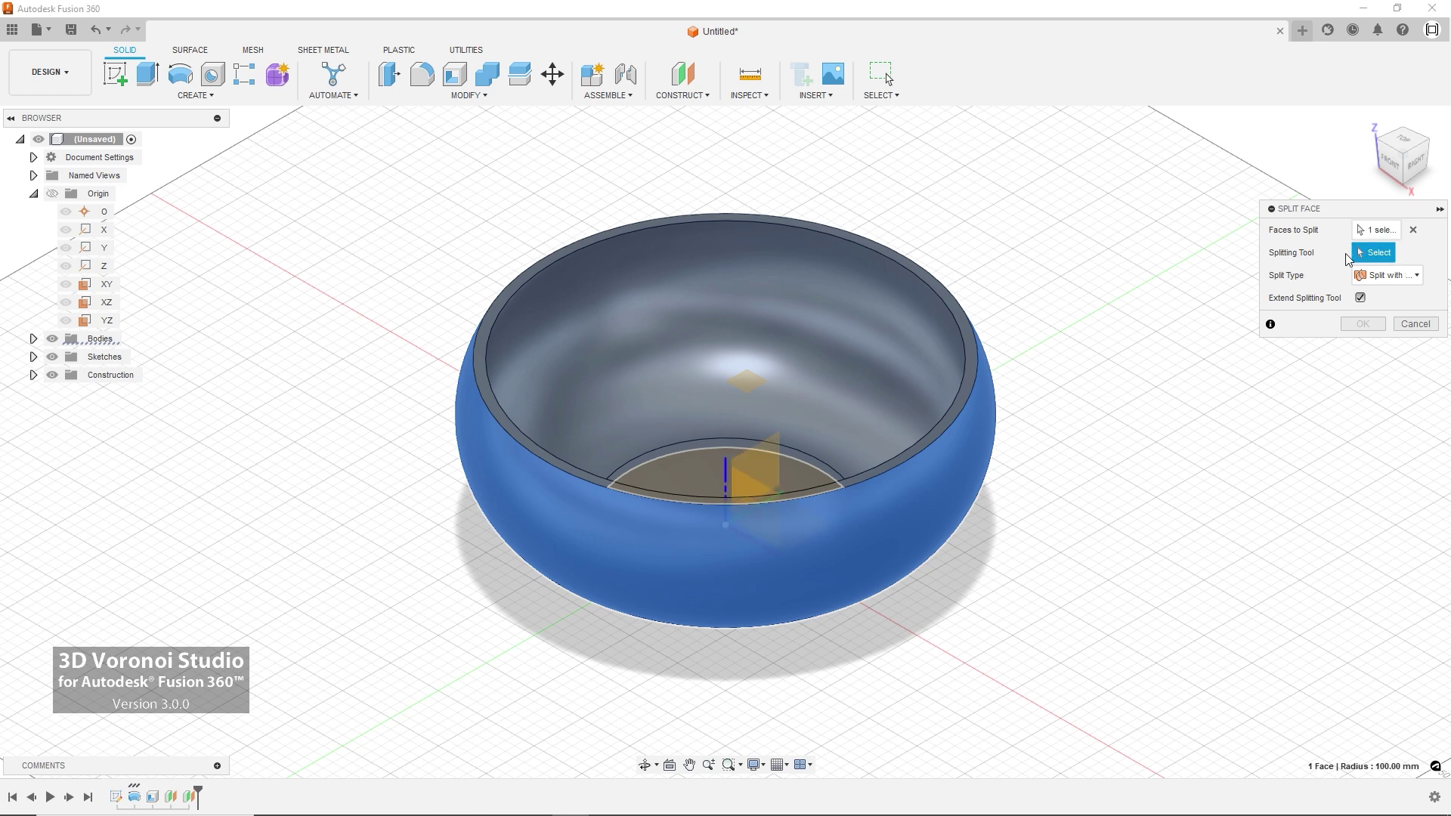
{"action": "left_click", "coordinate": [33, 375]}
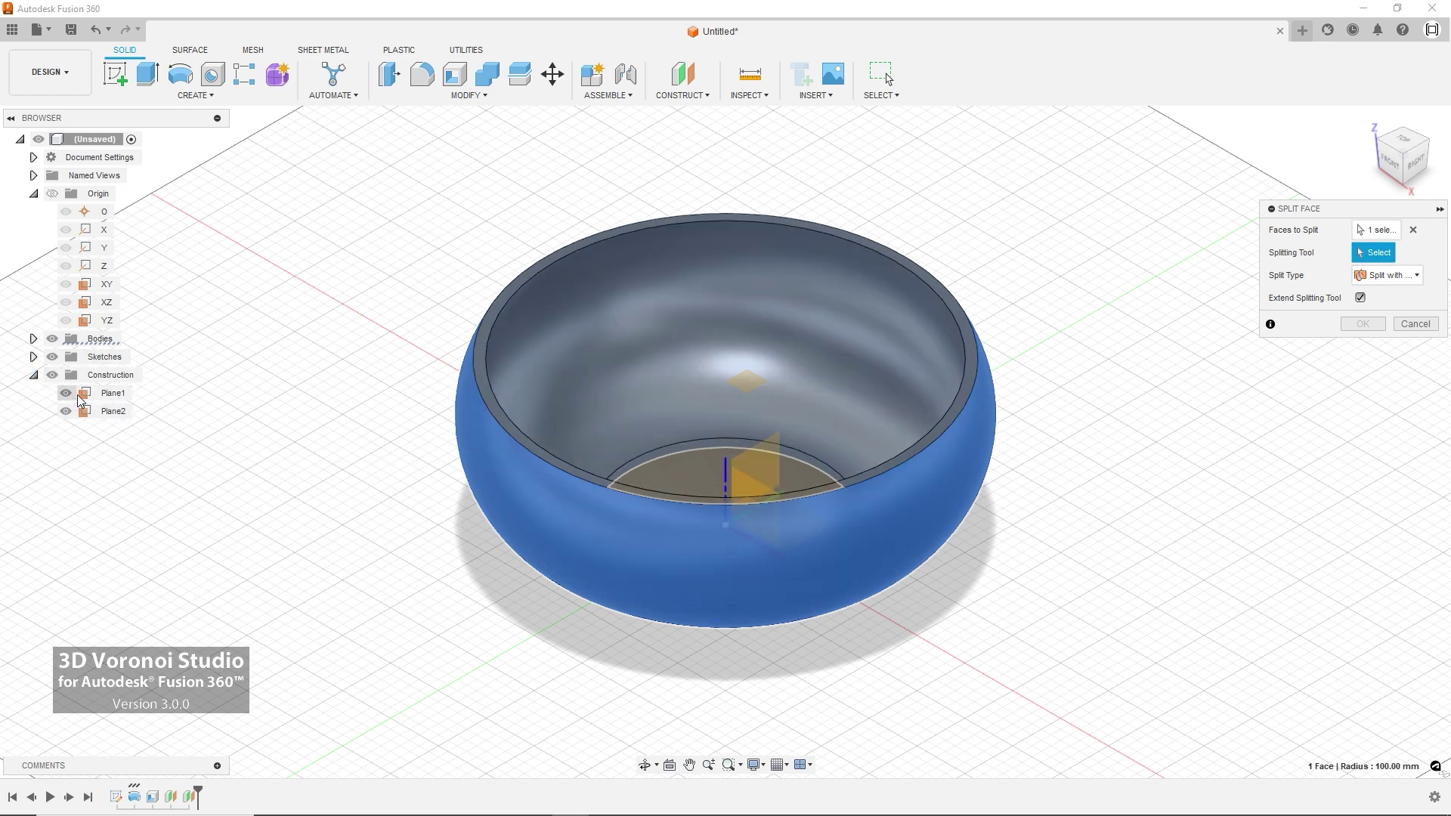
{"action": "left_click", "coordinate": [106, 394]}
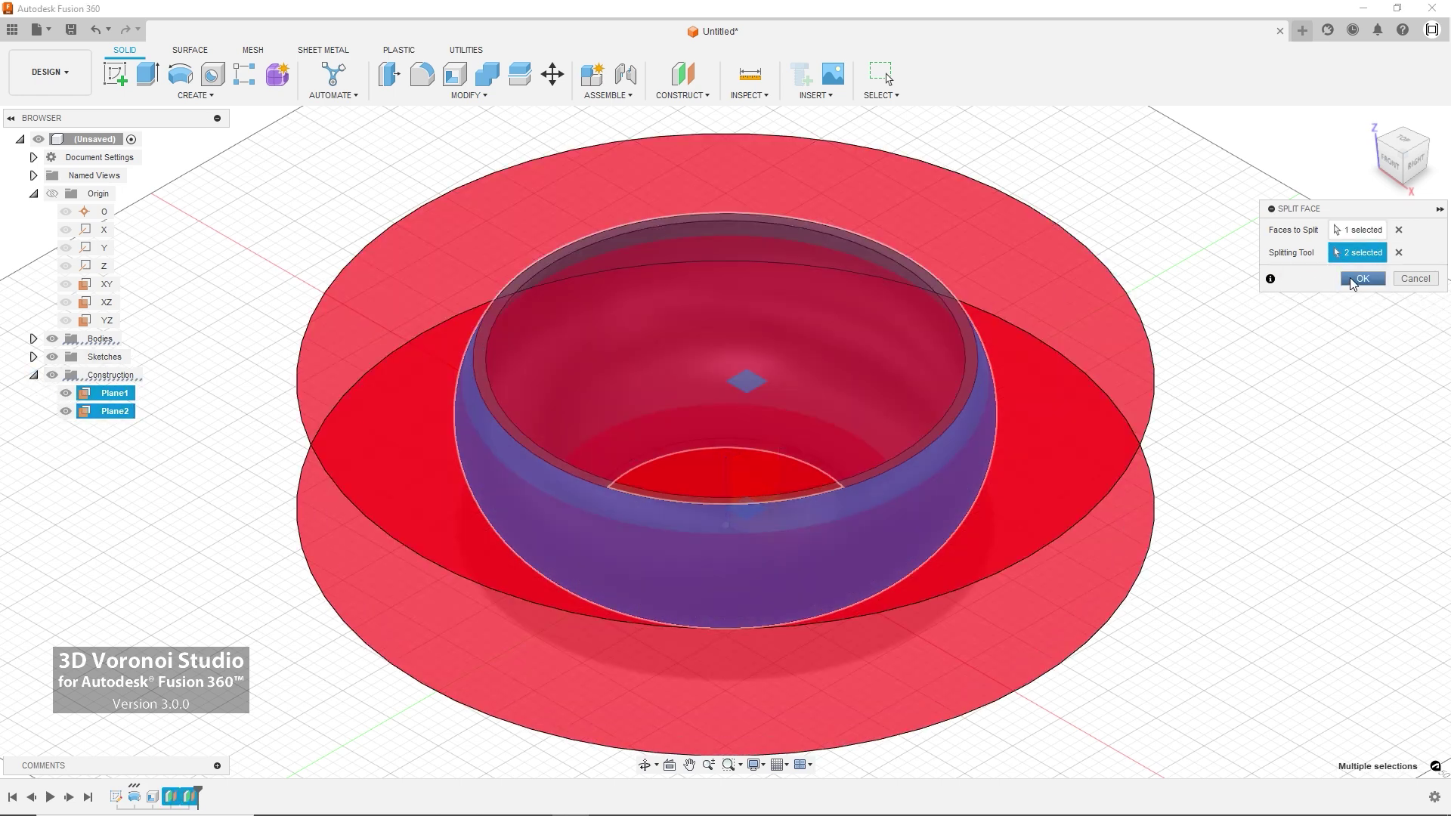
{"action": "left_click", "coordinate": [1359, 278]}
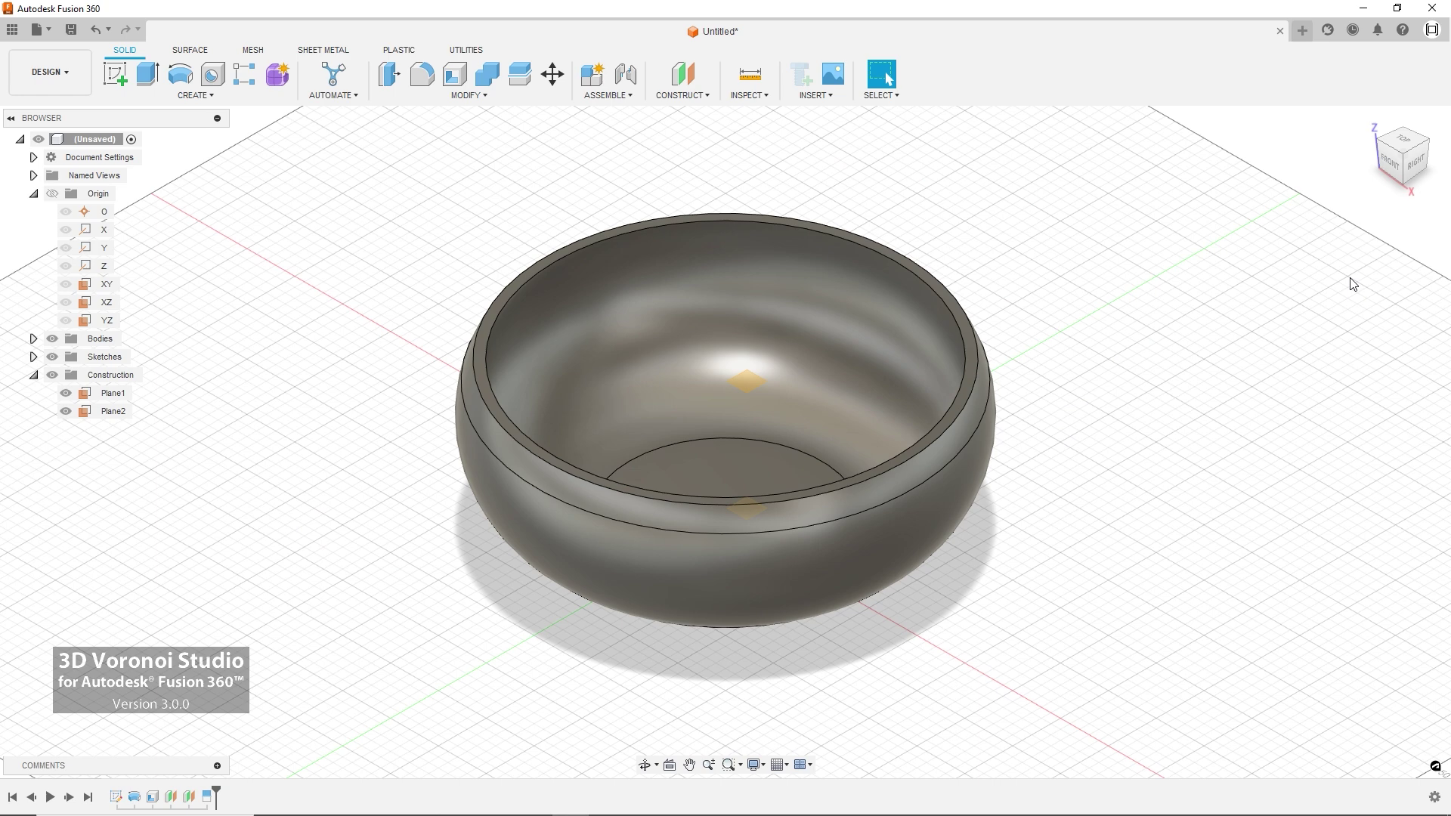
{"action": "left_click", "coordinate": [52, 375]}
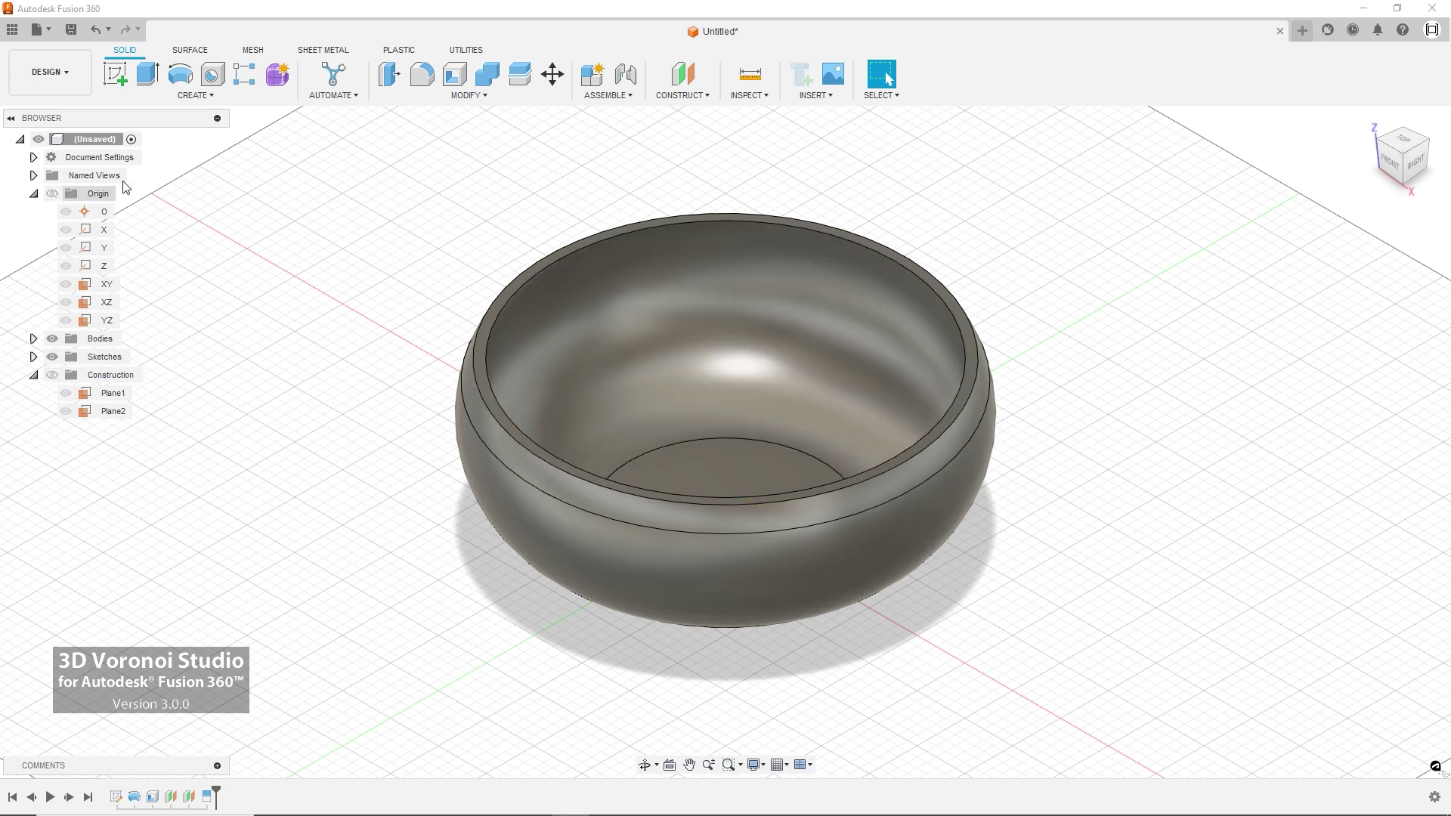
Step: Start 3D Voronoi Studio on the bowl with a Curves distributor
{"action": "left_click", "coordinate": [467, 50]}
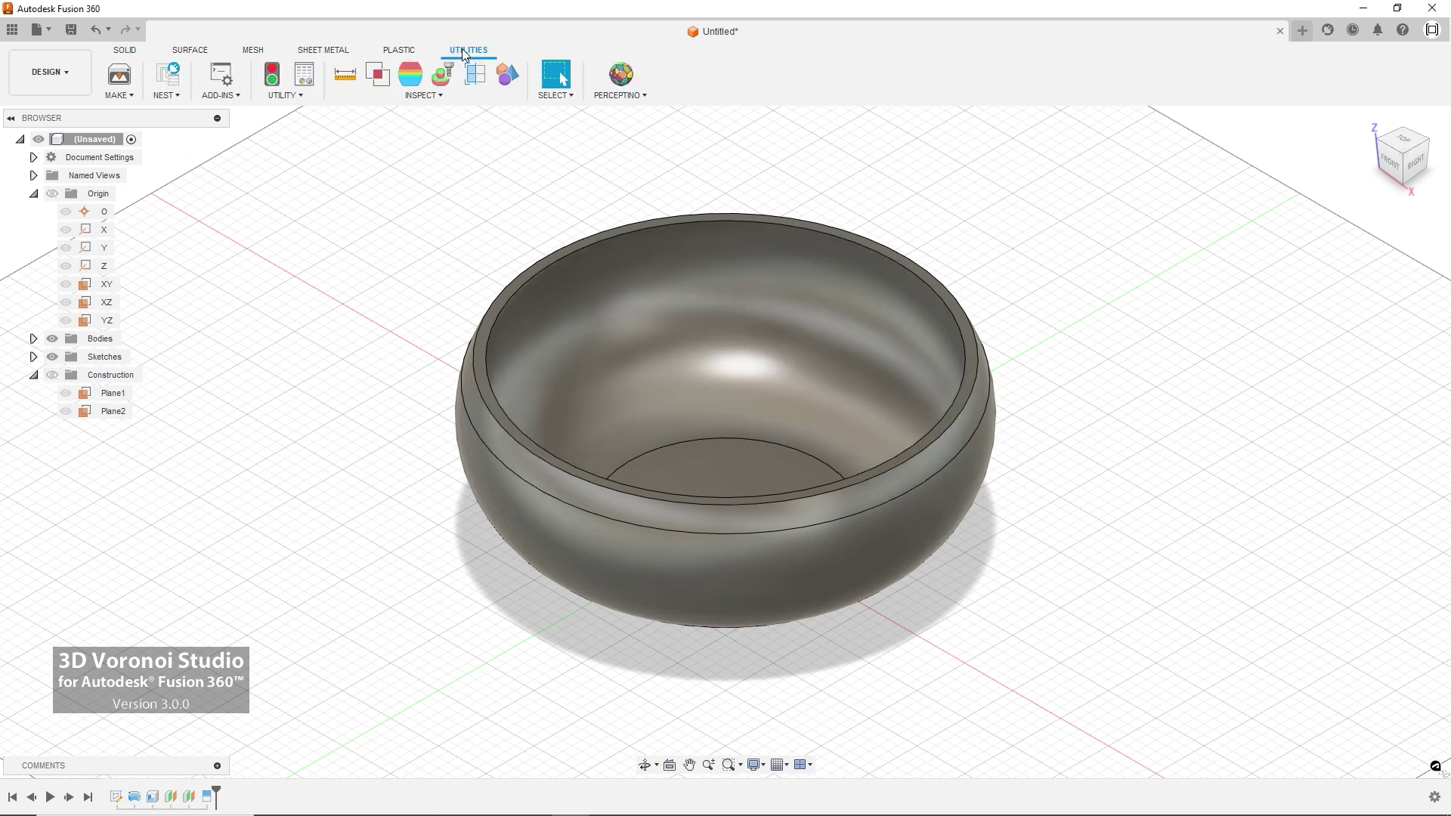
{"action": "left_click", "coordinate": [621, 75]}
{"action": "left_click", "coordinate": [834, 531]}
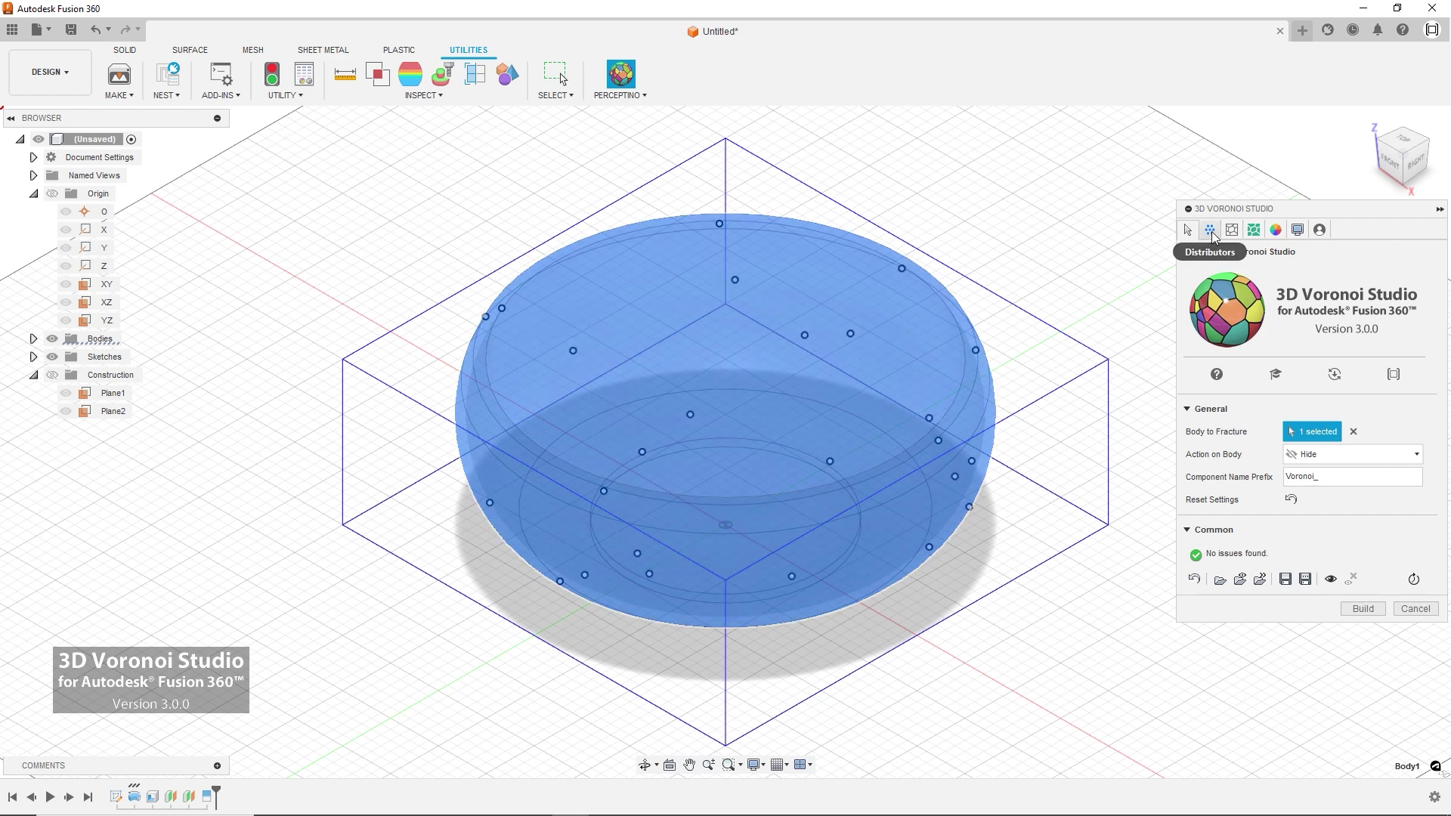
{"action": "left_click", "coordinate": [1210, 230]}
{"action": "left_click", "coordinate": [1273, 278]}
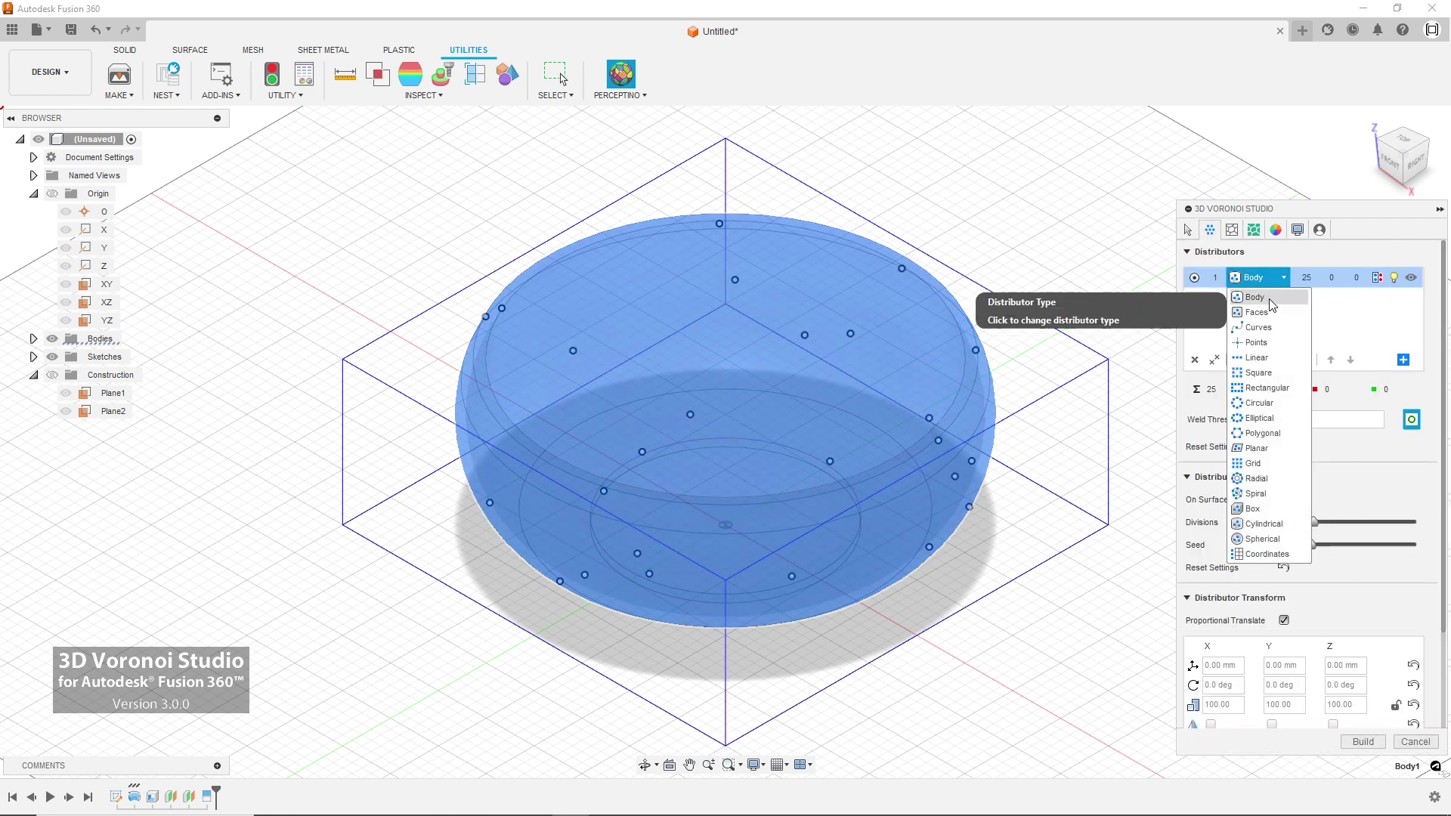
{"action": "left_click", "coordinate": [1268, 329]}
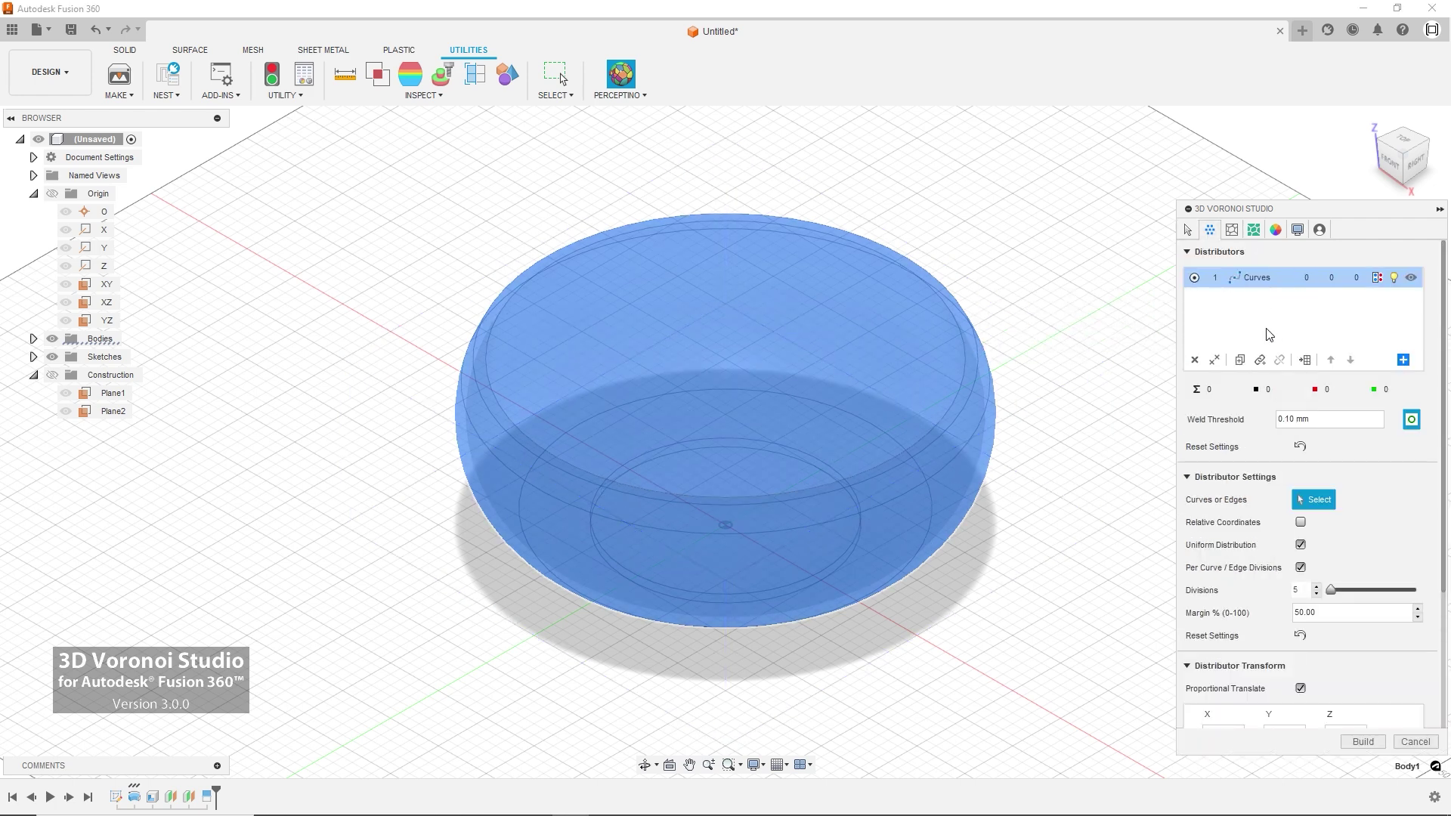
Step: Use the rim and bottom edges as curves with 100 divisions, Per Curve off
{"action": "left_click", "coordinate": [967, 412]}
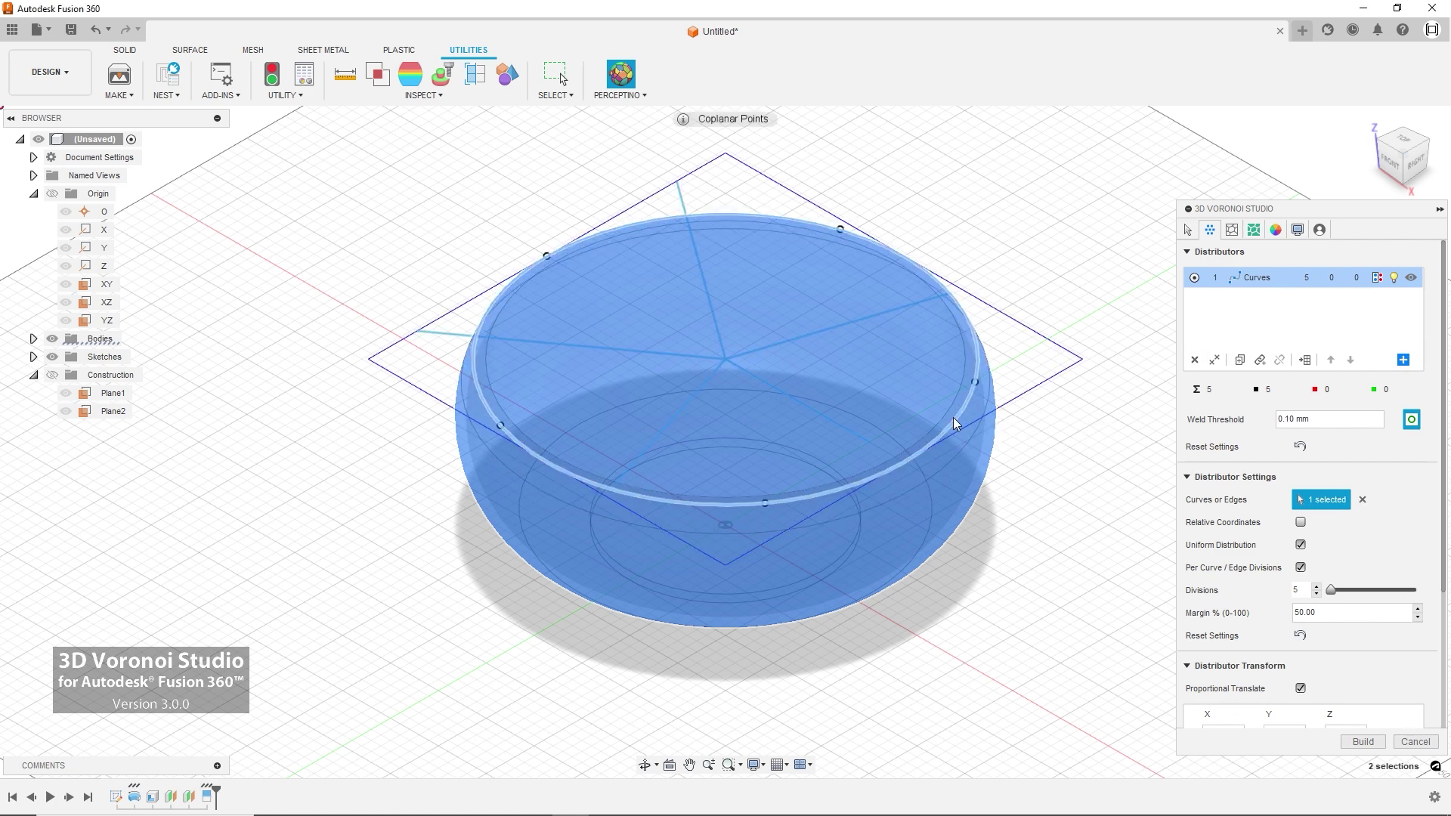
{"action": "left_click", "coordinate": [836, 580]}
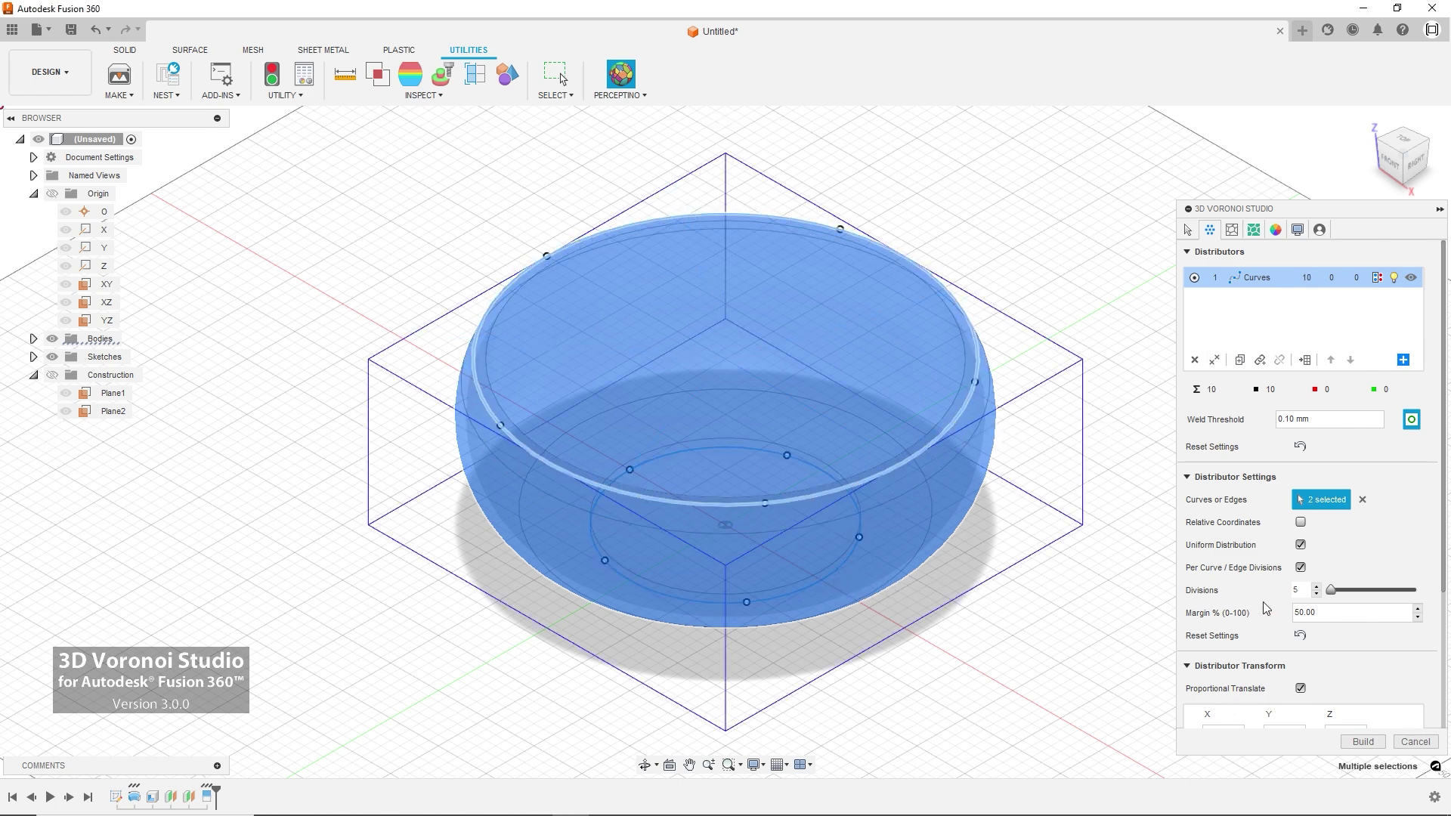
{"action": "double_click", "coordinate": [1305, 593]}
{"action": "type", "text": "100"}
{"action": "key", "text": "Return"}
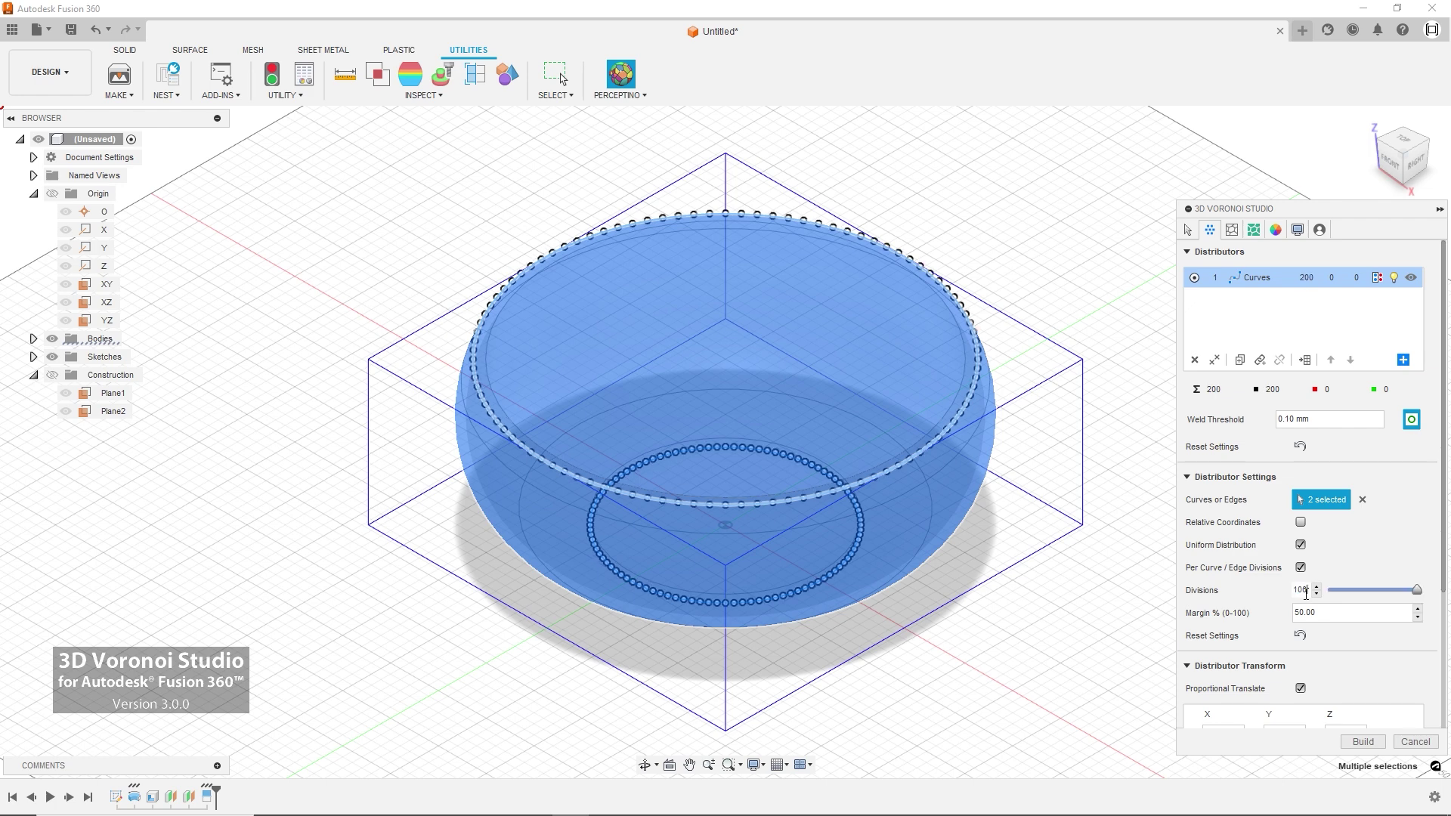
{"action": "left_click", "coordinate": [1300, 568]}
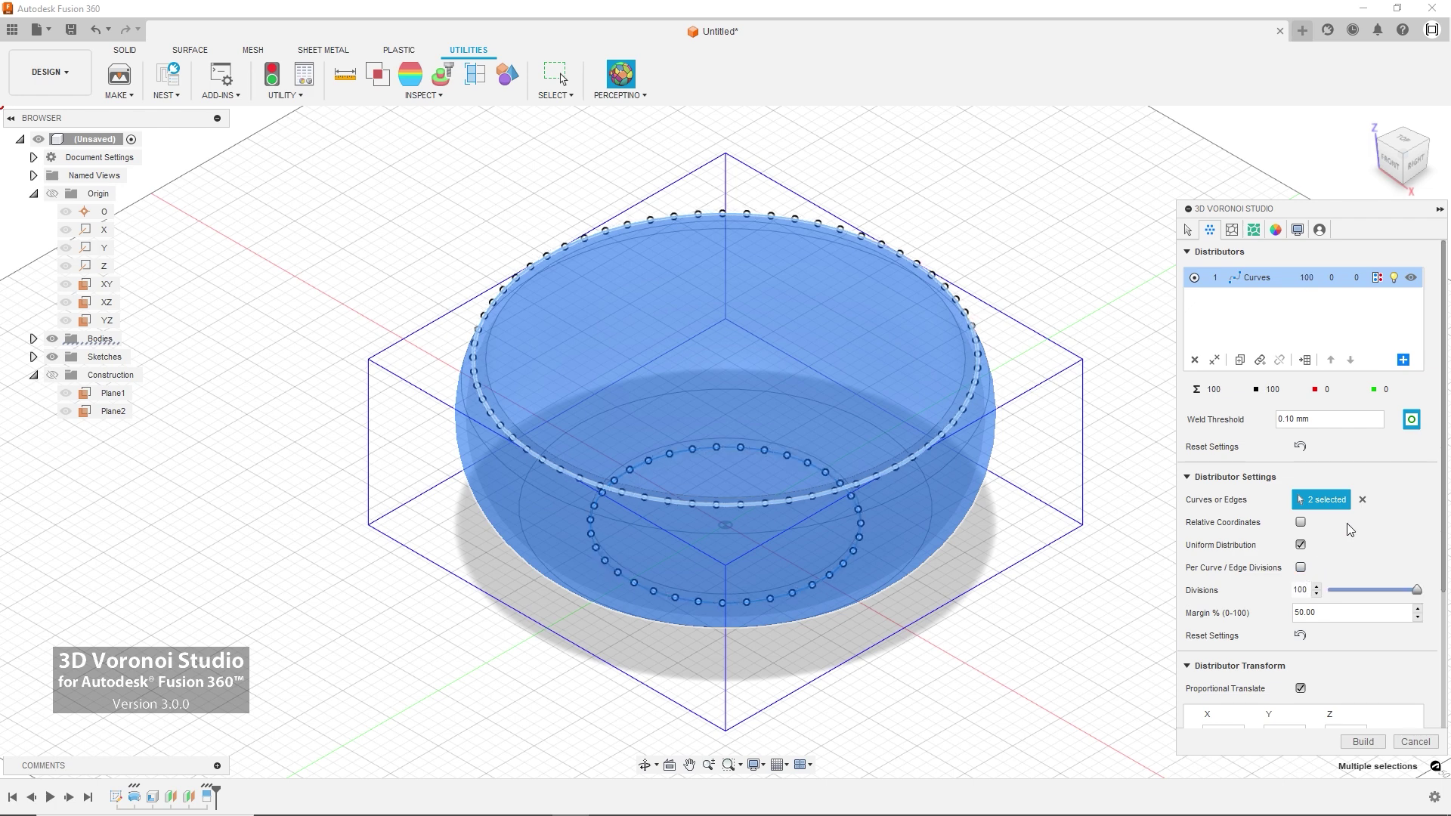
{"action": "left_click", "coordinate": [1415, 362]}
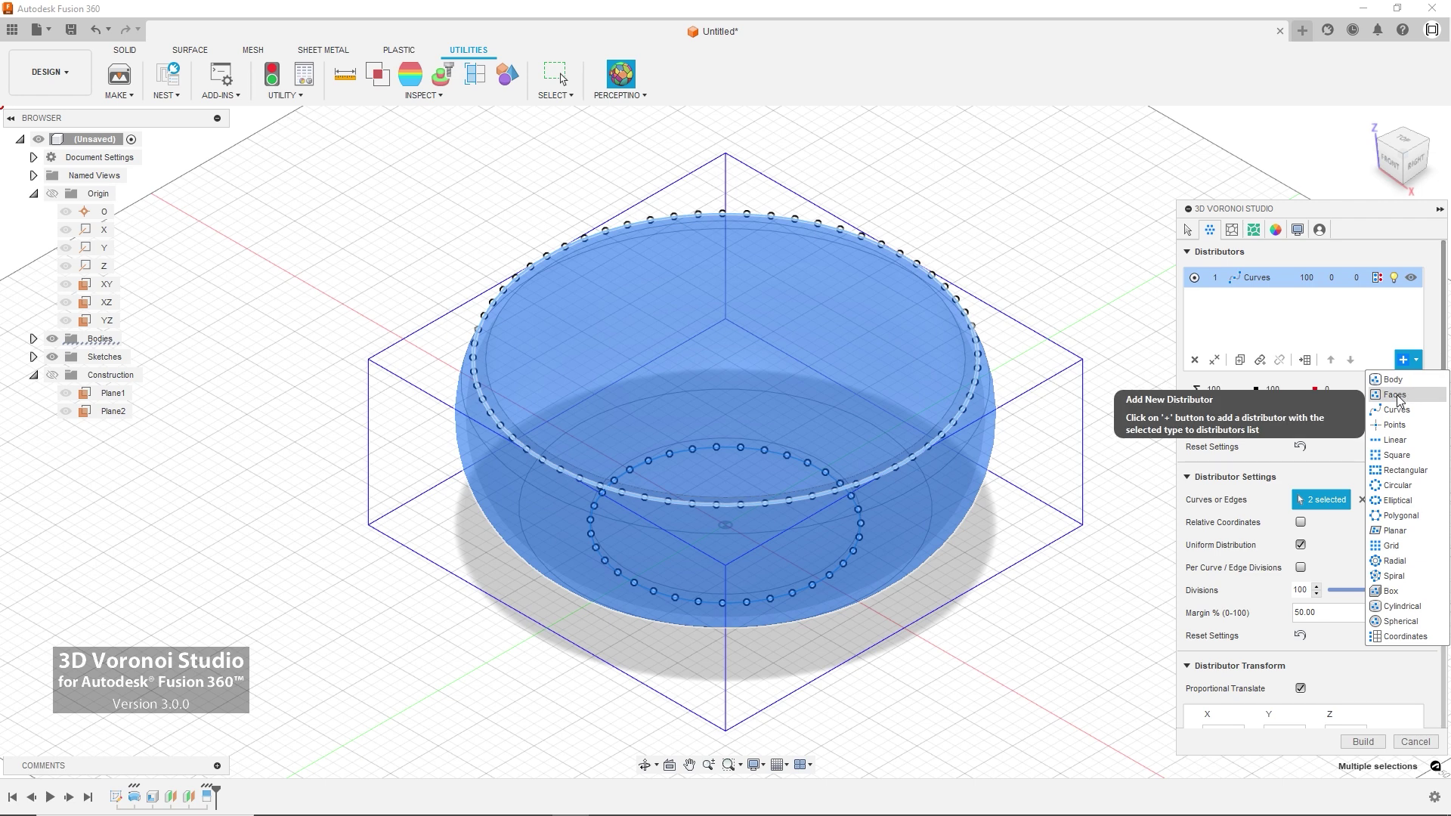
Step: Add a 400-division Faces distributor on the bowl with weld threshold 12, hiding welded points
{"action": "left_click", "coordinate": [1396, 395]}
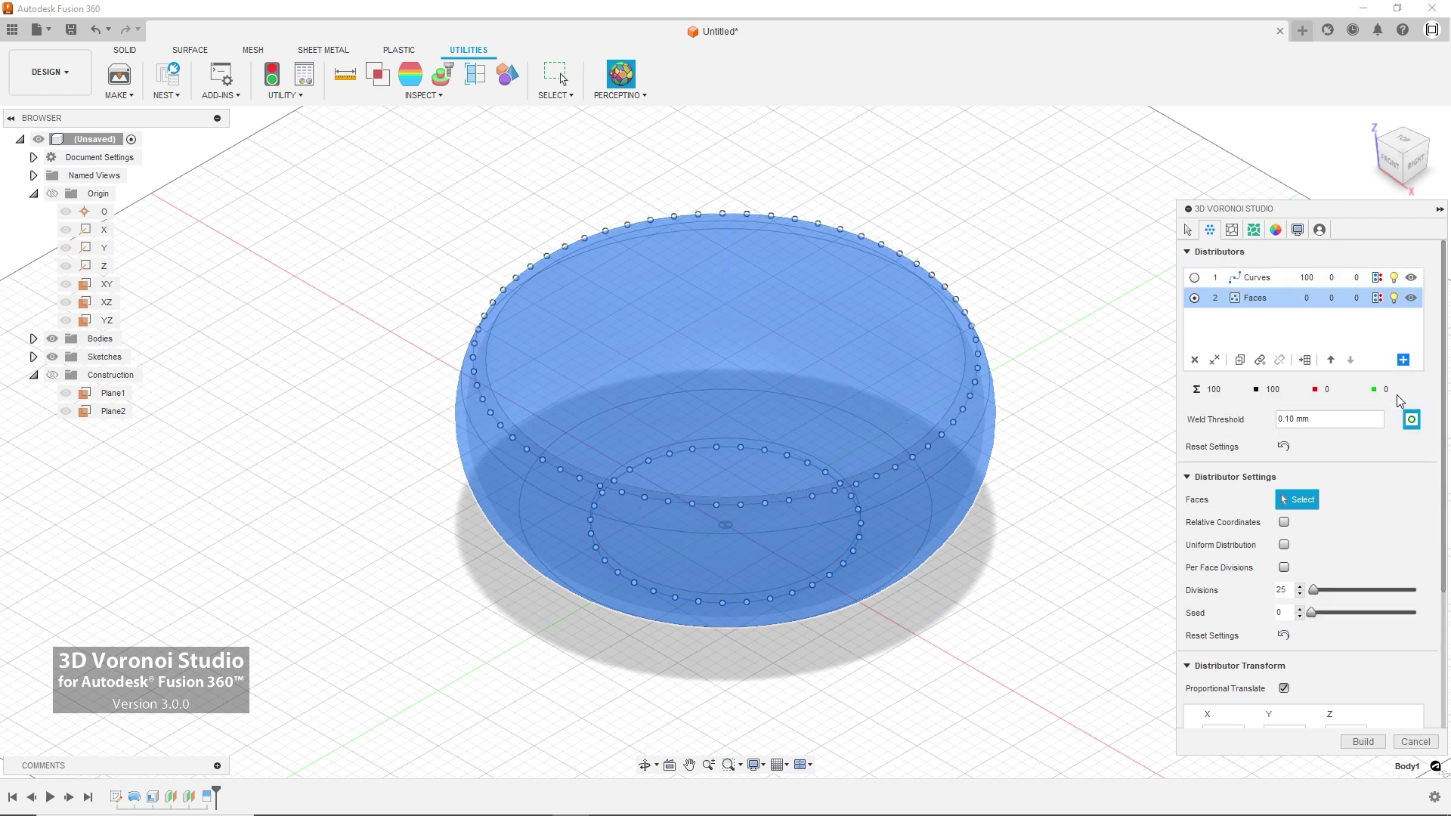
{"action": "left_click", "coordinate": [948, 499]}
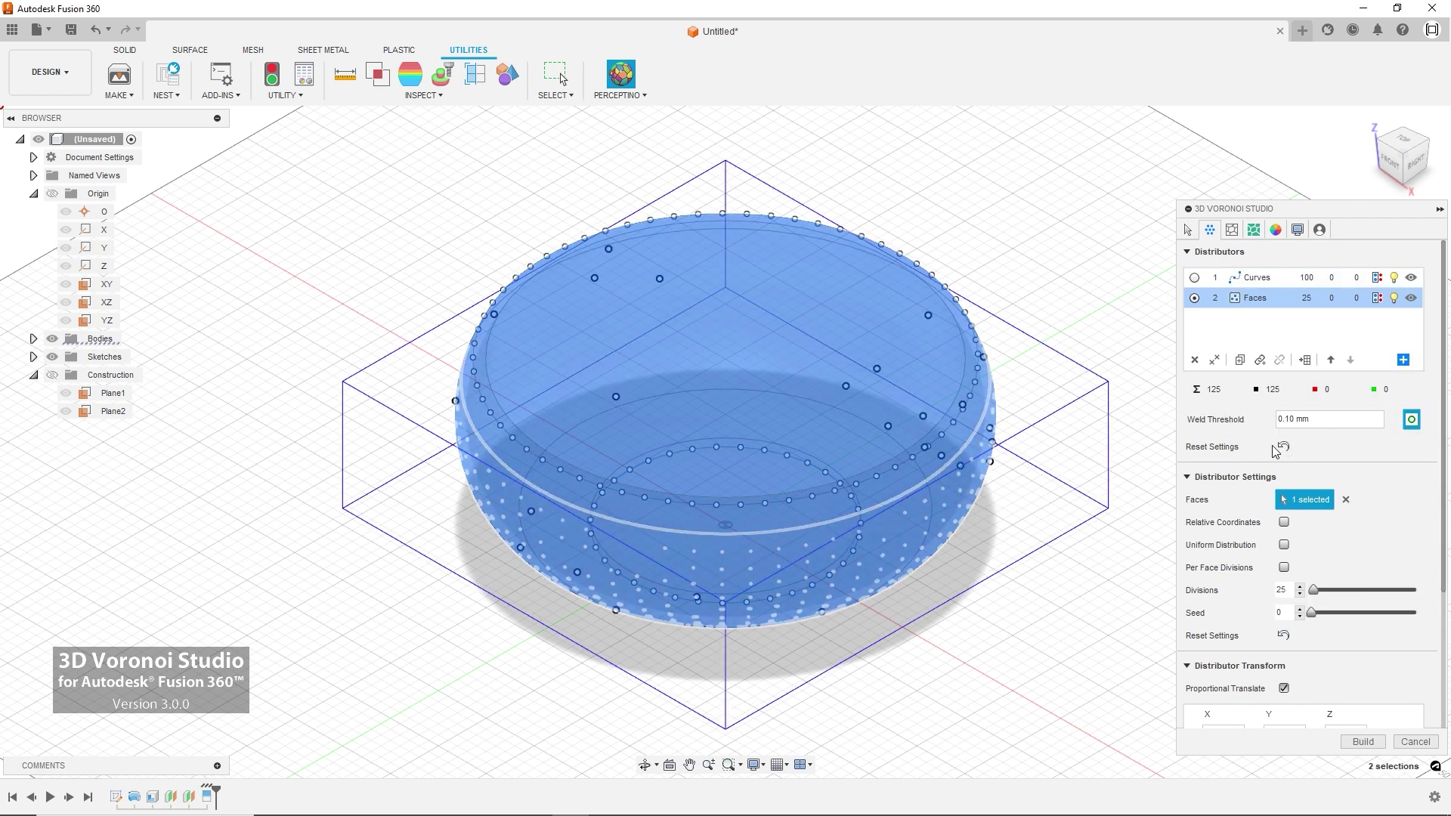
{"action": "double_click", "coordinate": [1289, 589]}
{"action": "type", "text": "400"}
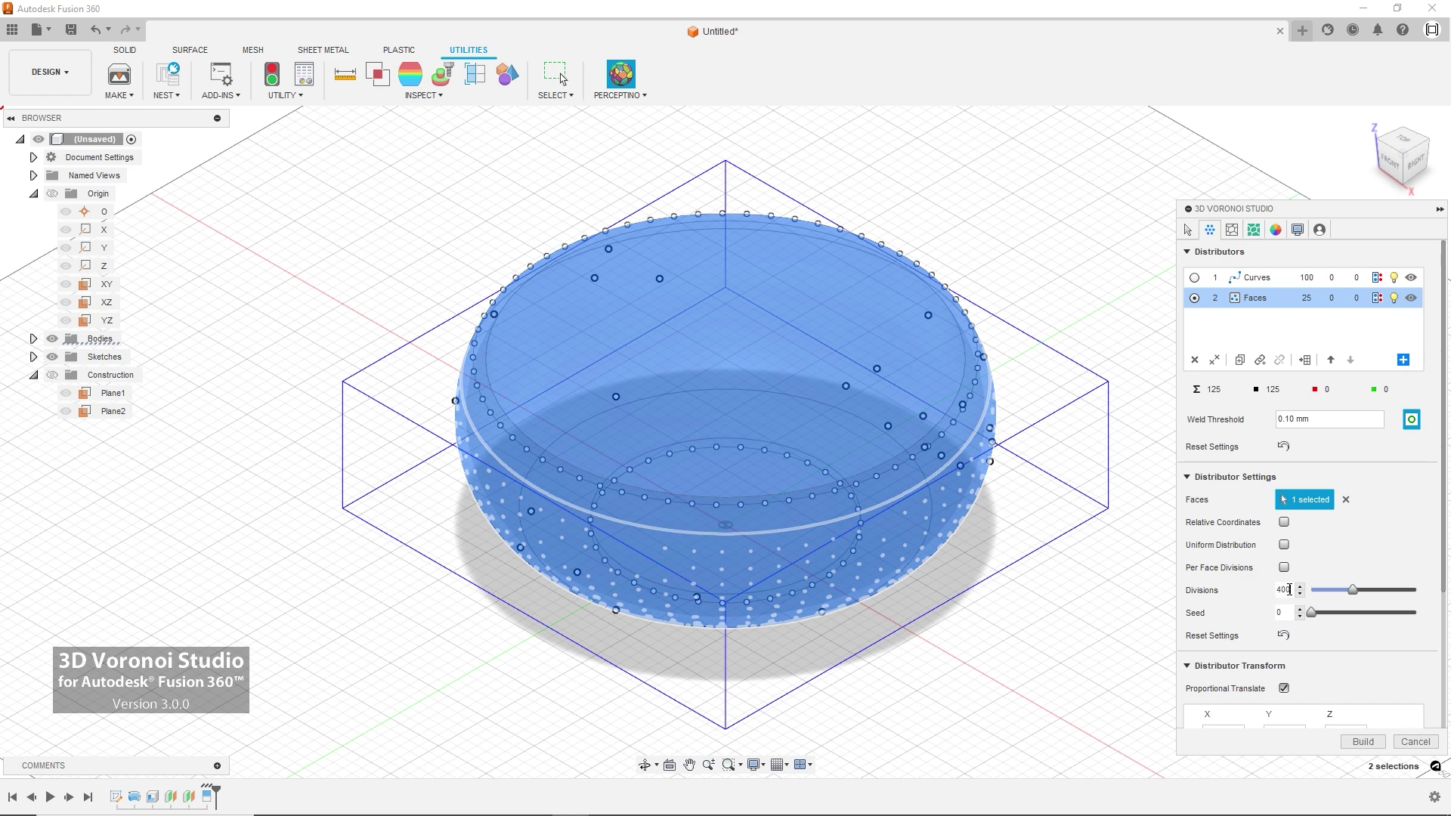
{"action": "key", "text": "Return"}
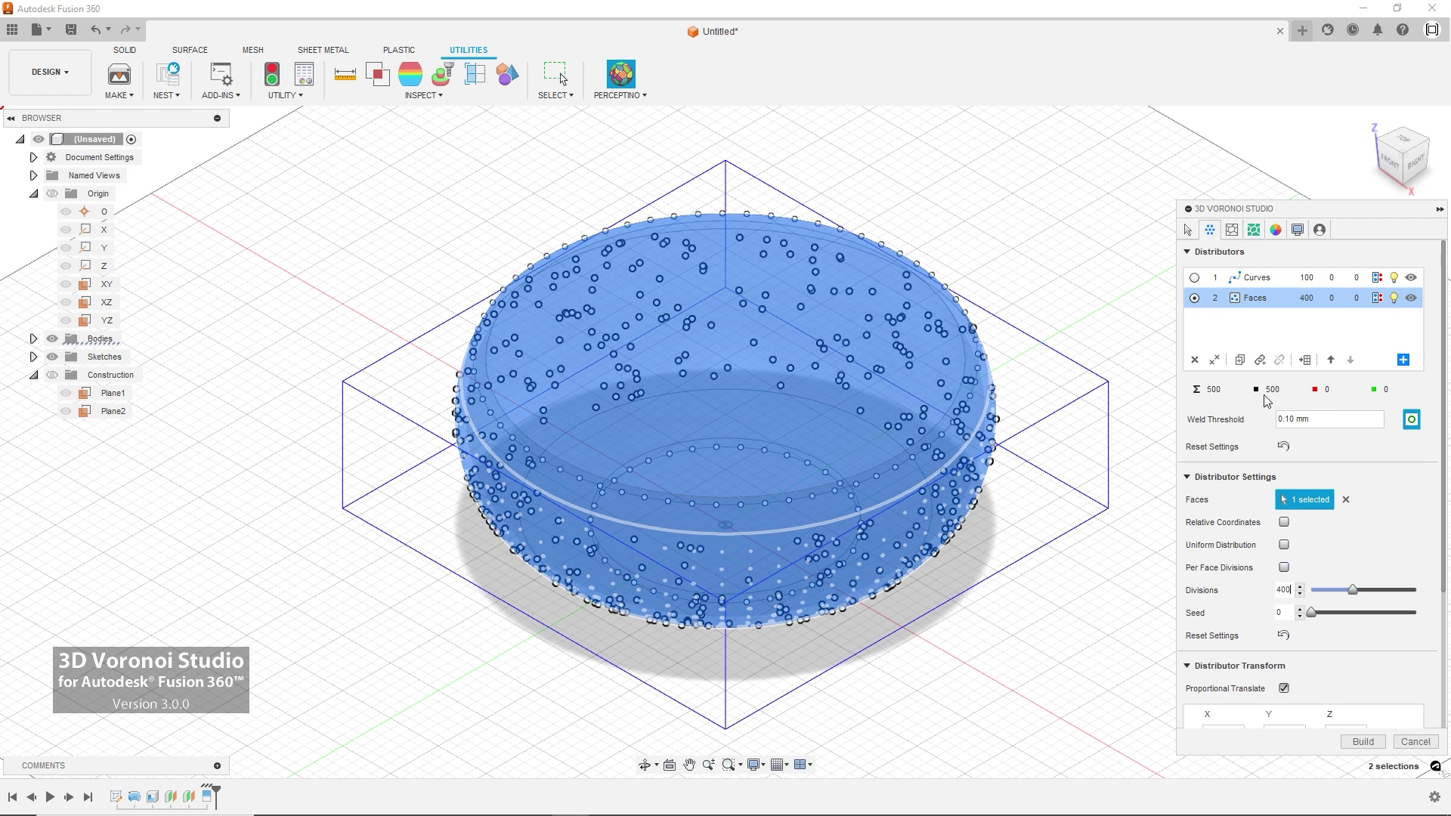
{"action": "mouse_move", "coordinate": [1321, 419]}
{"action": "type", "text": "12"}
{"action": "key", "text": "Return"}
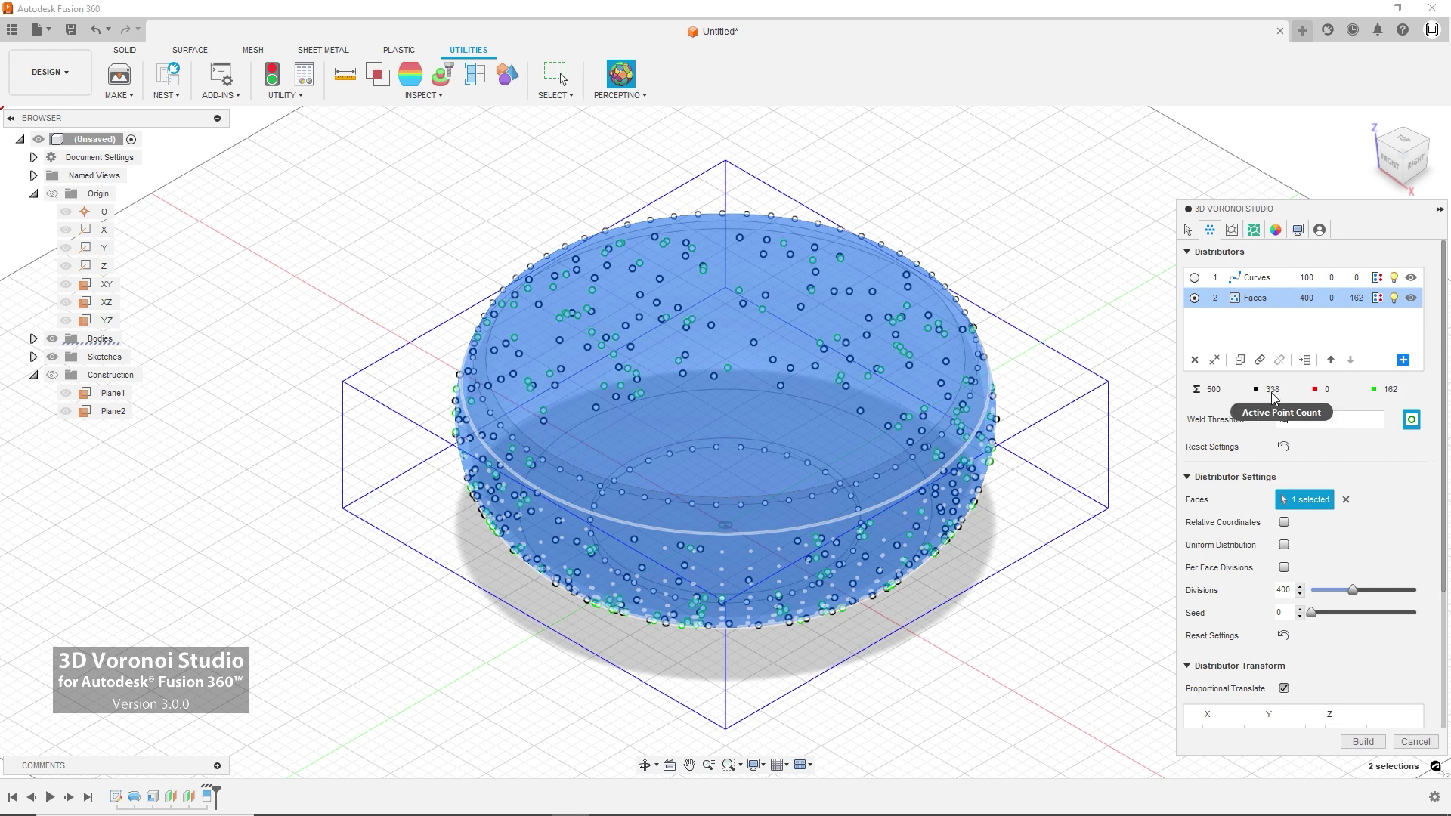
{"action": "left_click", "coordinate": [1194, 278]}
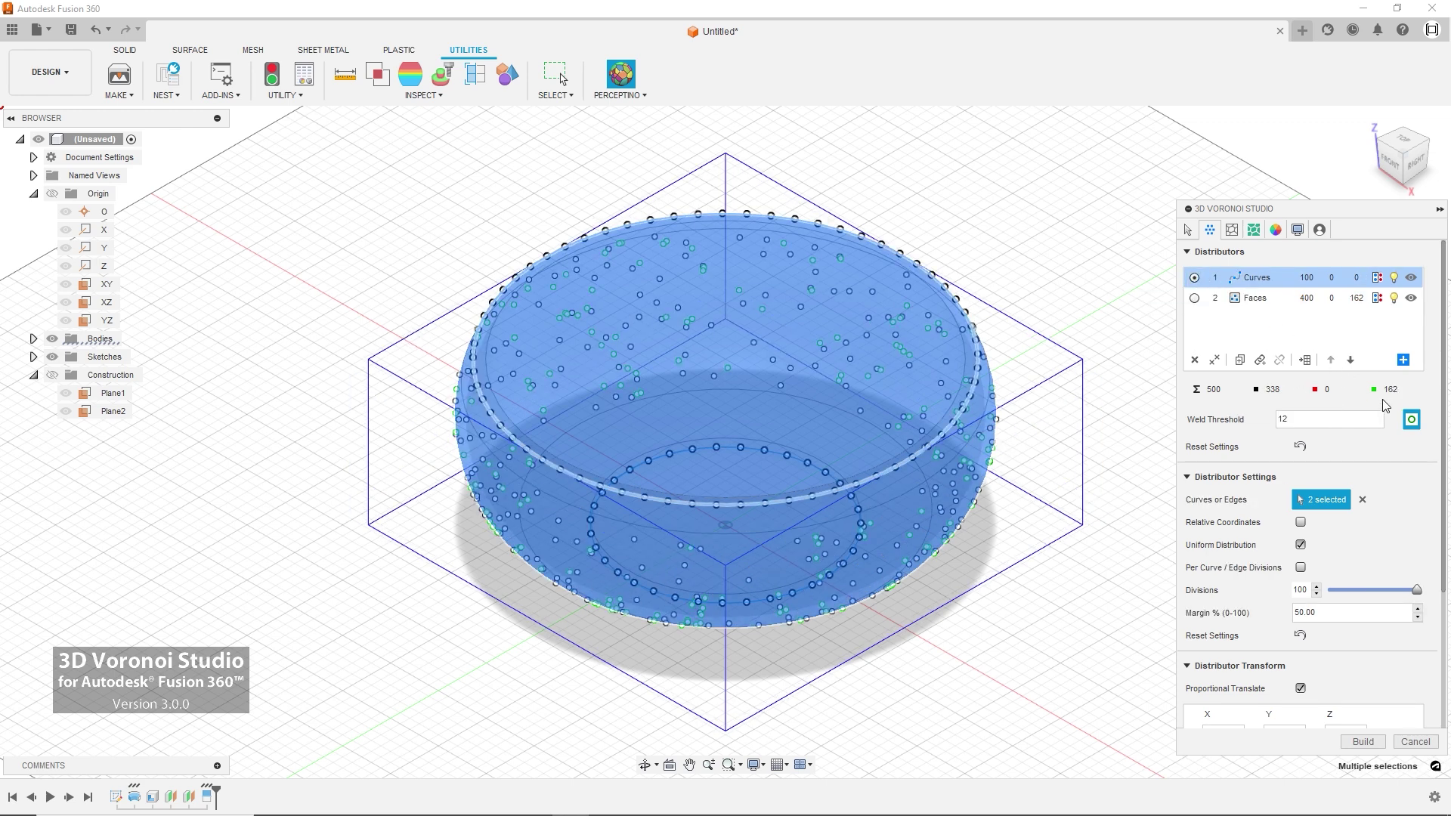
{"action": "left_click", "coordinate": [1413, 421]}
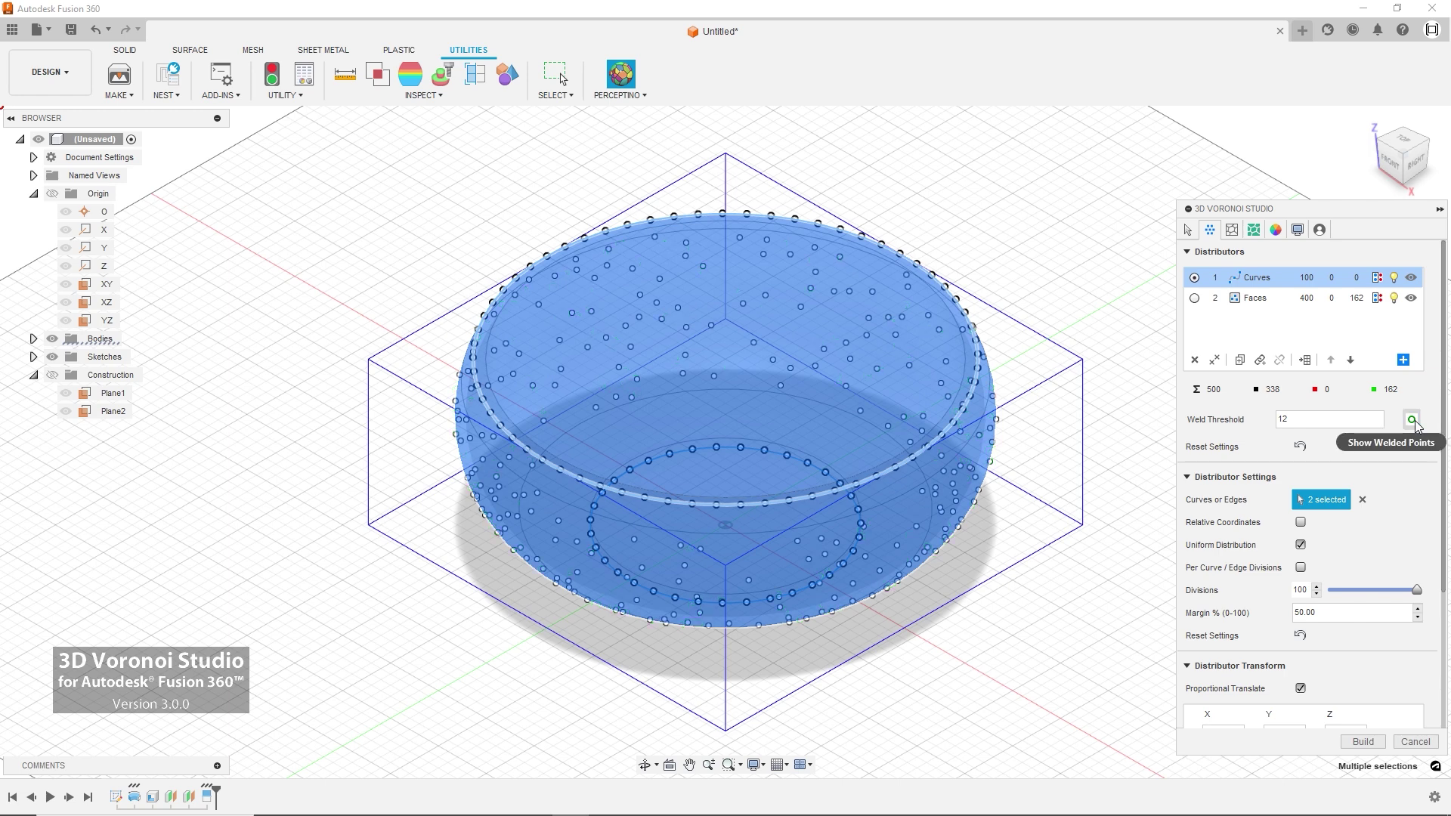
Step: Preview Cut gaps with 8 mm fixed and 5% variable width, keeping original appearance
{"action": "left_click", "coordinate": [1231, 230]}
{"action": "left_click", "coordinate": [1360, 376]}
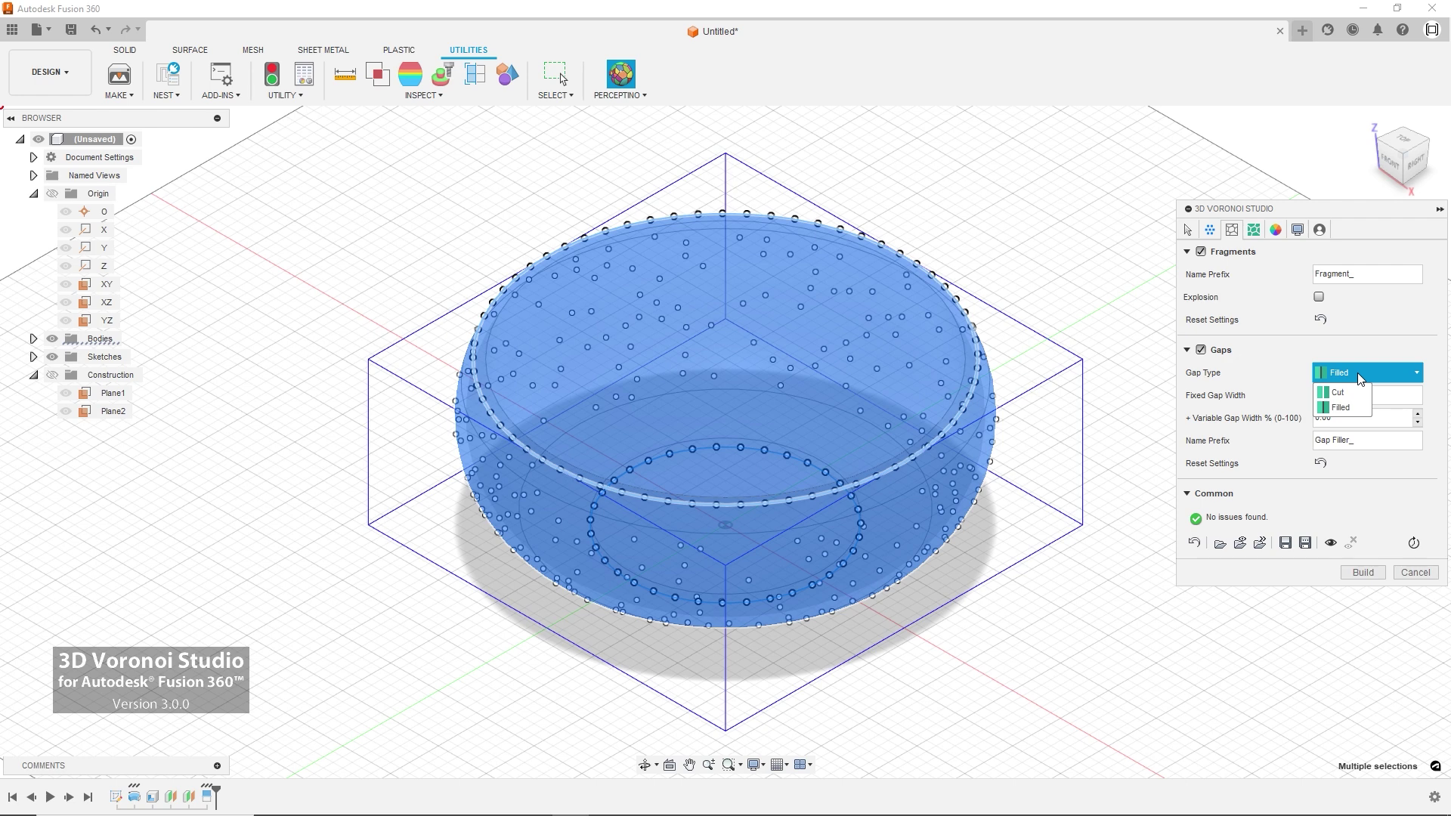
{"action": "left_click", "coordinate": [1349, 392]}
{"action": "type", "text": "8"}
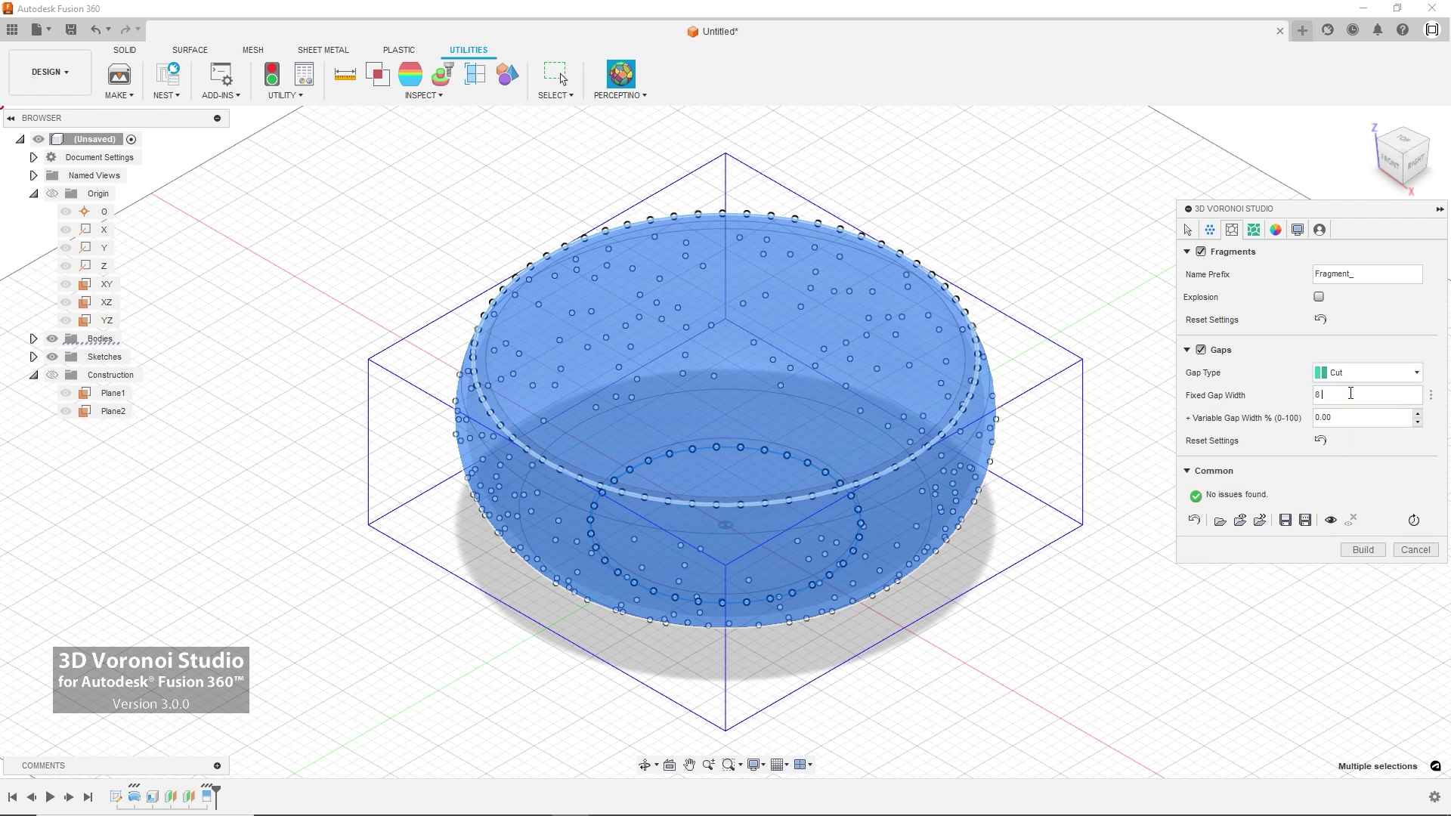
{"action": "double_click", "coordinate": [1343, 416]}
{"action": "type", "text": "5"}
{"action": "left_click", "coordinate": [1276, 229]}
{"action": "left_click", "coordinate": [1337, 275]}
{"action": "left_click", "coordinate": [1285, 302]}
{"action": "left_click", "coordinate": [1330, 377]}
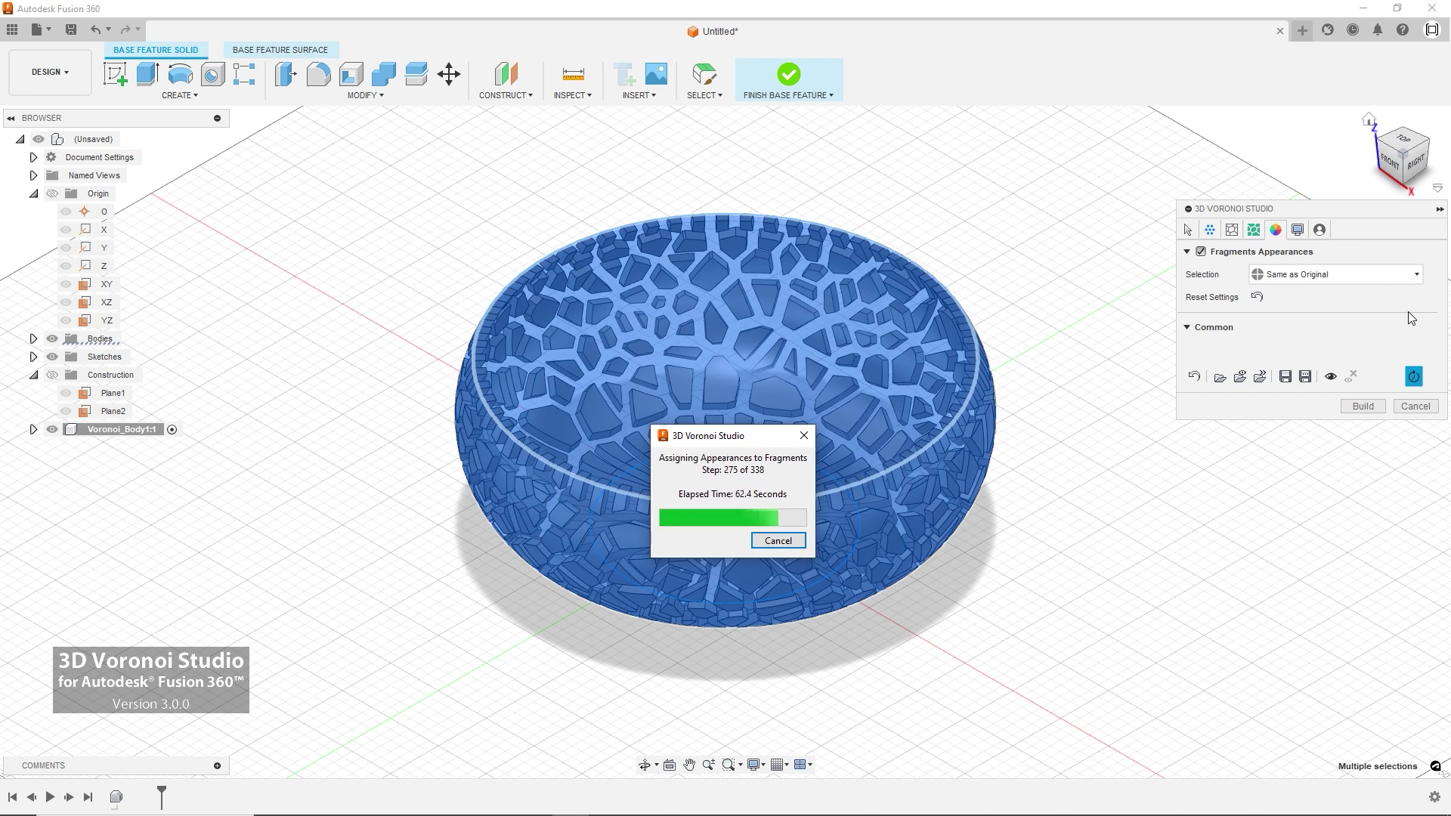
Step: Build Voronoi_Body1:1, inspect it, and open its base feature for editing
{"action": "left_click", "coordinate": [1365, 406]}
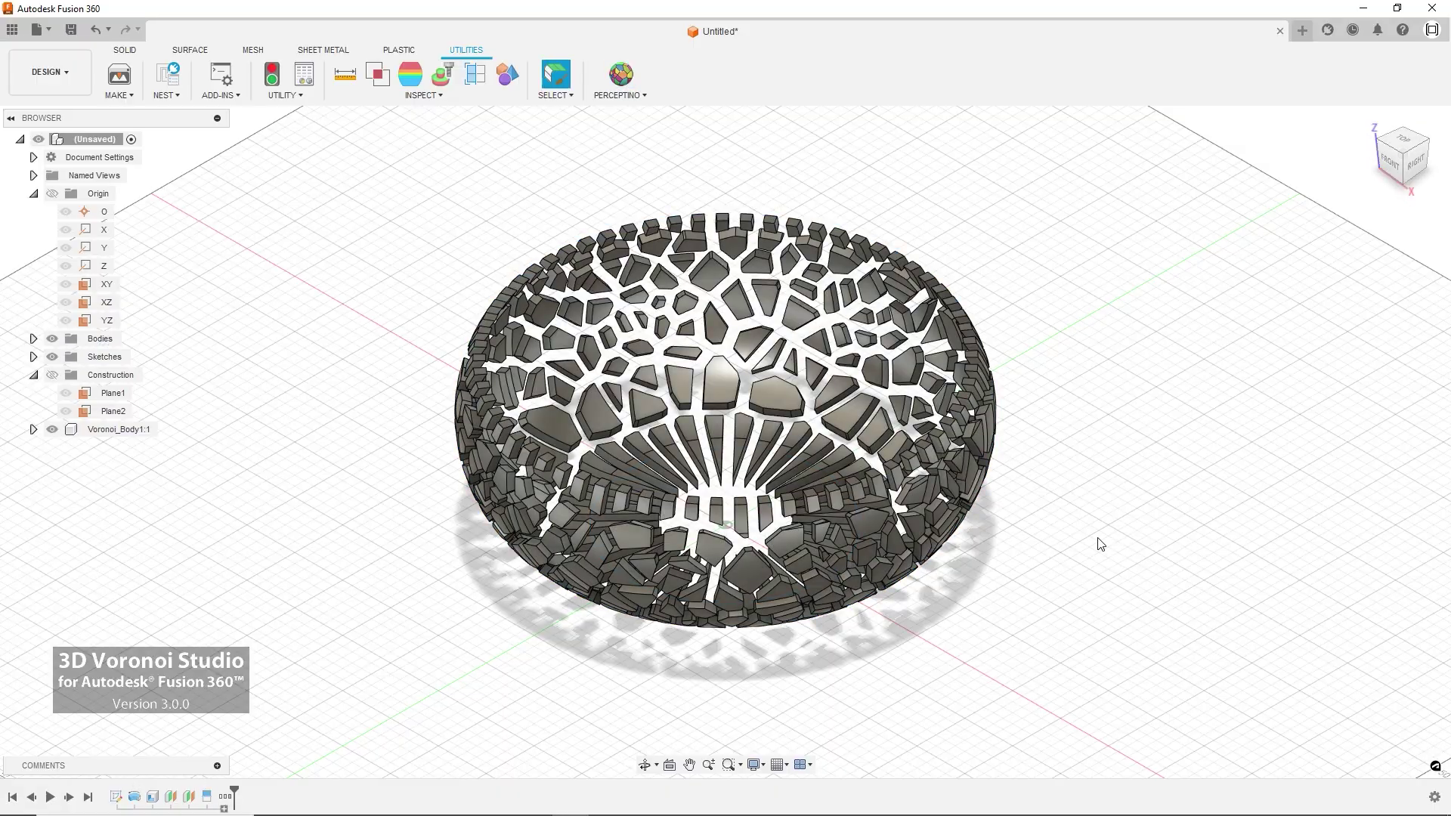
{"action": "mouse_move", "coordinate": [1100, 544]}
{"action": "middle_mouse_down", "text": "shift"}
{"action": "mouse_move", "coordinate": [1079, 564]}
{"action": "mouse_move", "coordinate": [1091, 440]}
{"action": "mouse_move", "coordinate": [1205, 460]}
{"action": "mouse_move", "coordinate": [1156, 531]}
{"action": "middle_mouse_up", "text": "shift"}
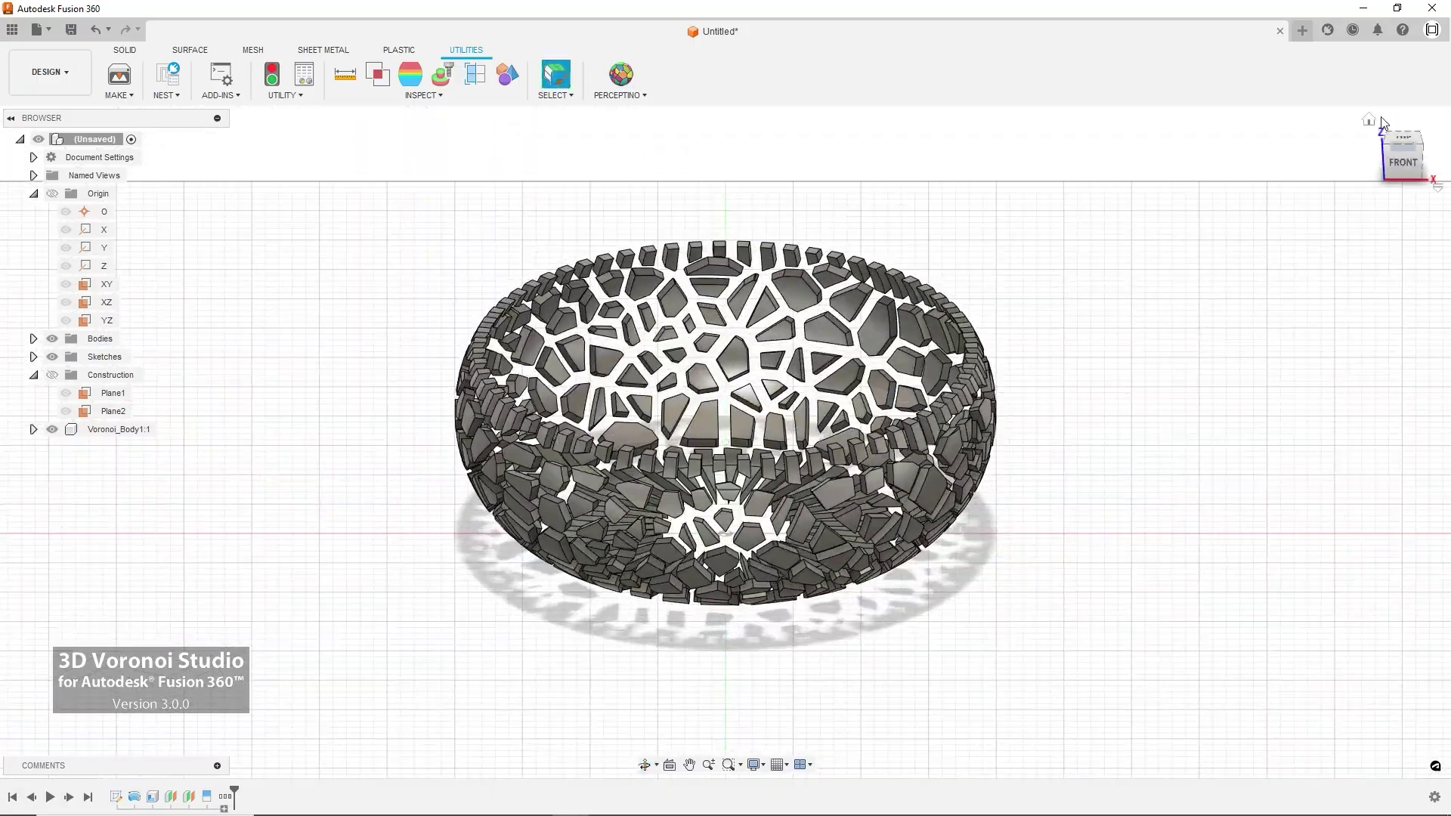
{"action": "left_click", "coordinate": [1369, 120]}
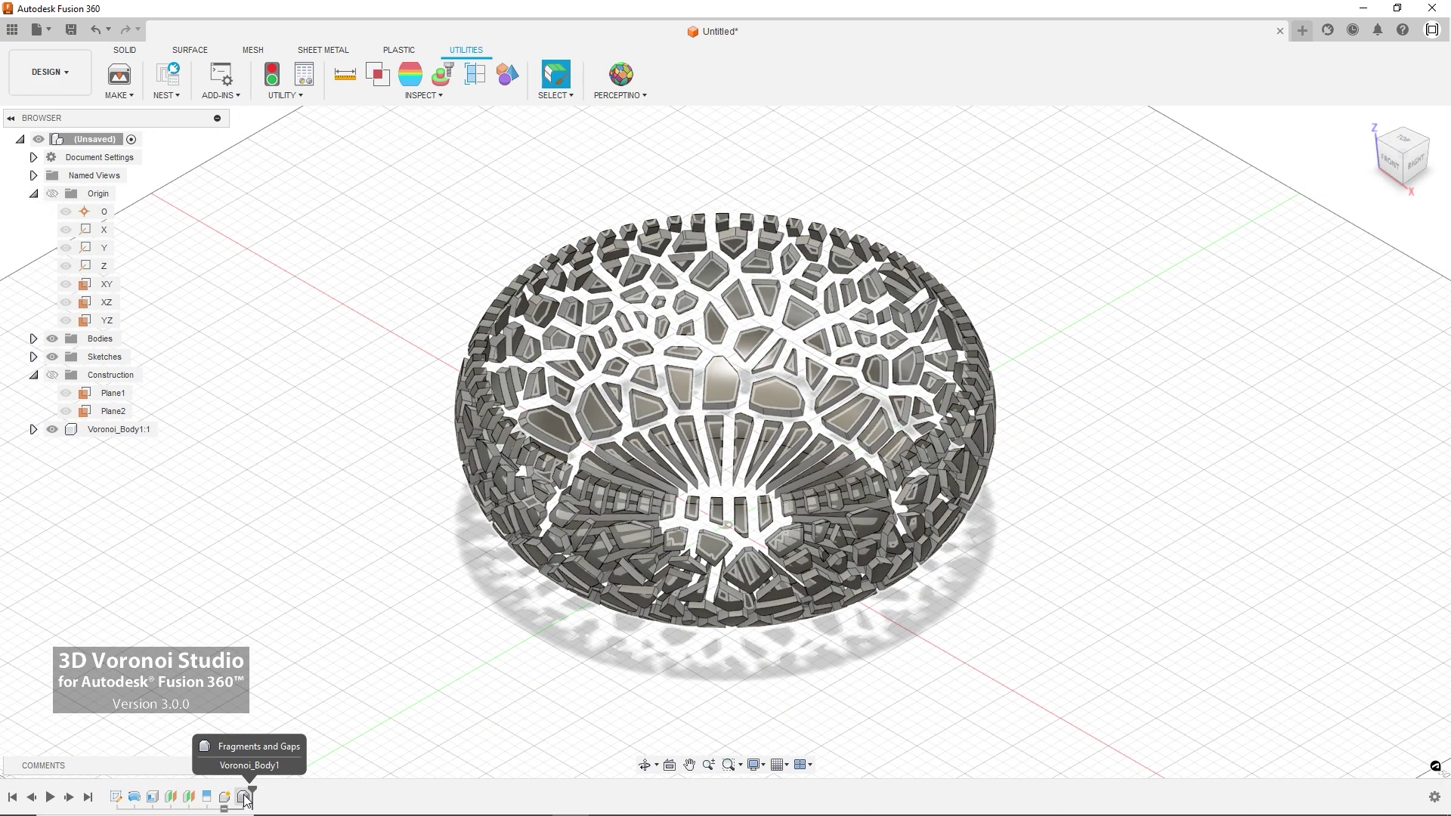
{"action": "double_click", "coordinate": [244, 798]}
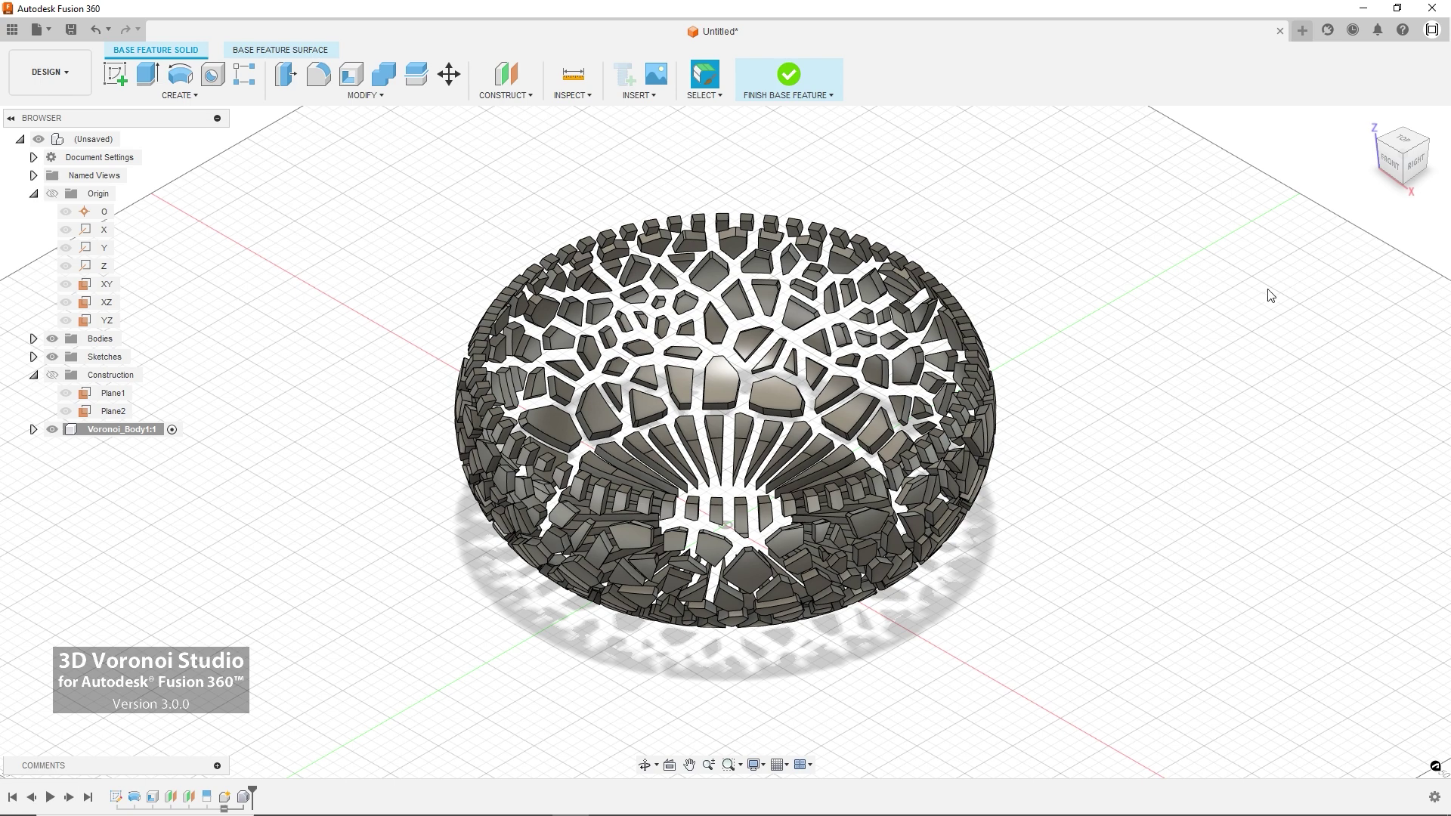
Step: From the front view, window-select and delete the fragments along the top rim
{"action": "mouse_move", "coordinate": [1400, 157]}
{"action": "left_click", "coordinate": [1389, 161]}
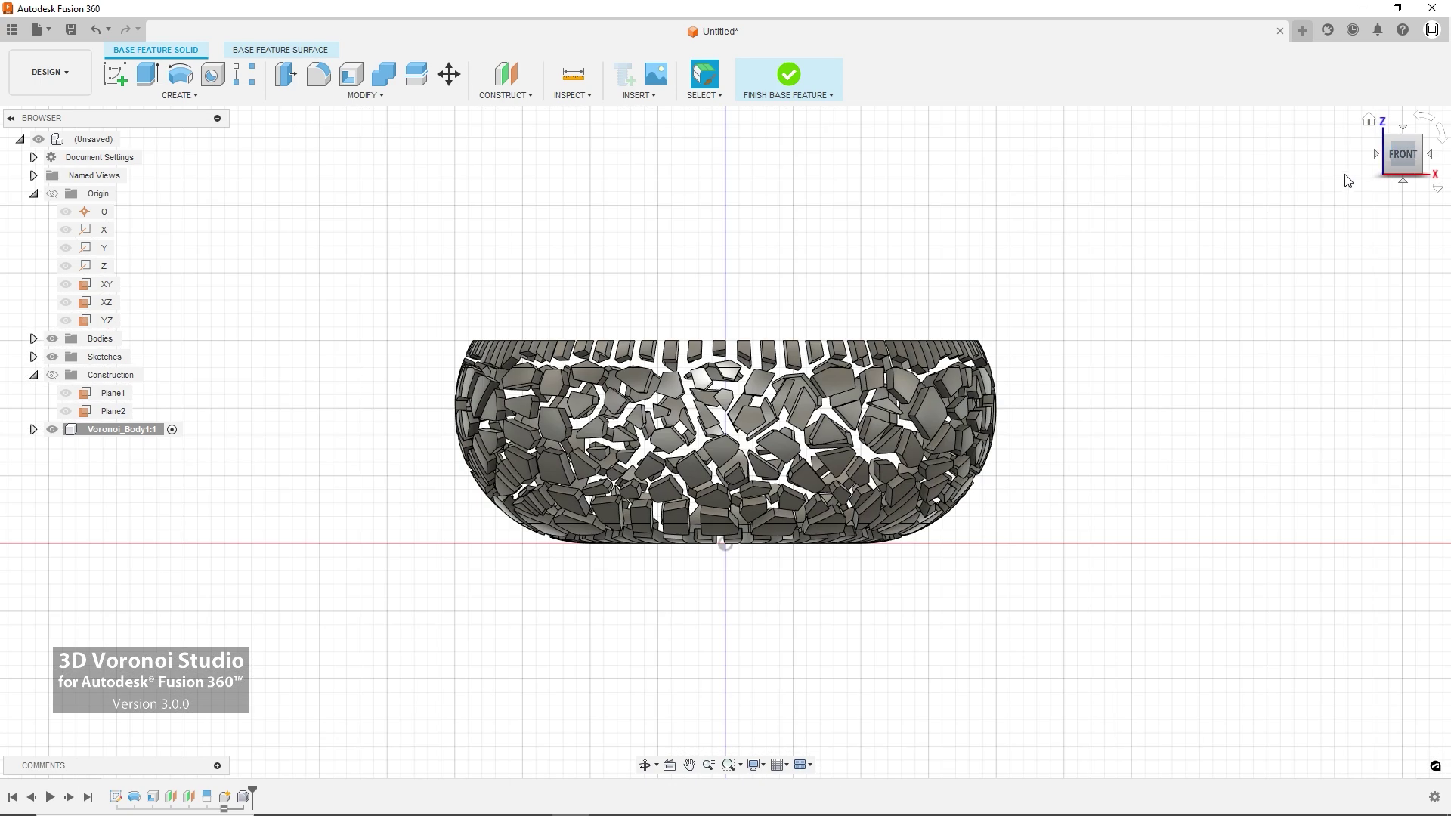
{"action": "left_click", "coordinate": [710, 95]}
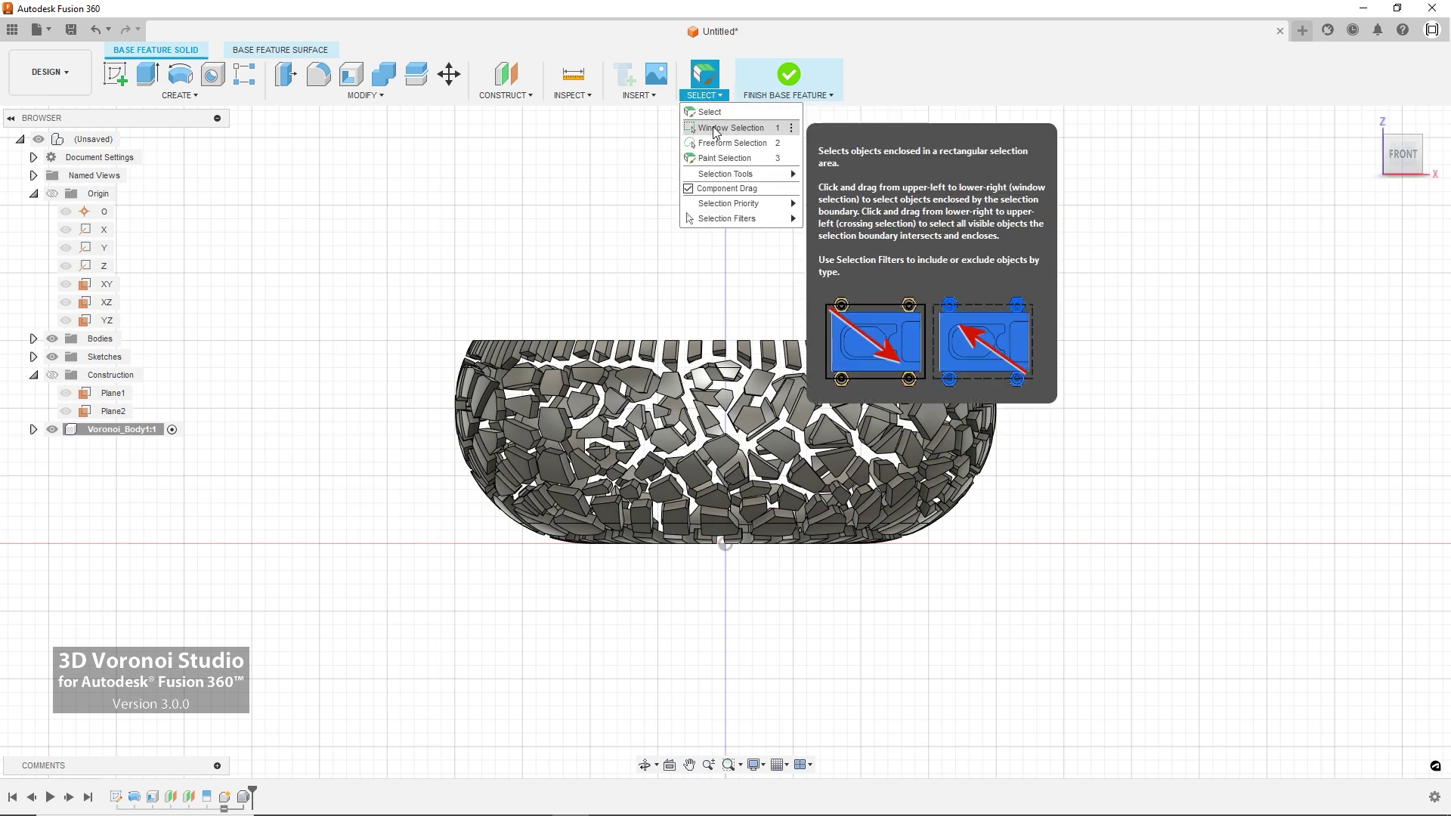
{"action": "left_click", "coordinate": [716, 129]}
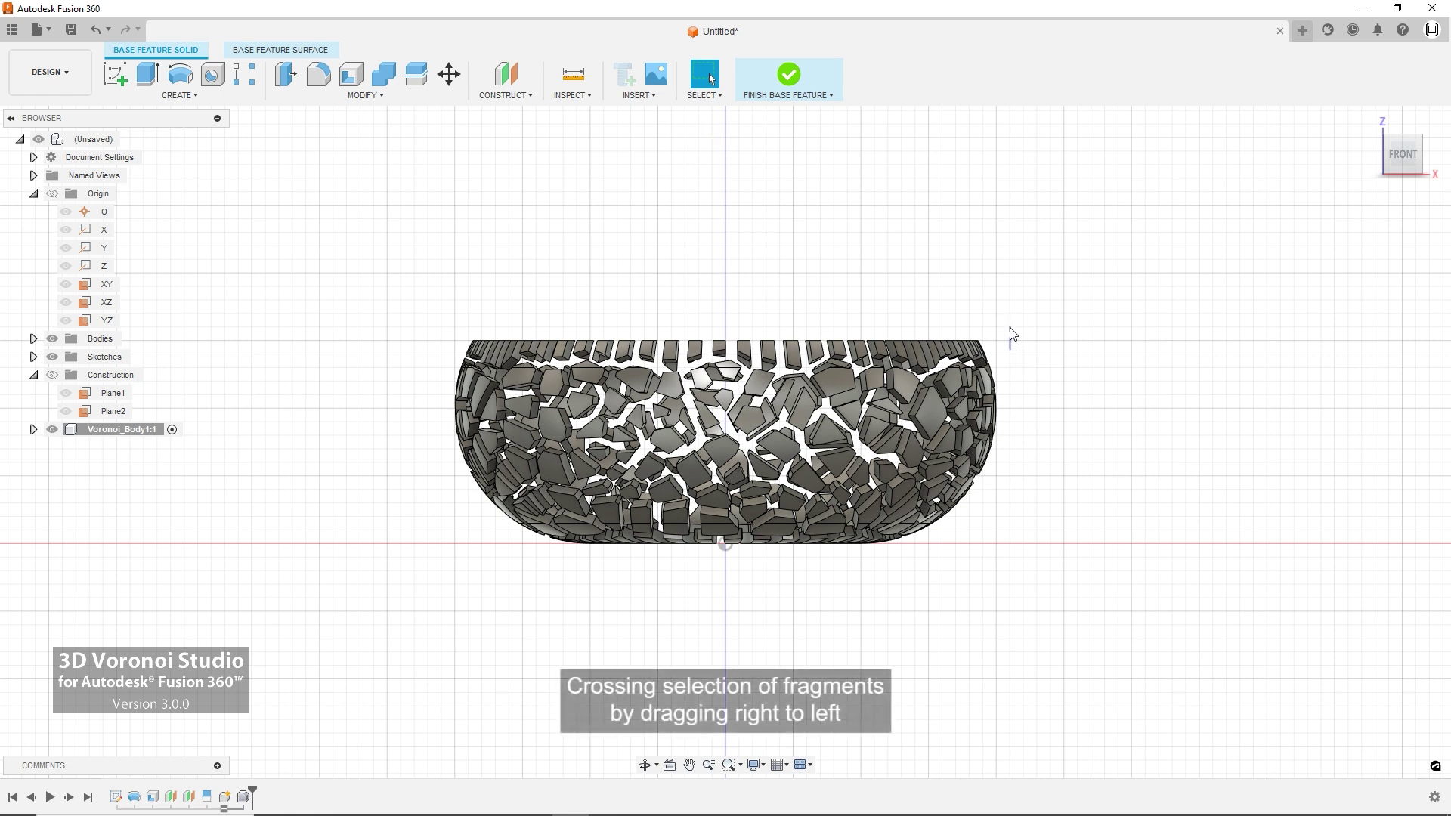
{"action": "left_click_drag", "start_coordinate": [1011, 334], "coordinate": [452, 300]}
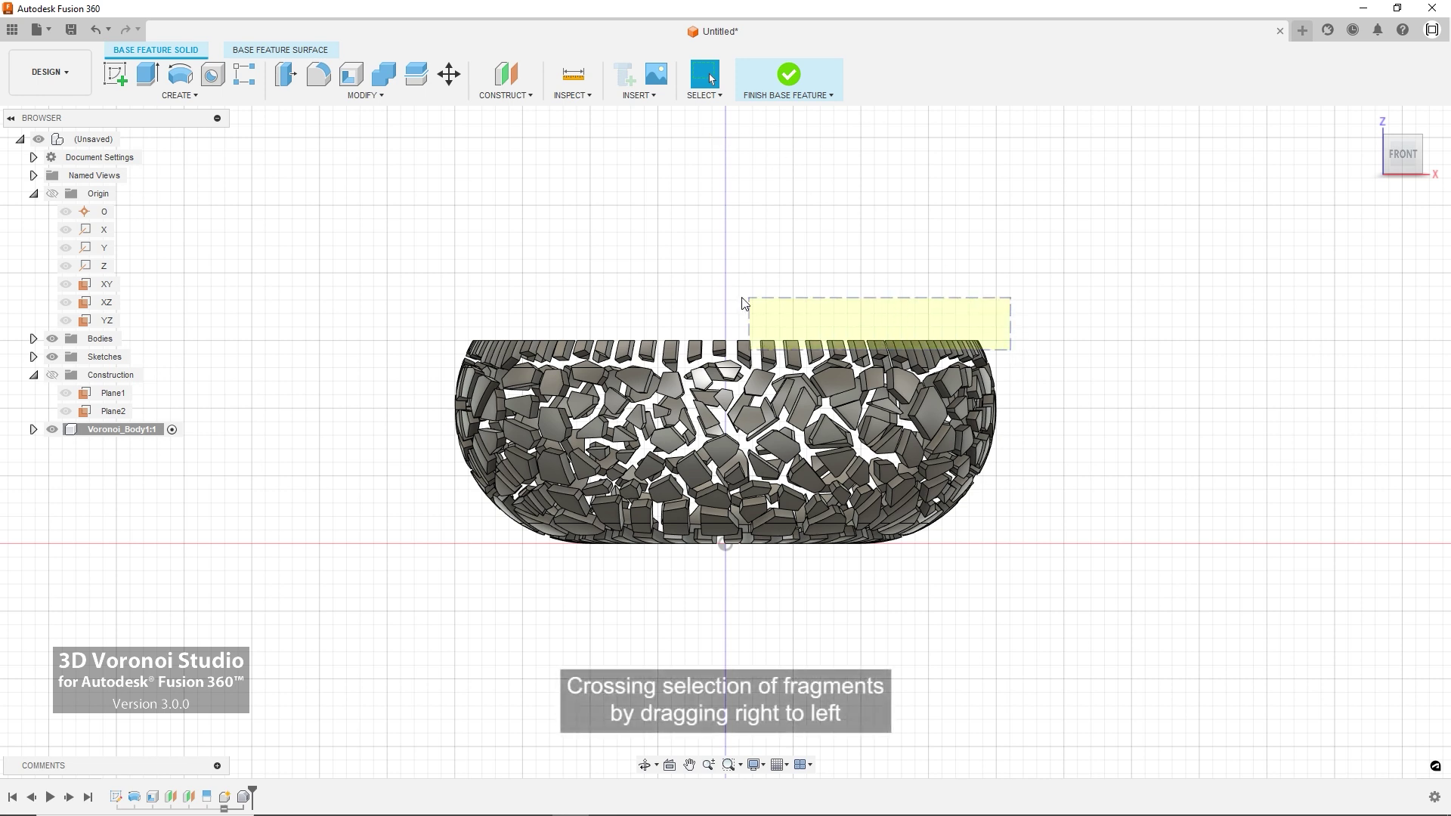
{"action": "right_click", "coordinate": [451, 301]}
{"action": "left_click", "coordinate": [413, 282]}
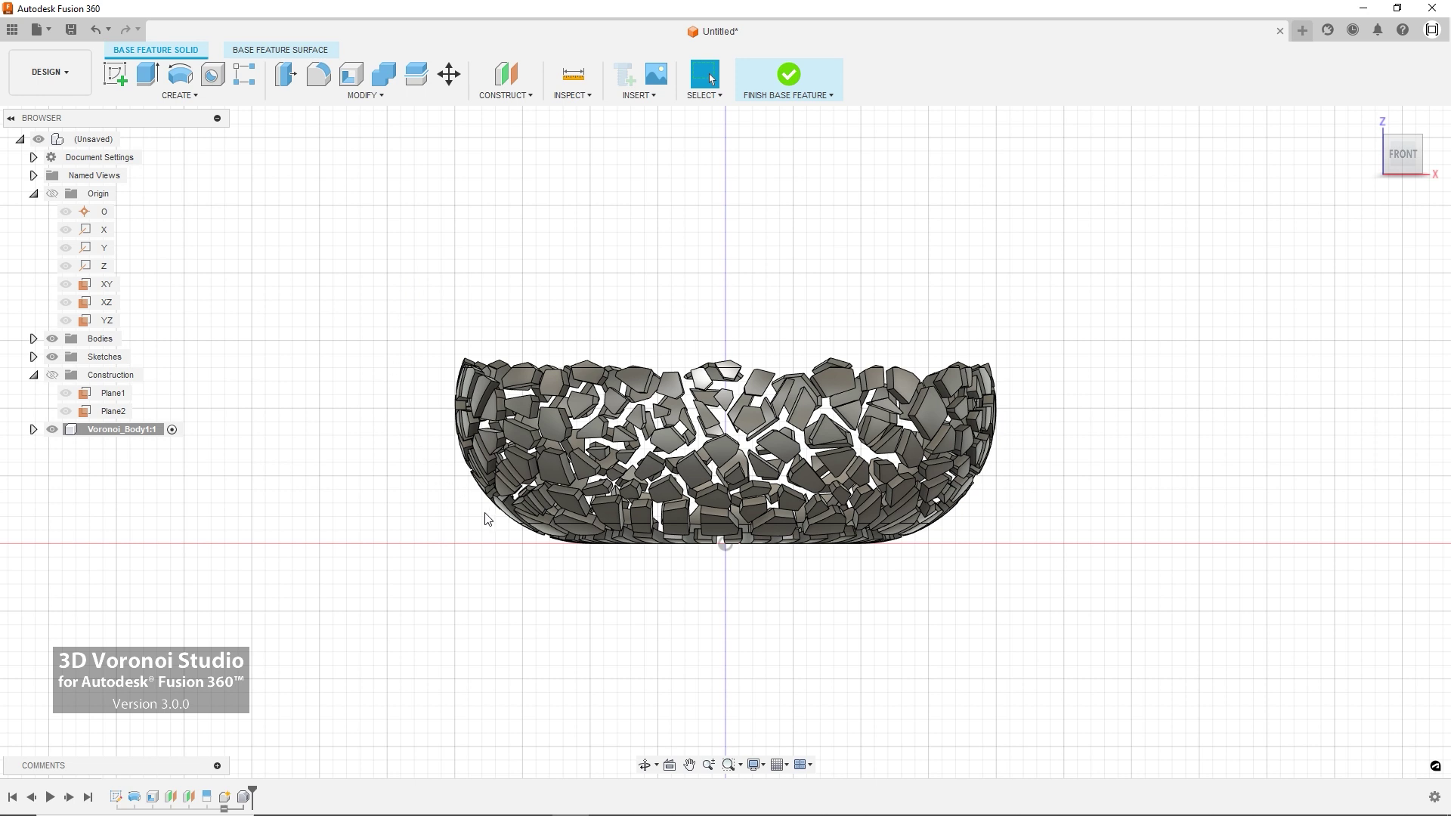
Step: Delete the fragments across the bowl's bottom and finish the base feature
{"action": "mouse_move", "coordinate": [891, 585]}
{"action": "left_mouse_down"}
{"action": "mouse_move", "coordinate": [739, 541]}
{"action": "mouse_move", "coordinate": [556, 543]}
{"action": "left_mouse_up"}
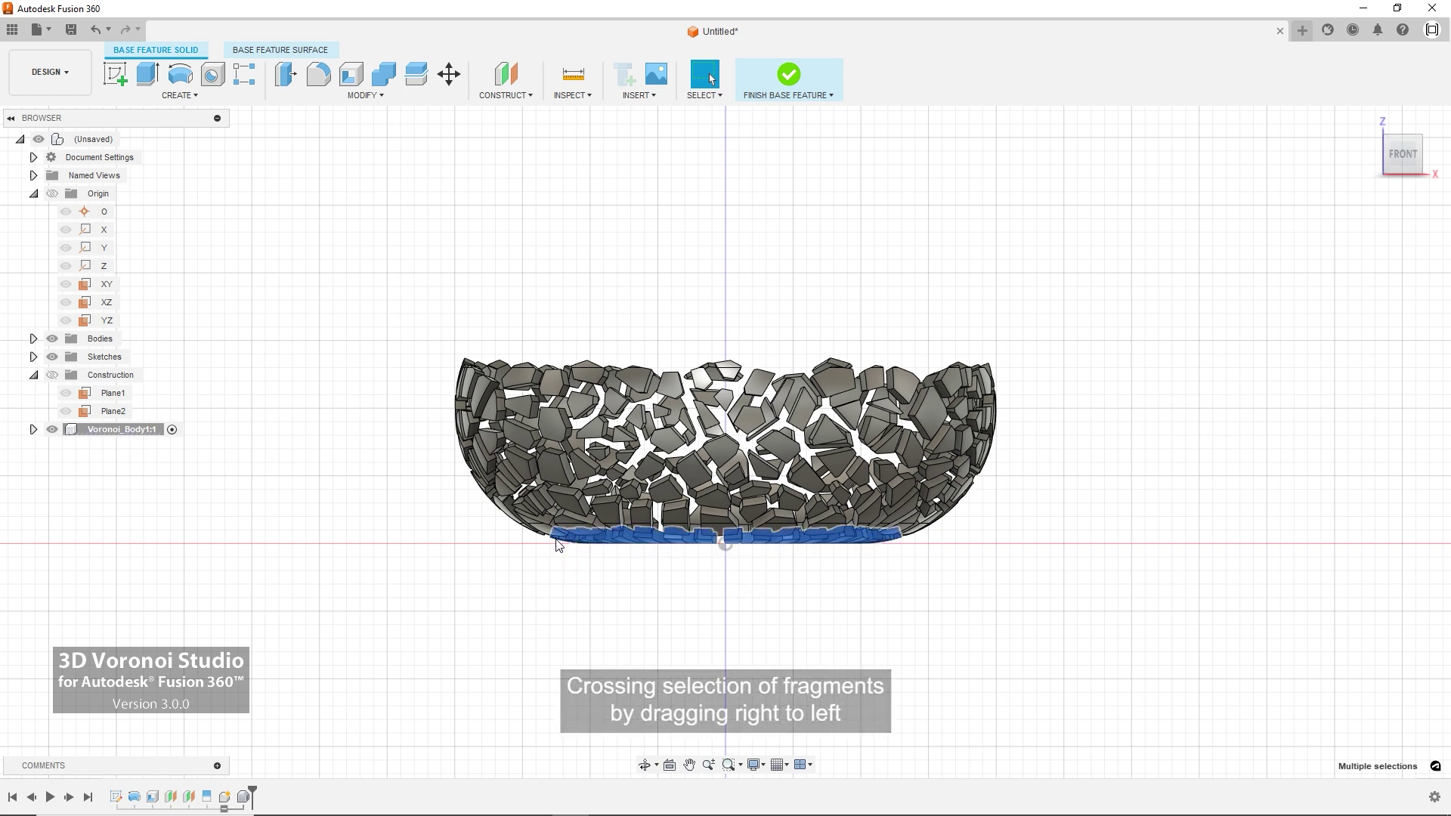
{"action": "mouse_move", "coordinate": [1090, 479]}
{"action": "middle_mouse_down", "text": "shift"}
{"action": "mouse_move", "coordinate": [1066, 528]}
{"action": "mouse_move", "coordinate": [1068, 463]}
{"action": "middle_mouse_up", "text": "shift"}
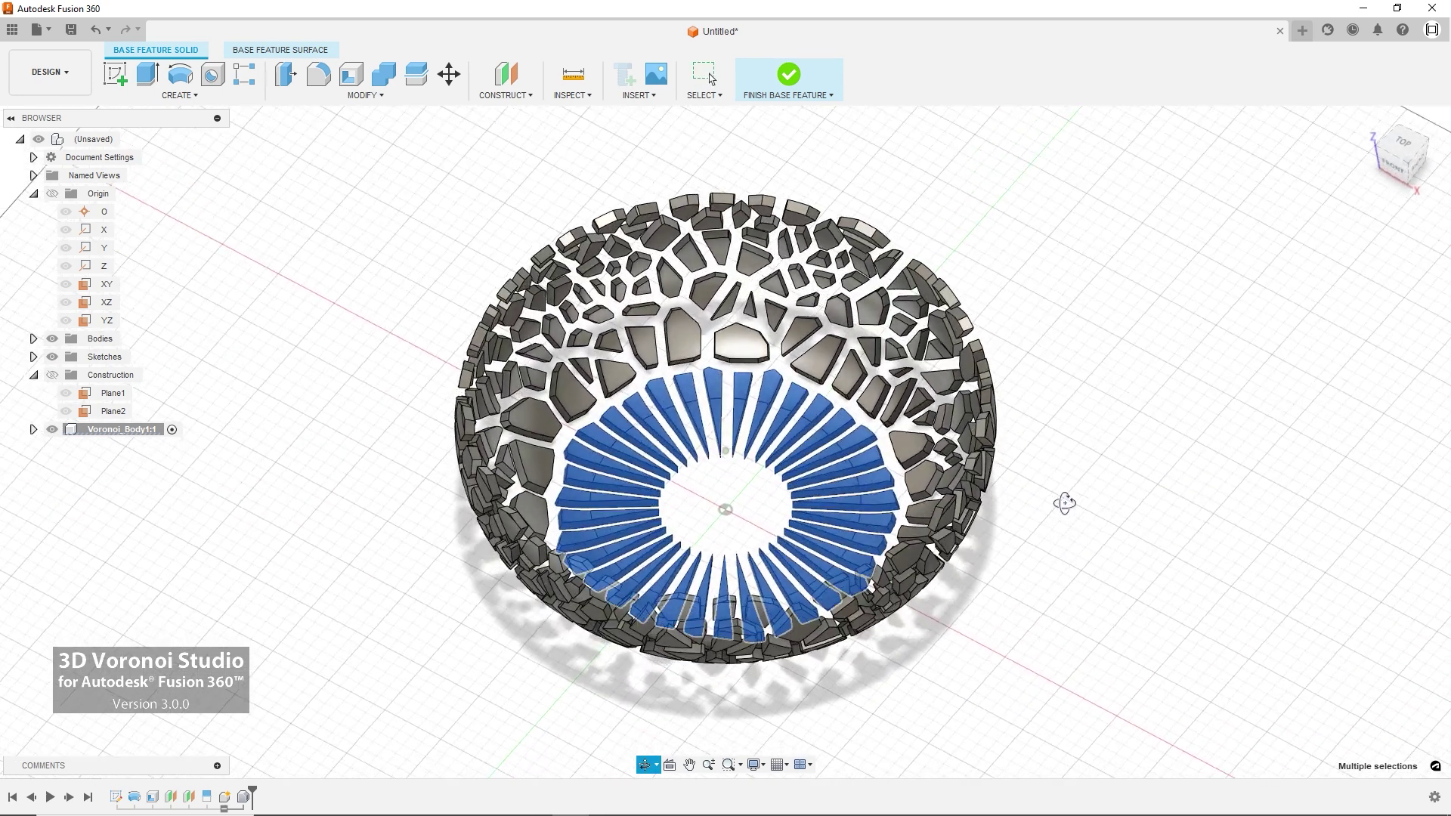
{"action": "right_click", "coordinate": [1068, 463]}
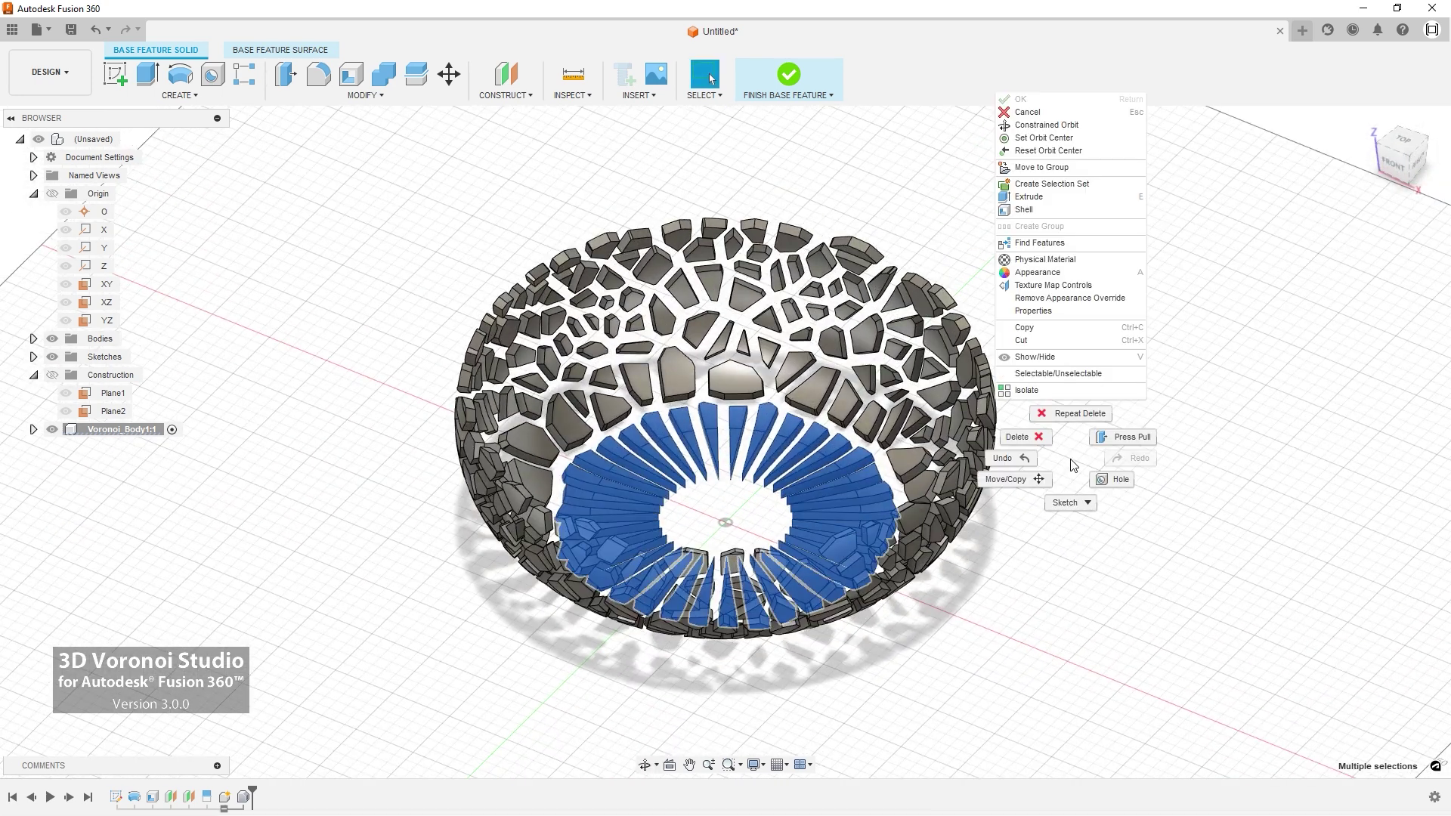
{"action": "left_click", "coordinate": [1036, 438]}
{"action": "left_click", "coordinate": [1369, 120]}
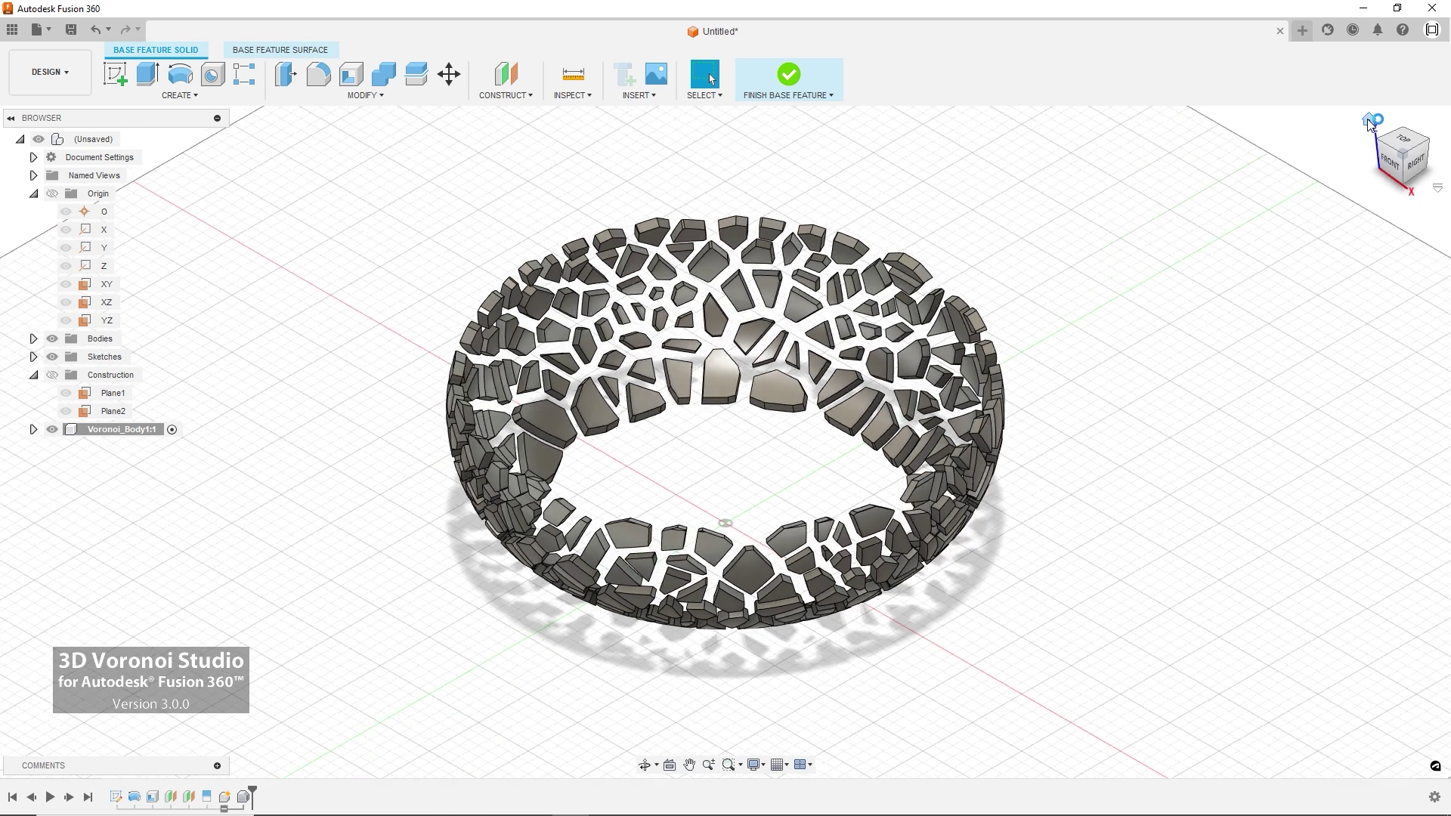
{"action": "left_click", "coordinate": [790, 79]}
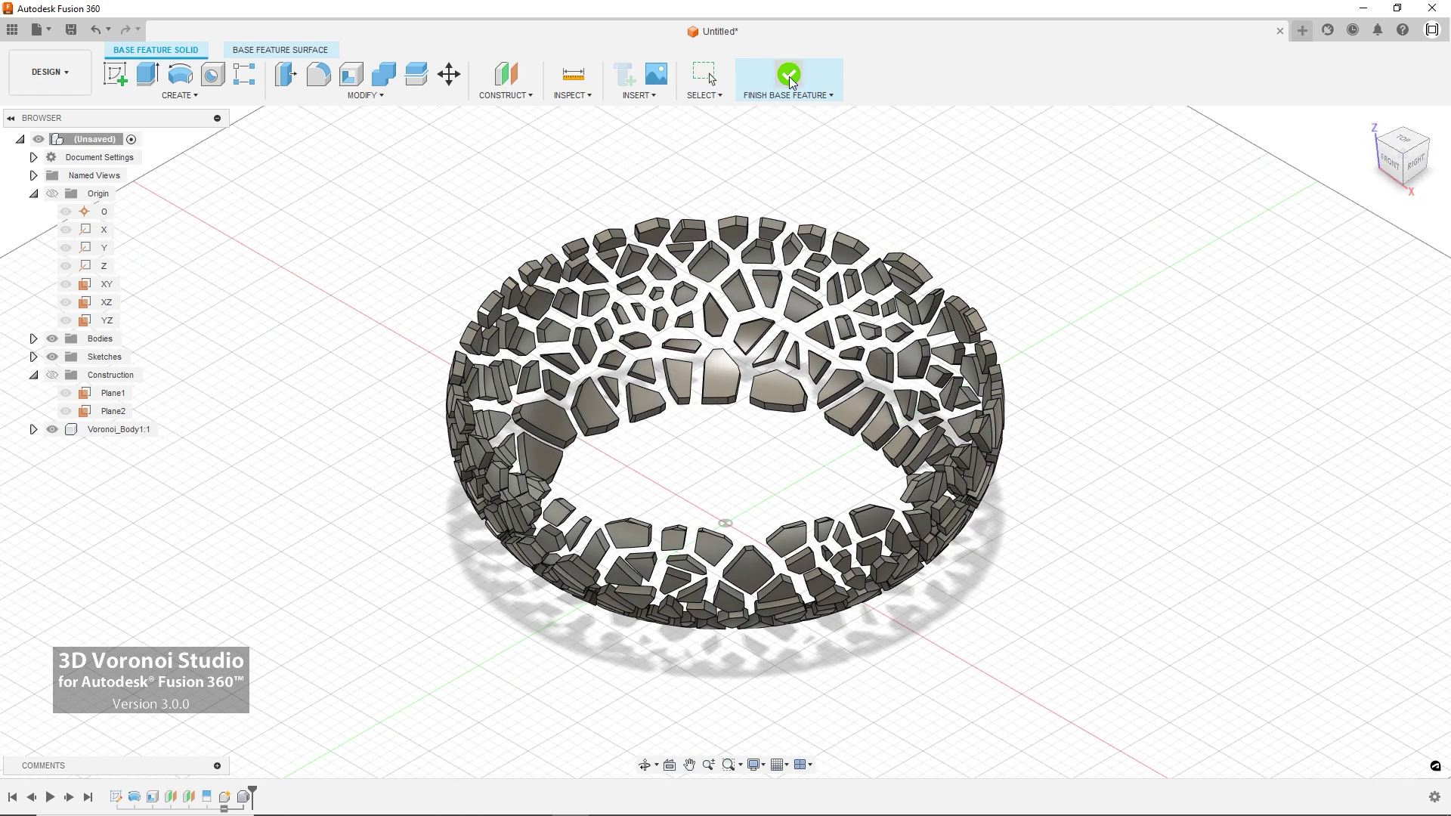
Step: Set up a Combine Cut using all 238 Voronoi fragments as tool bodies
{"action": "left_click", "coordinate": [126, 53]}
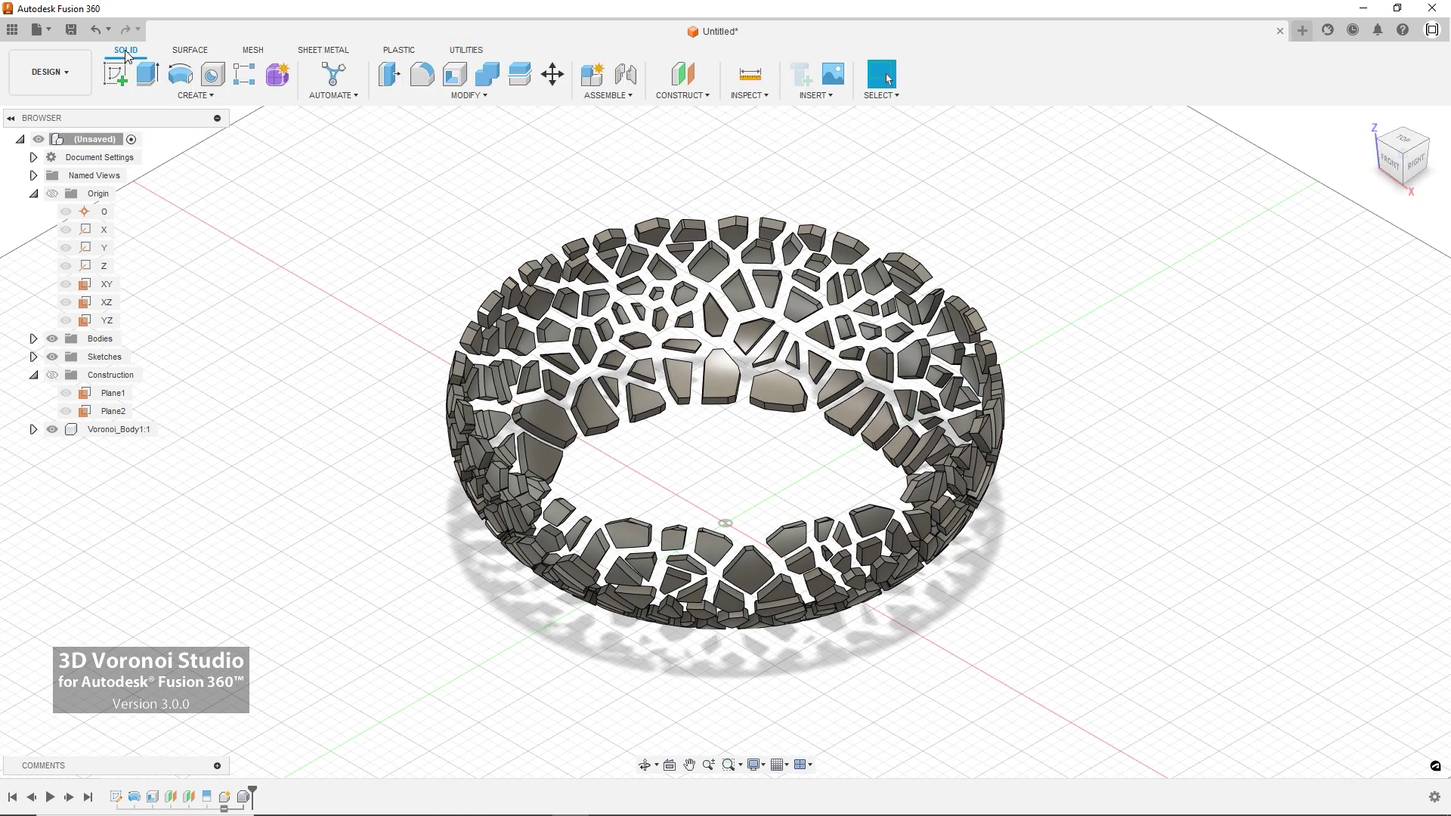
{"action": "left_click", "coordinate": [486, 78]}
{"action": "left_click", "coordinate": [1362, 254]}
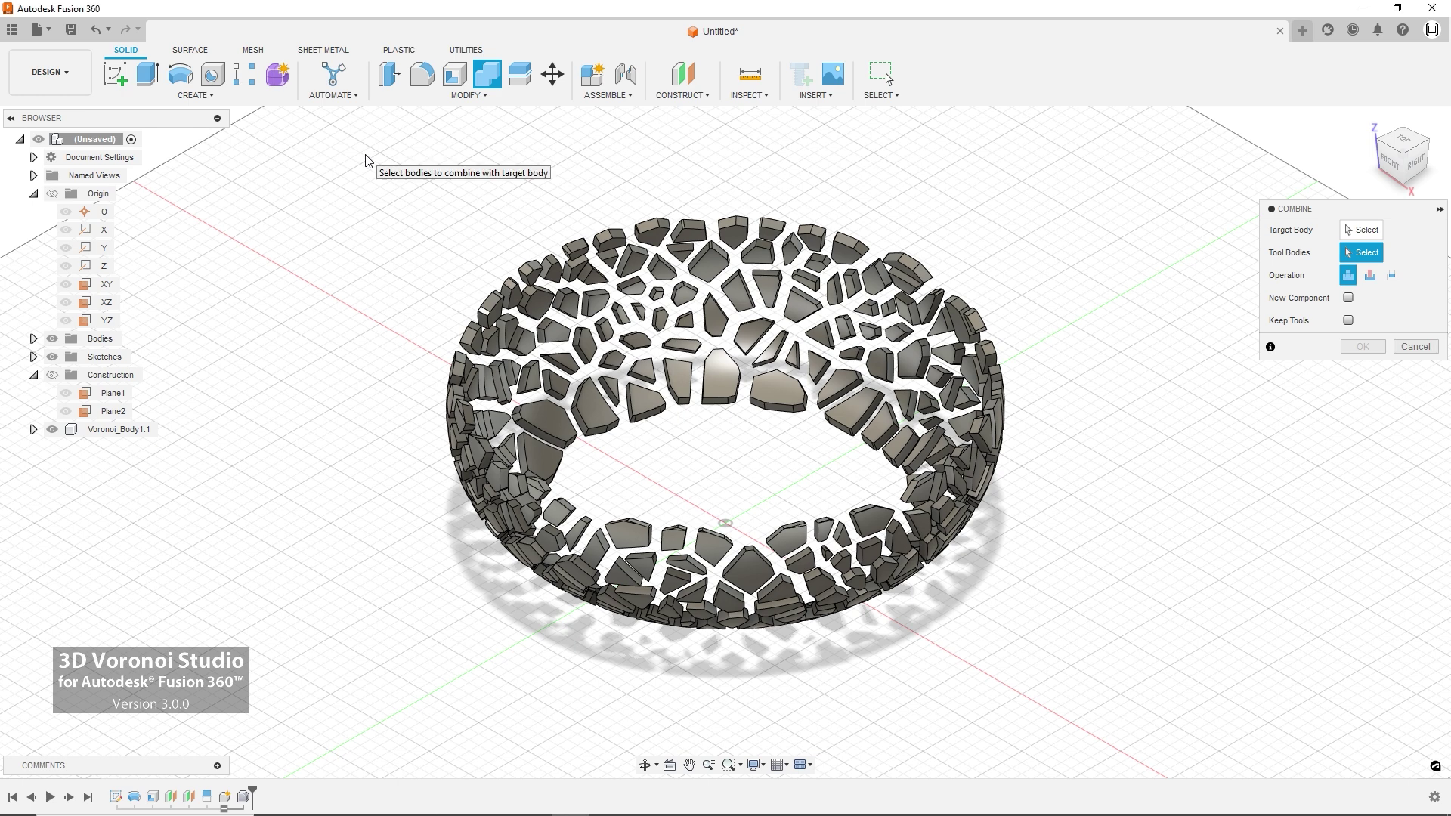
{"action": "left_click_drag", "start_coordinate": [365, 154], "coordinate": [1057, 693]}
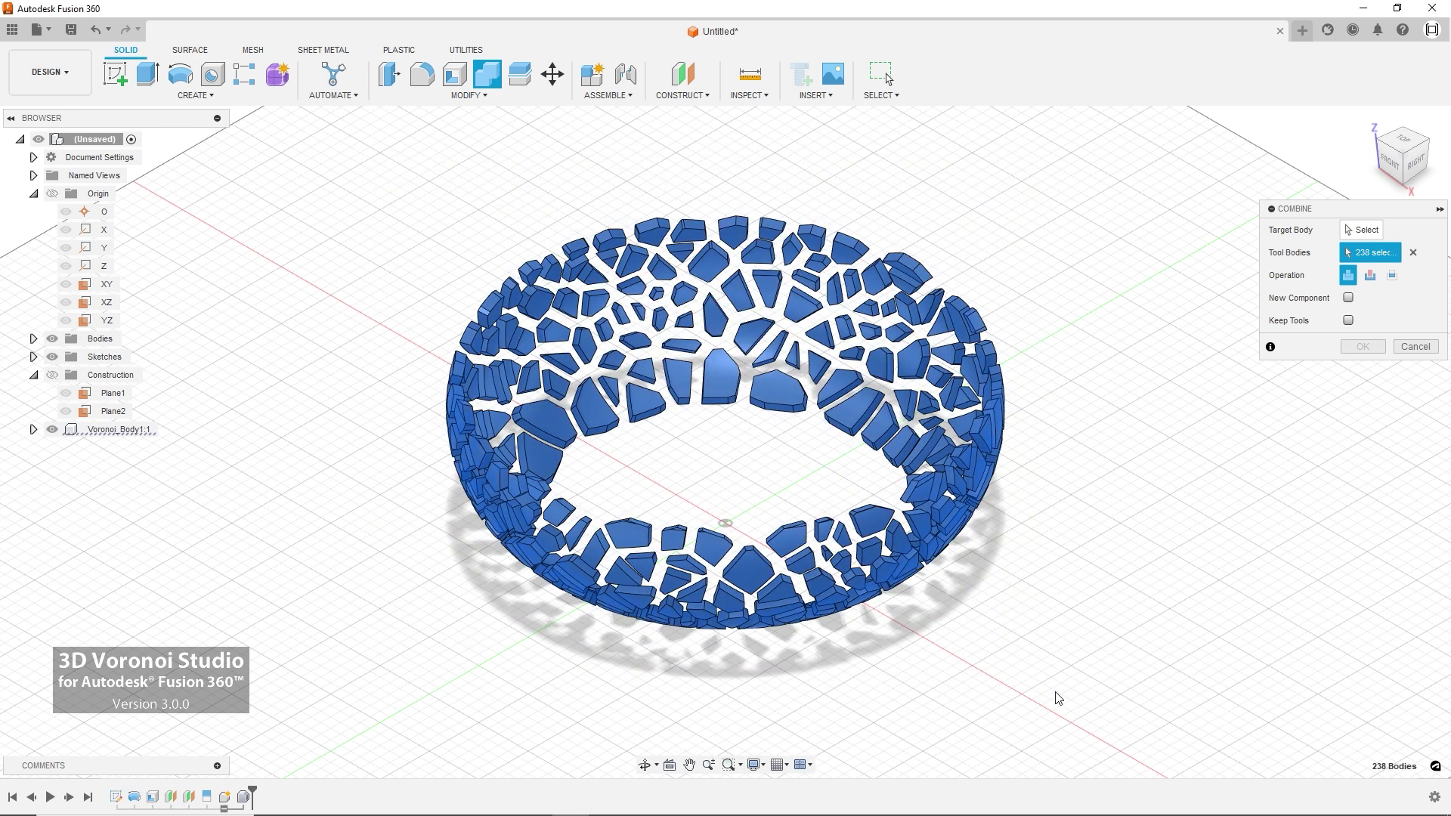
{"action": "left_click", "coordinate": [1370, 276]}
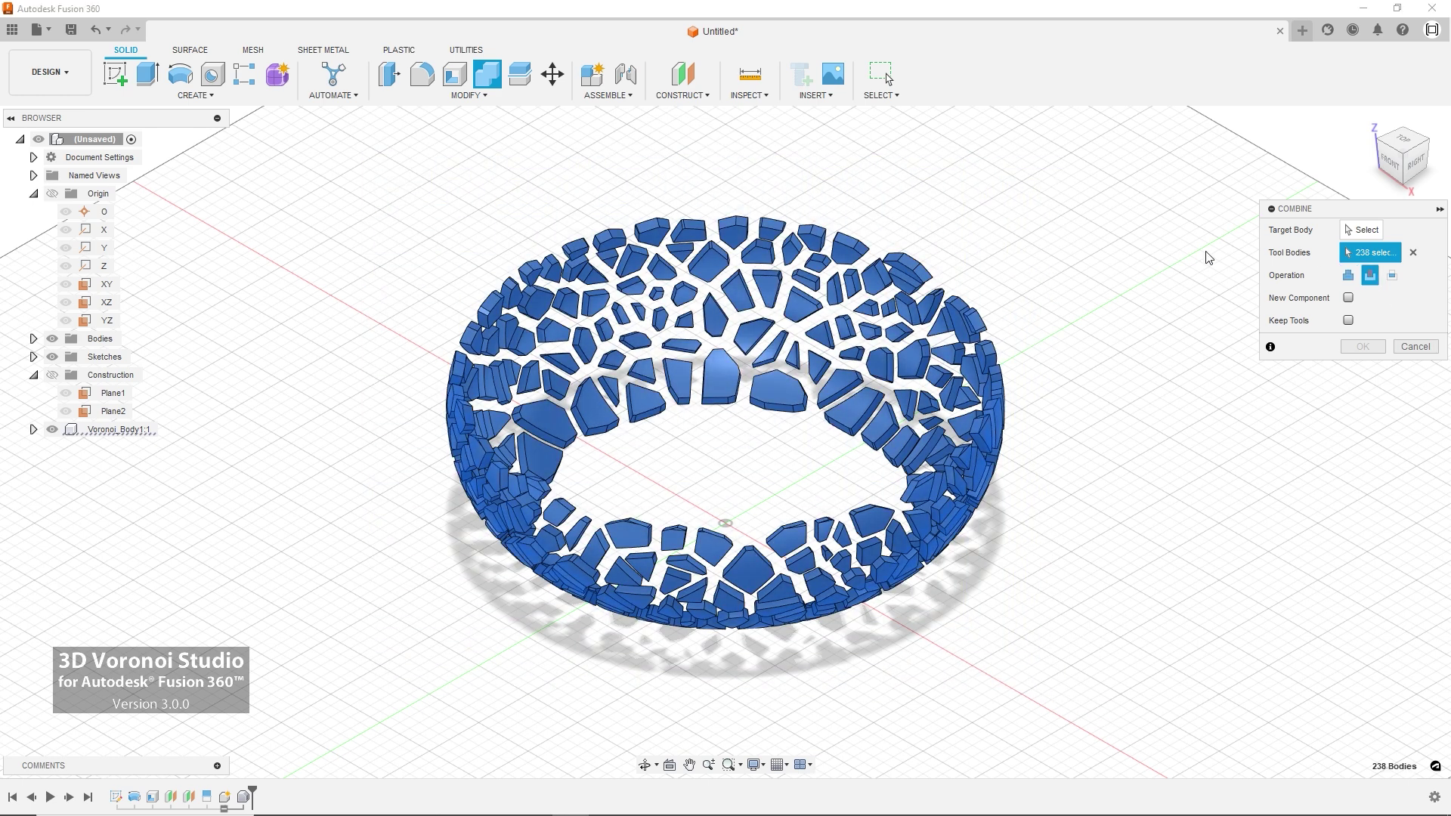
Step: Cut the fragments from the unhidden Body1, then bring up mesh Tessellate
{"action": "left_click", "coordinate": [1362, 230]}
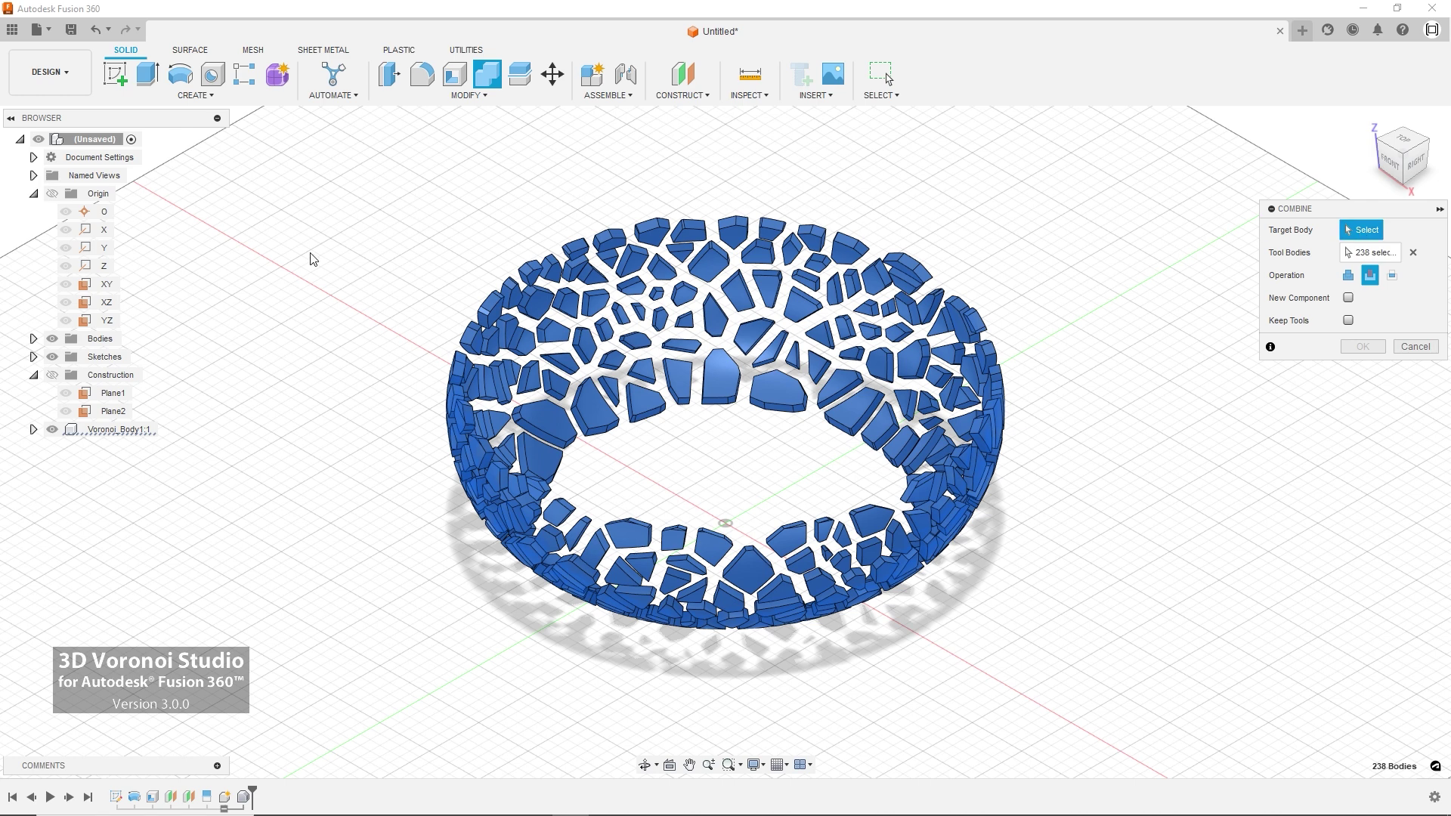
{"action": "left_click", "coordinate": [34, 339]}
{"action": "left_click", "coordinate": [67, 358]}
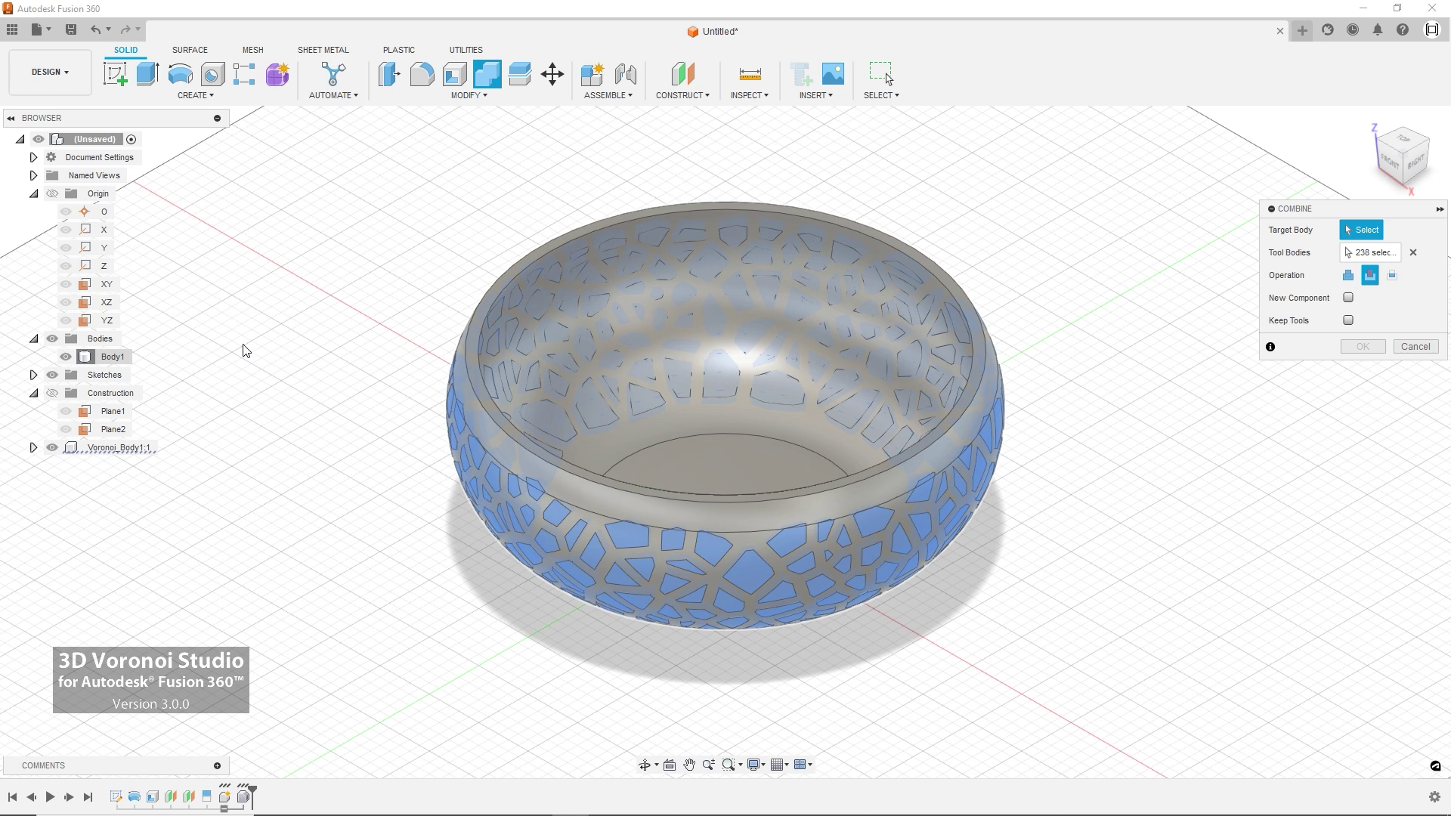
{"action": "left_click", "coordinate": [112, 357]}
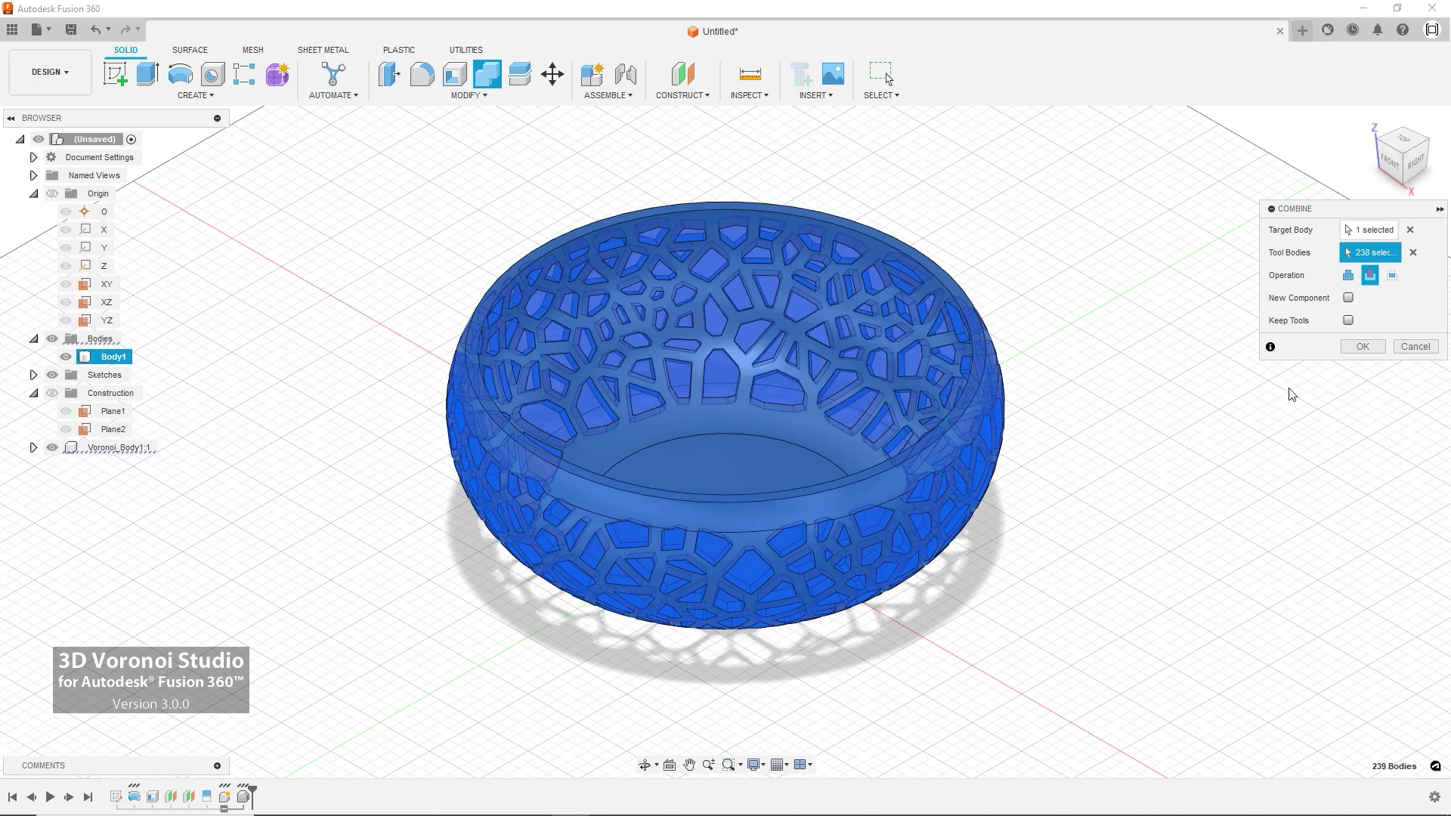
{"action": "left_click", "coordinate": [1349, 349]}
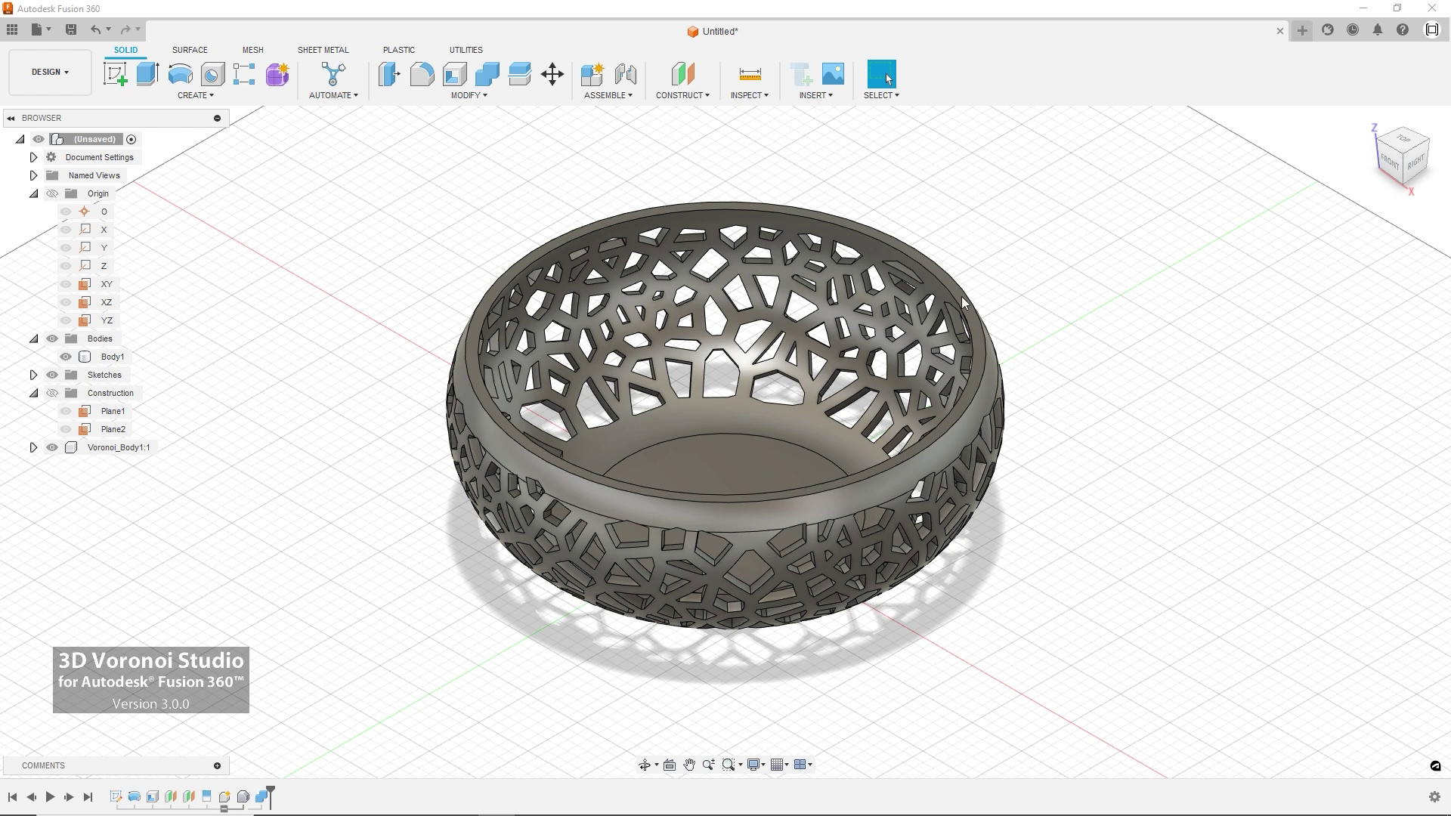
{"action": "left_click", "coordinate": [252, 50]}
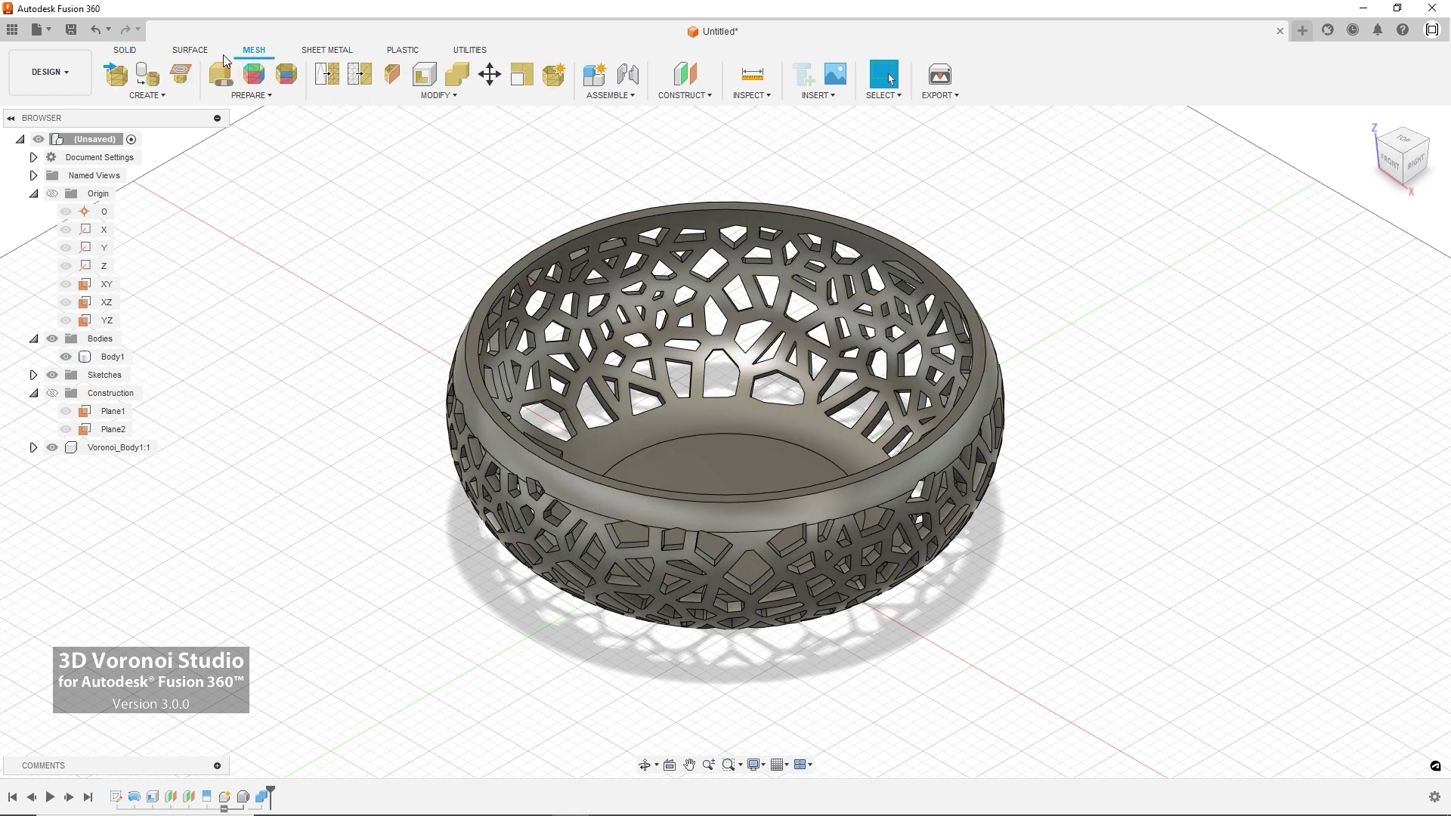
{"action": "left_click", "coordinate": [149, 74]}
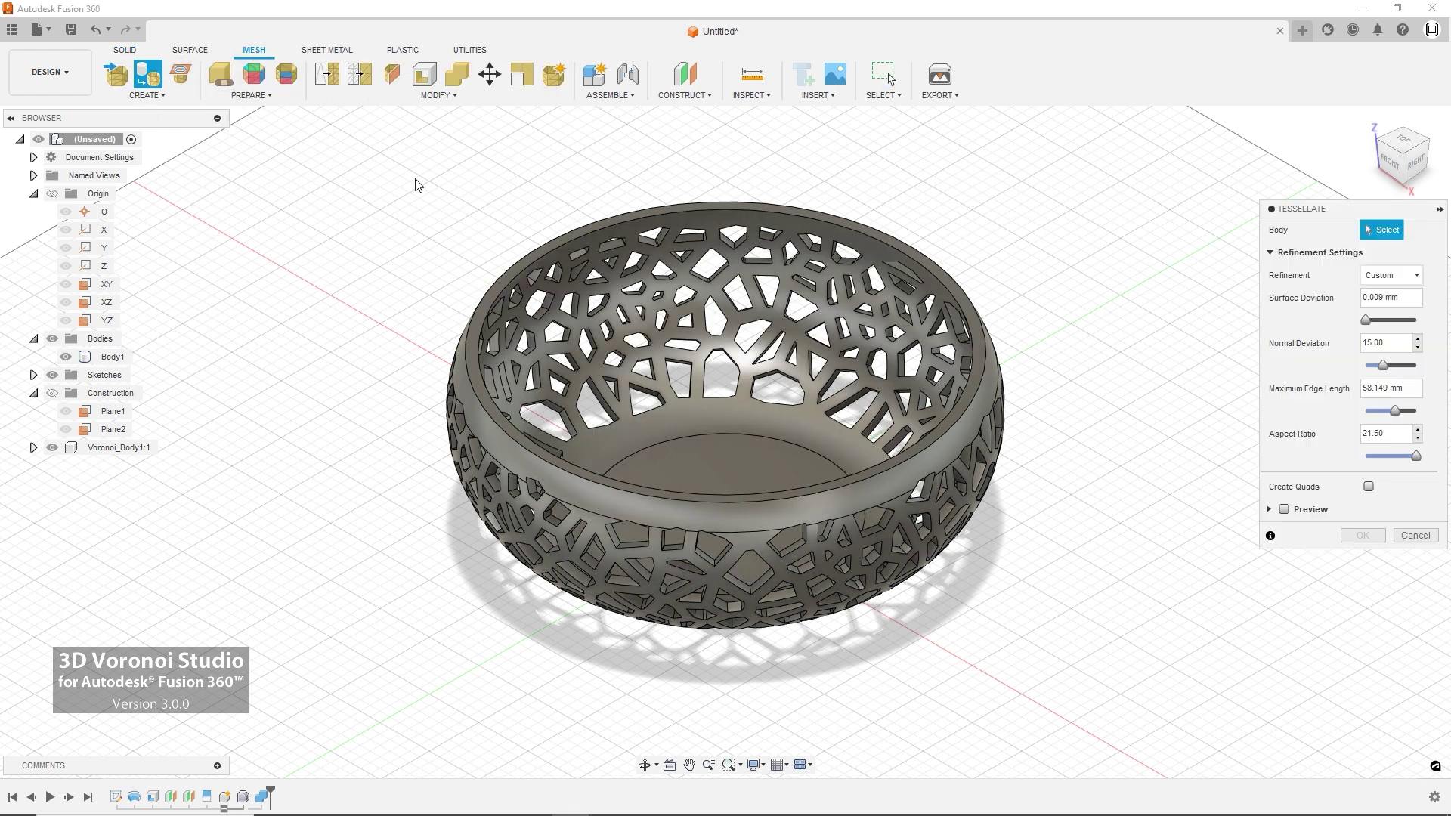
Step: Tessellate Body1 with a 1 mm maximum edge length and inspect the resulting mesh
{"action": "left_click", "coordinate": [590, 274]}
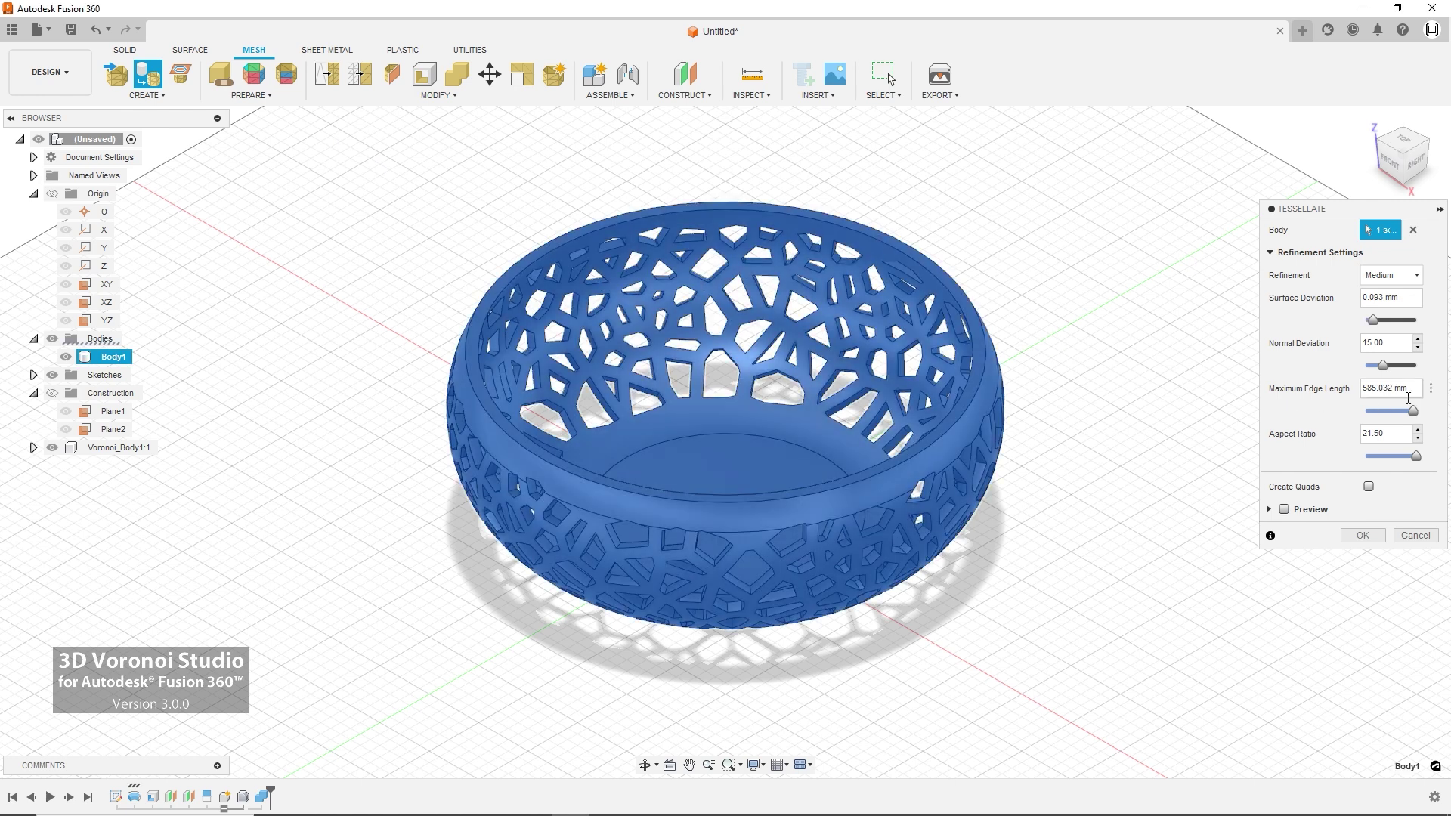
{"action": "left_click", "coordinate": [1411, 393]}
{"action": "type", "text": "1"}
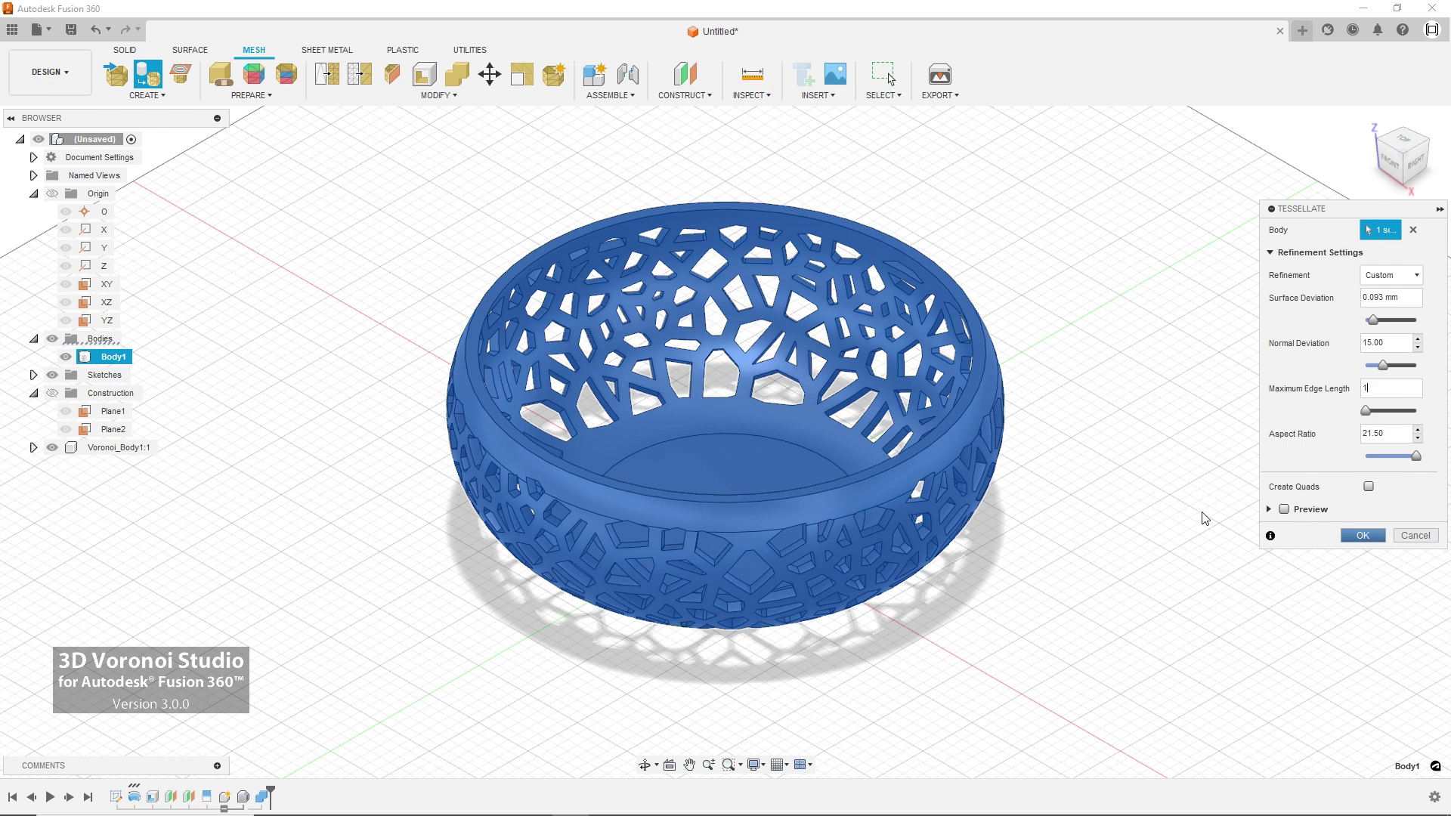
{"action": "key", "text": "Return"}
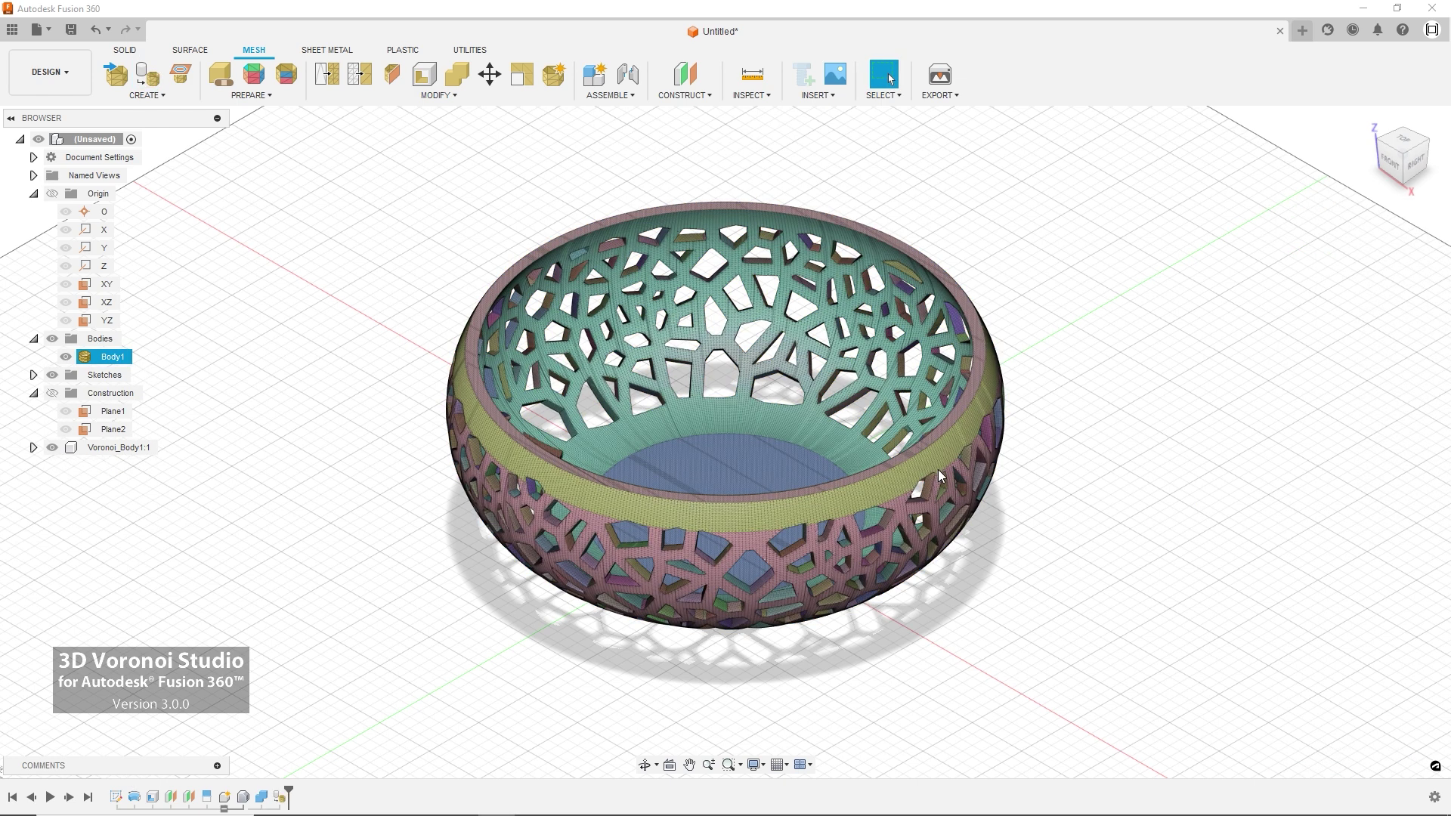
{"action": "scroll", "coordinate": [940, 475], "scroll_direction": "up", "scroll_amount": 2}
{"action": "scroll", "coordinate": [939, 474], "scroll_direction": "up", "scroll_amount": 3}
{"action": "scroll", "coordinate": [940, 474], "scroll_direction": "up", "scroll_amount": 2}
{"action": "scroll", "coordinate": [940, 472], "scroll_direction": "up", "scroll_amount": 2}
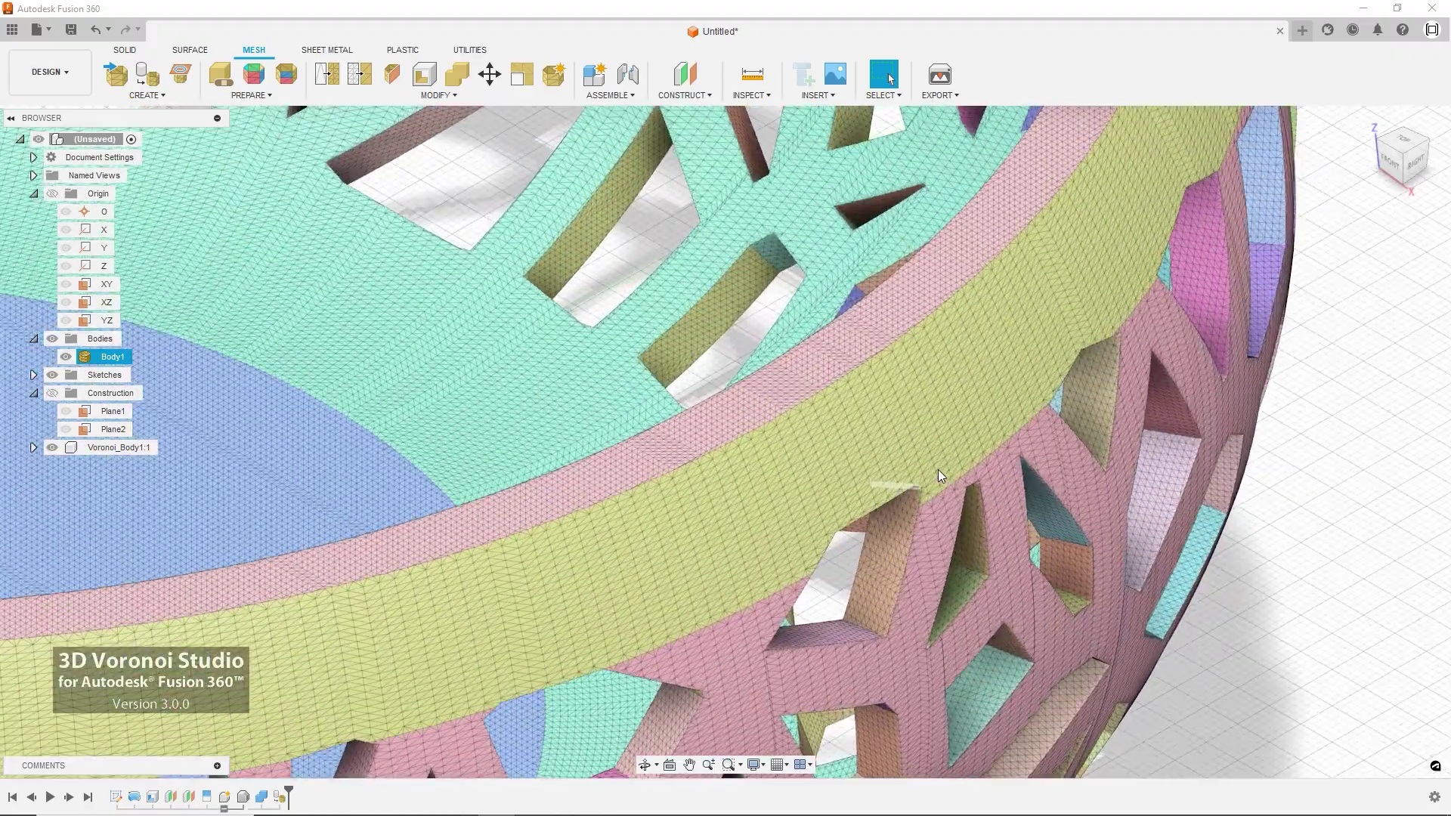
{"action": "scroll", "coordinate": [939, 472], "scroll_direction": "up", "scroll_amount": 2}
{"action": "scroll", "coordinate": [937, 474], "scroll_direction": "down", "scroll_amount": 2}
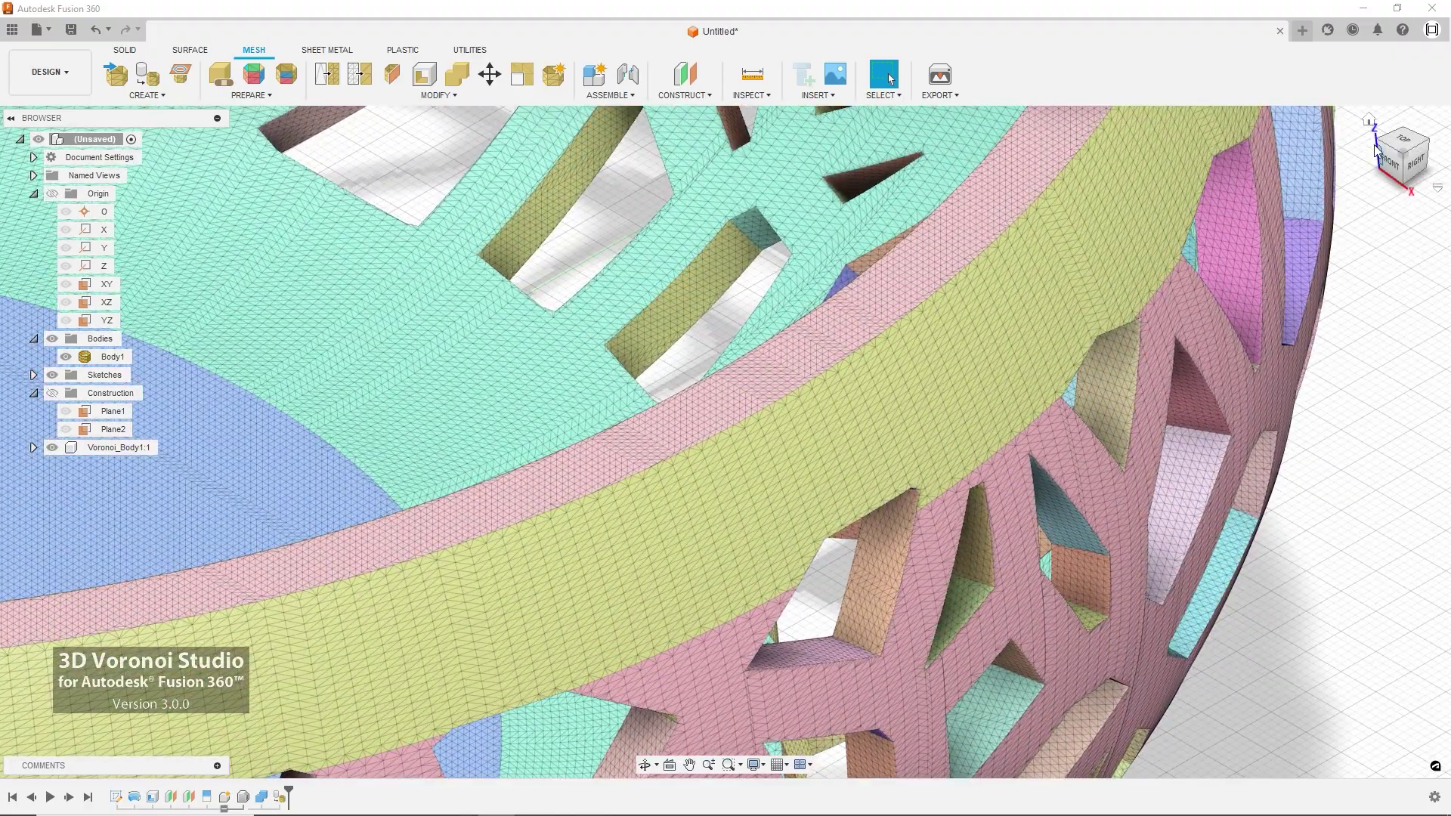
{"action": "left_click", "coordinate": [1368, 120]}
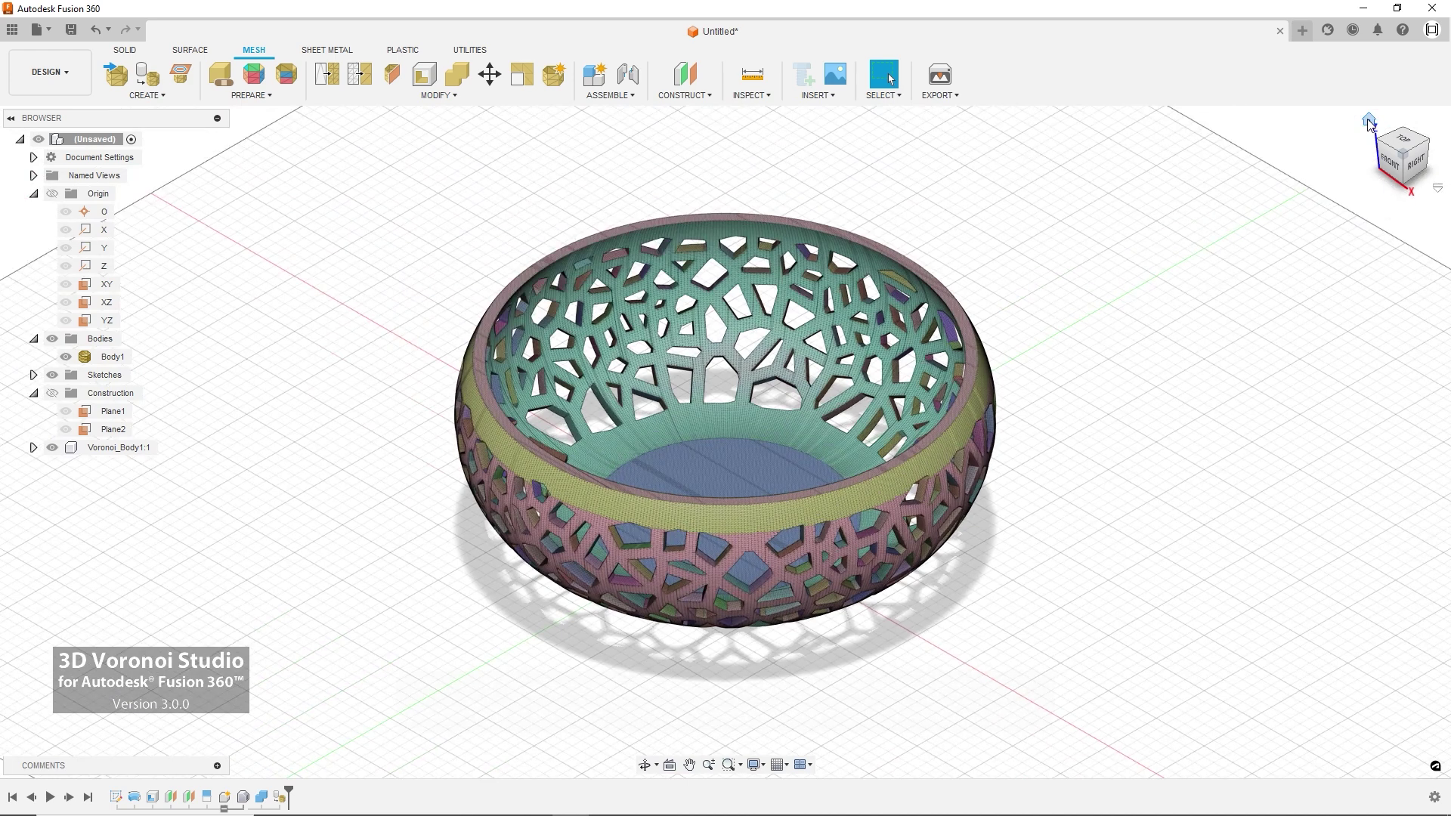
Step: Smooth the whole bowl mesh, excluding the top and underside bottom face groups
{"action": "left_click", "coordinate": [439, 96]}
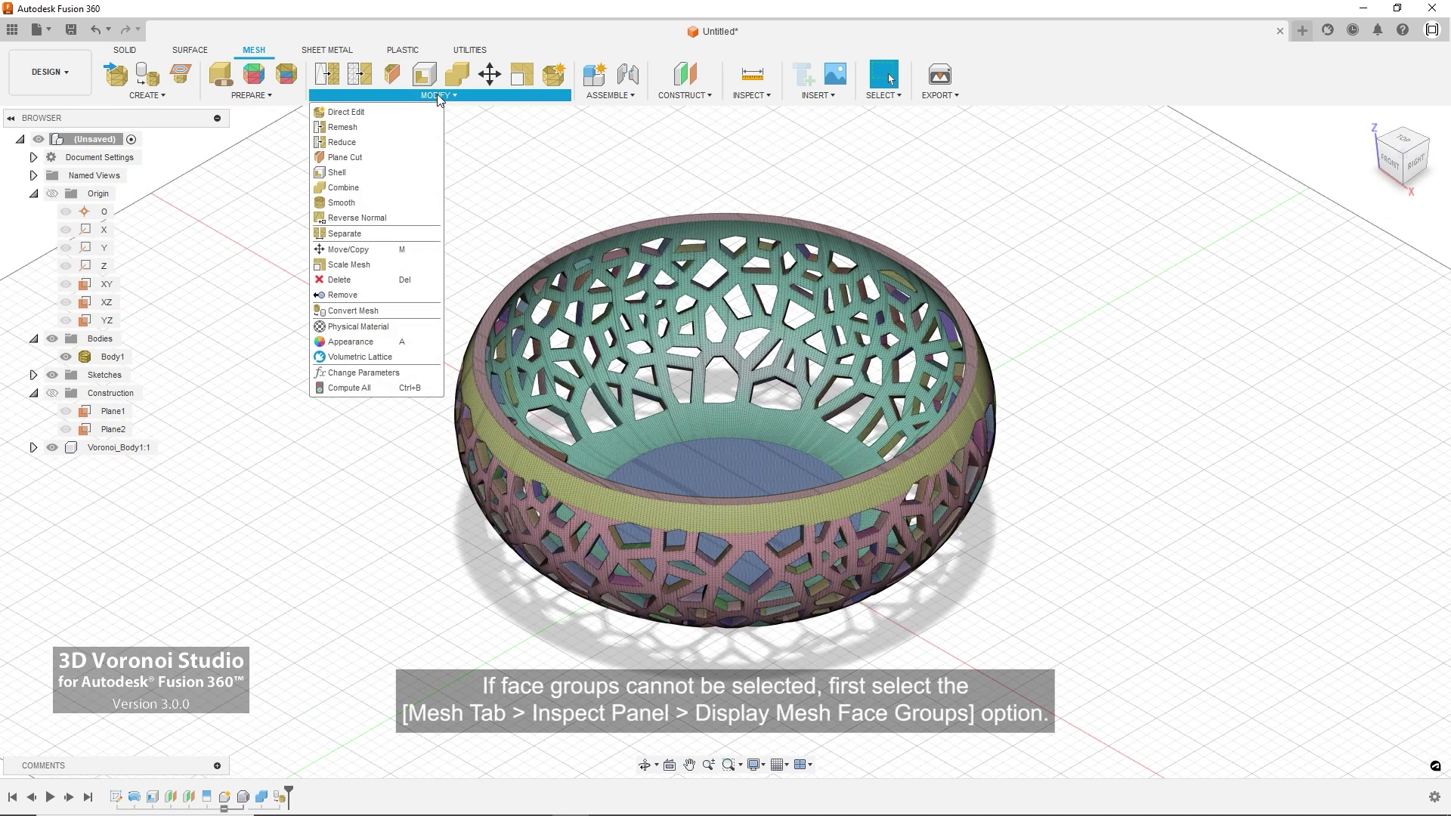
{"action": "left_click", "coordinate": [363, 202]}
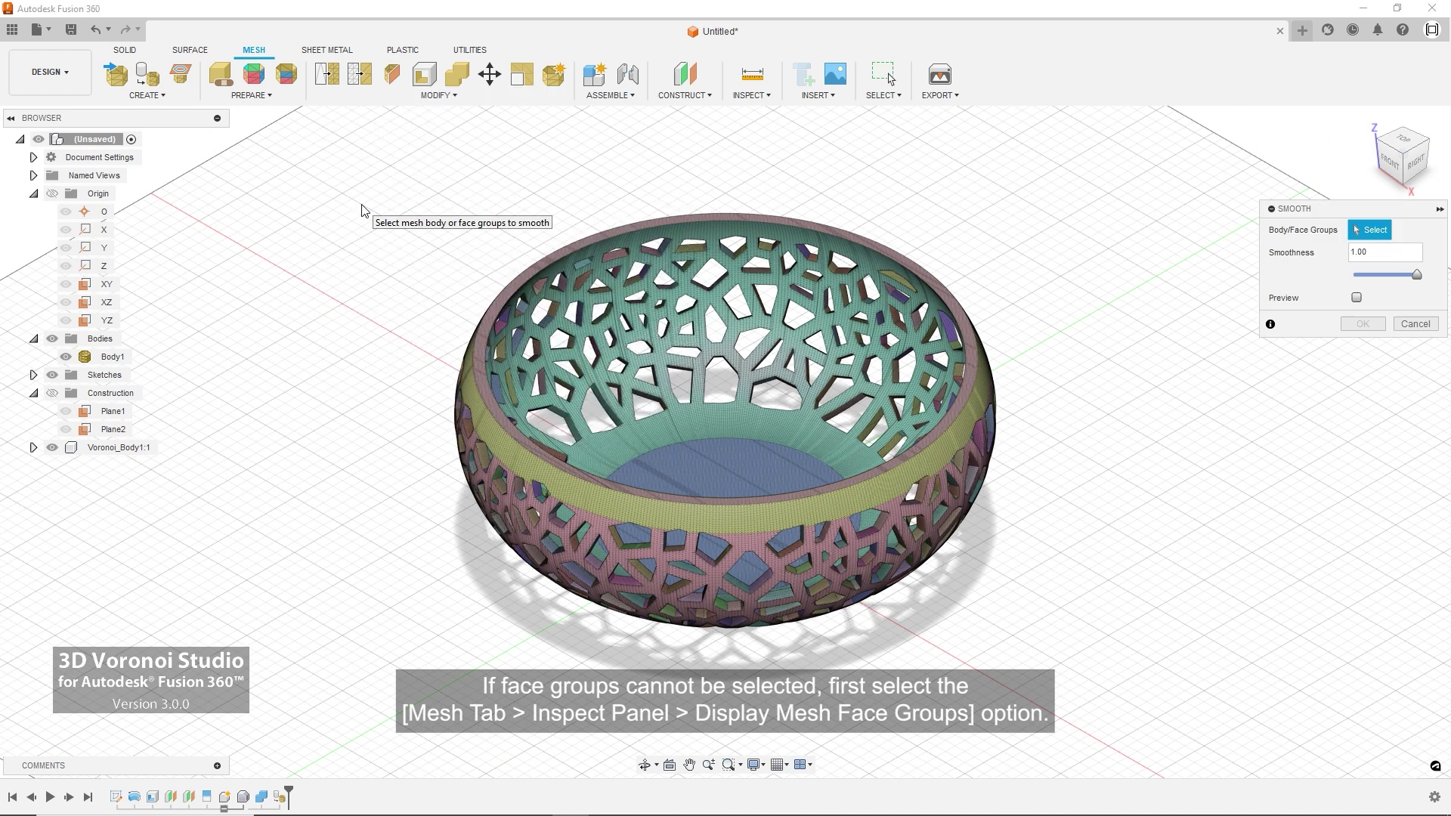
{"action": "left_click_drag", "start_coordinate": [372, 167], "coordinate": [1027, 659]}
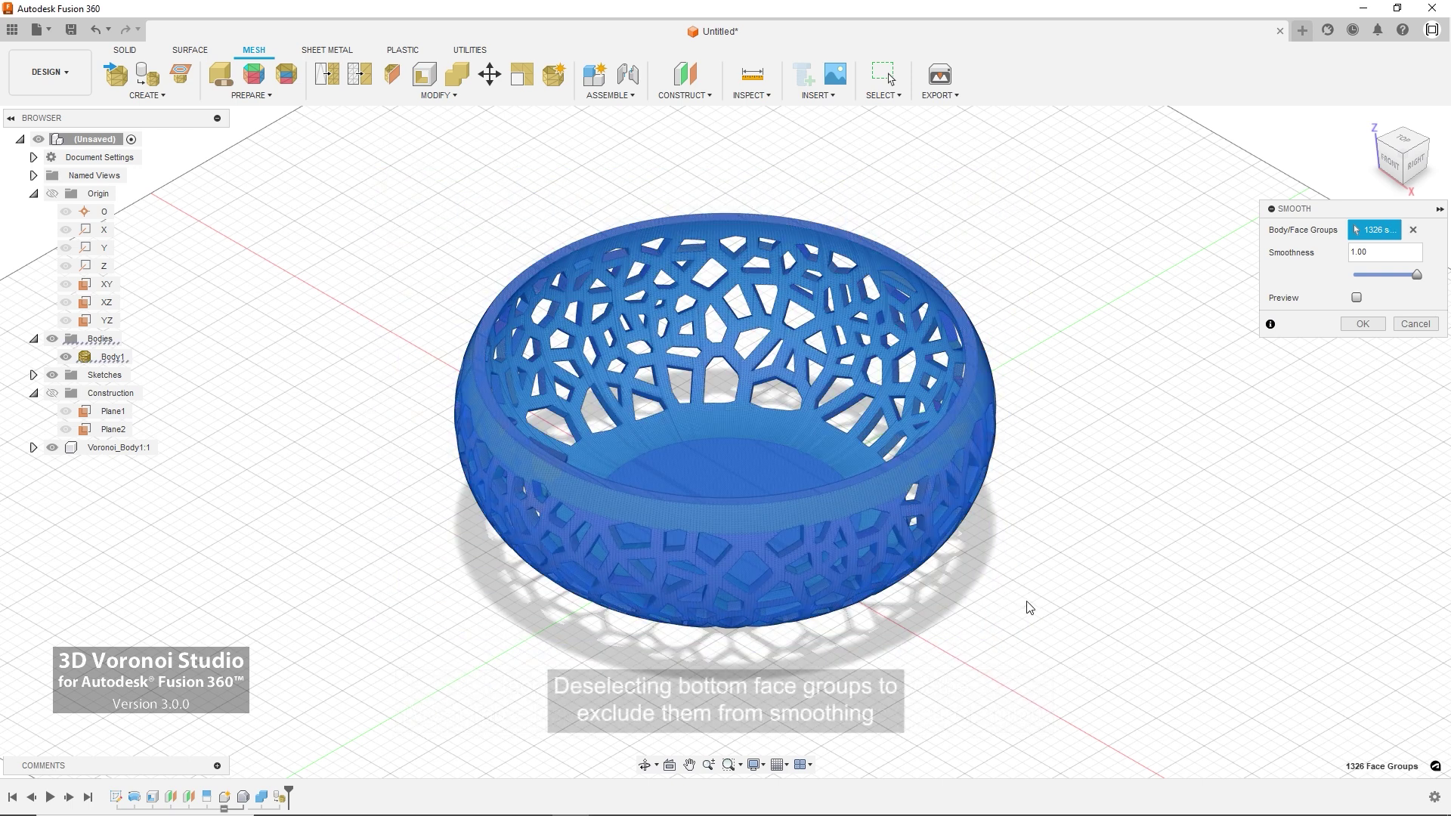
{"action": "left_click", "coordinate": [761, 472]}
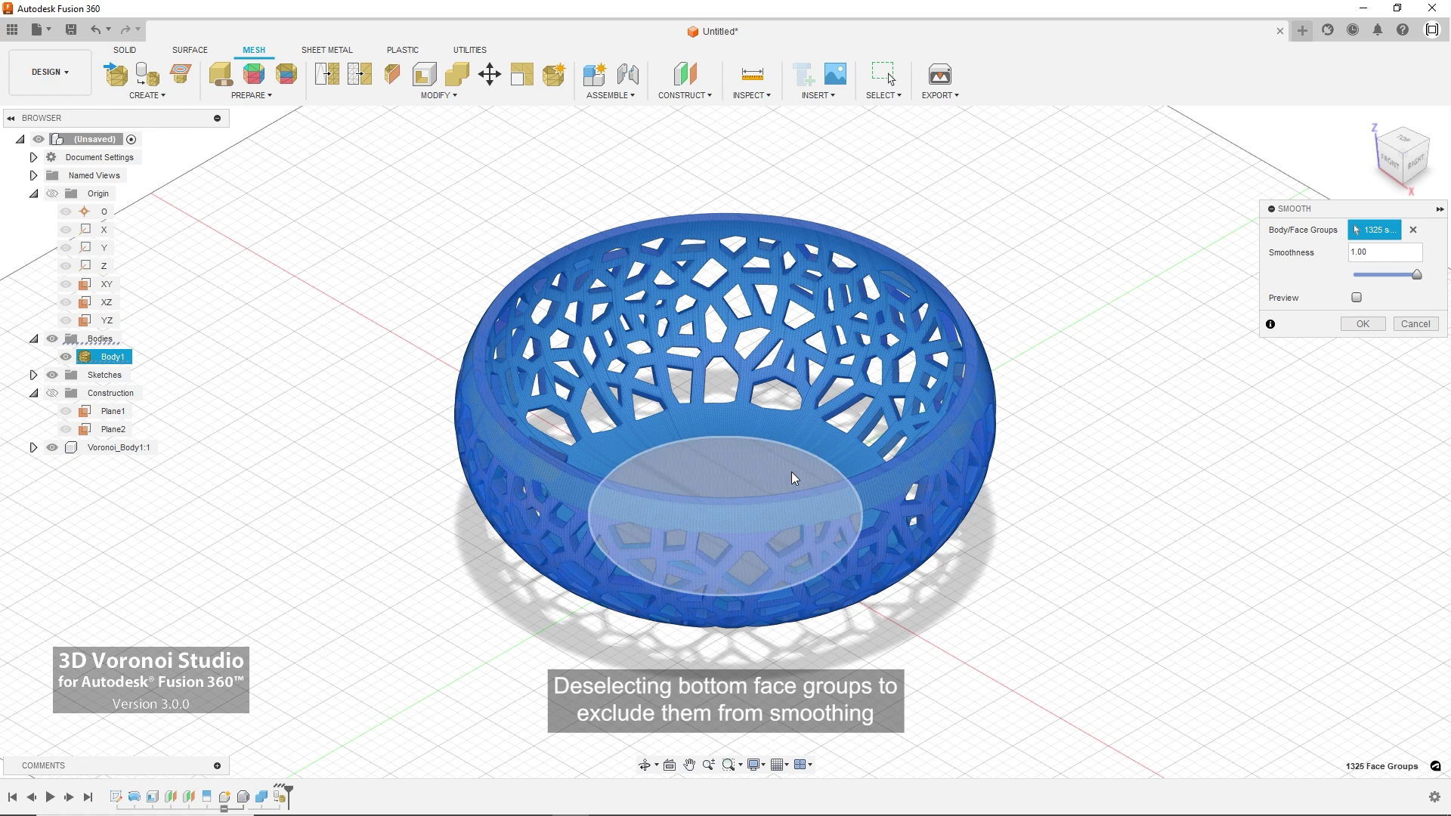
{"action": "mouse_move", "coordinate": [1062, 551]}
{"action": "middle_mouse_down", "text": "shift"}
{"action": "mouse_move", "coordinate": [1058, 454]}
{"action": "mouse_move", "coordinate": [1004, 463]}
{"action": "middle_mouse_up", "text": "shift"}
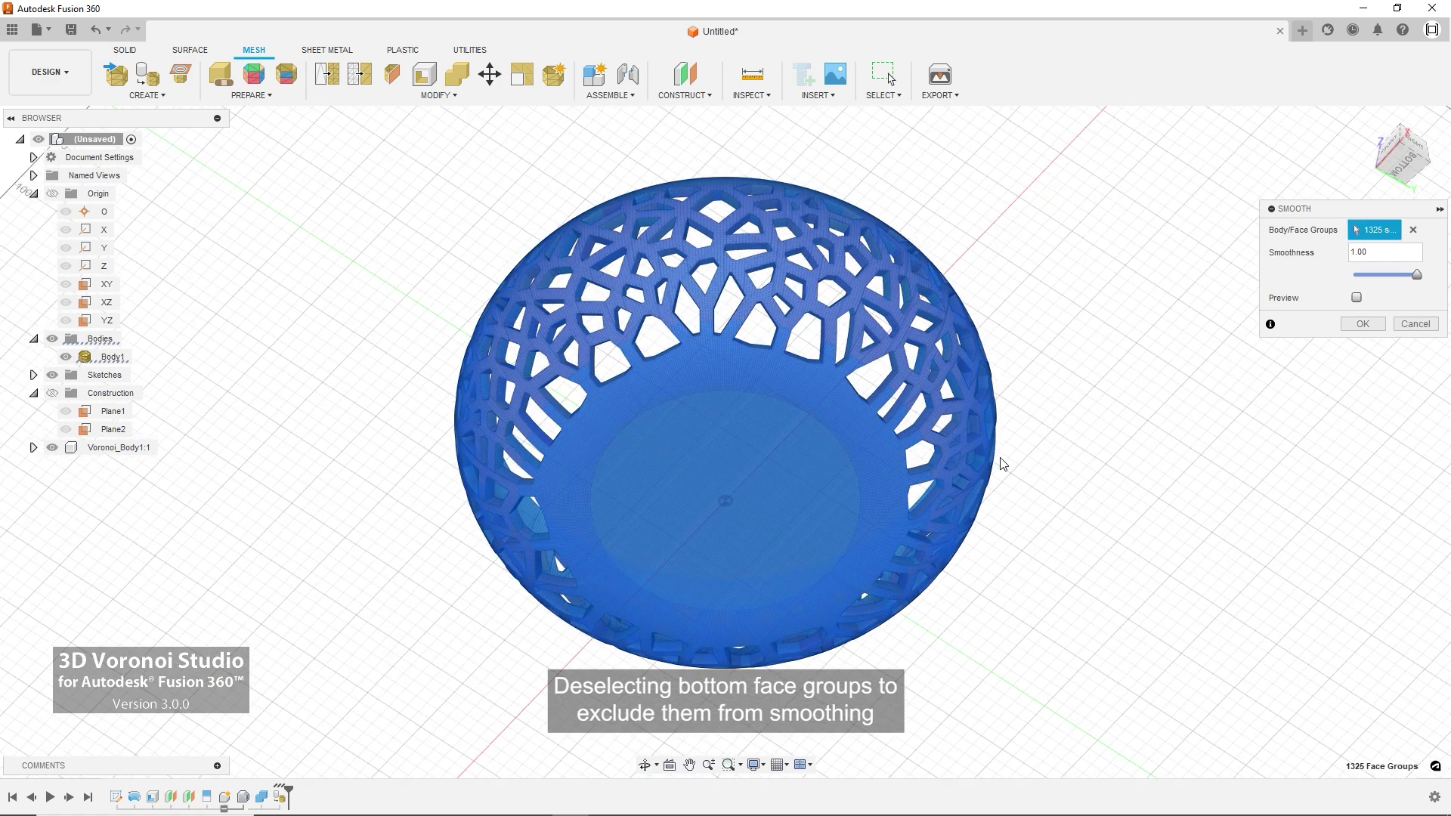
{"action": "left_click", "coordinate": [780, 452]}
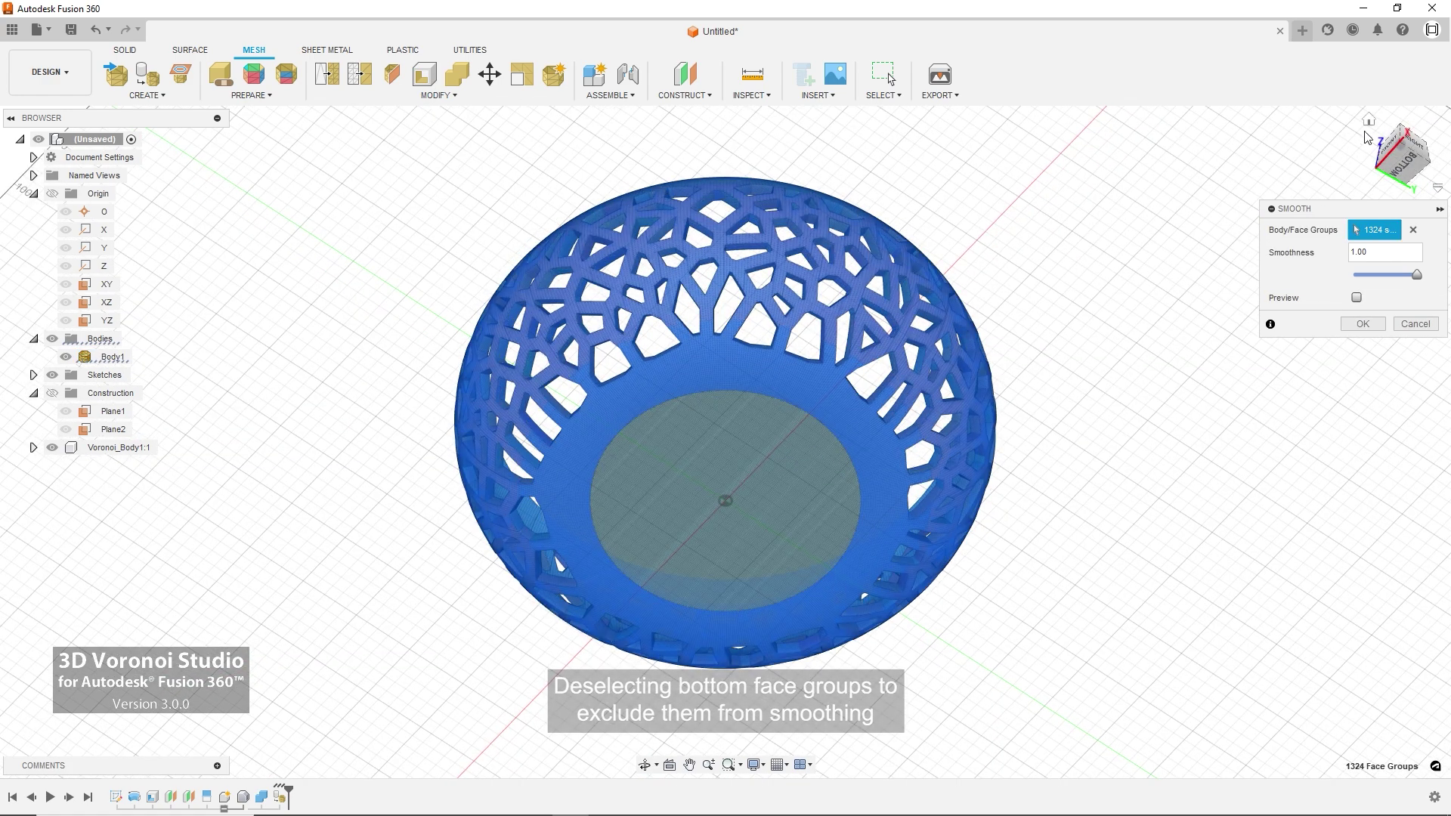
{"action": "left_click", "coordinate": [1369, 123]}
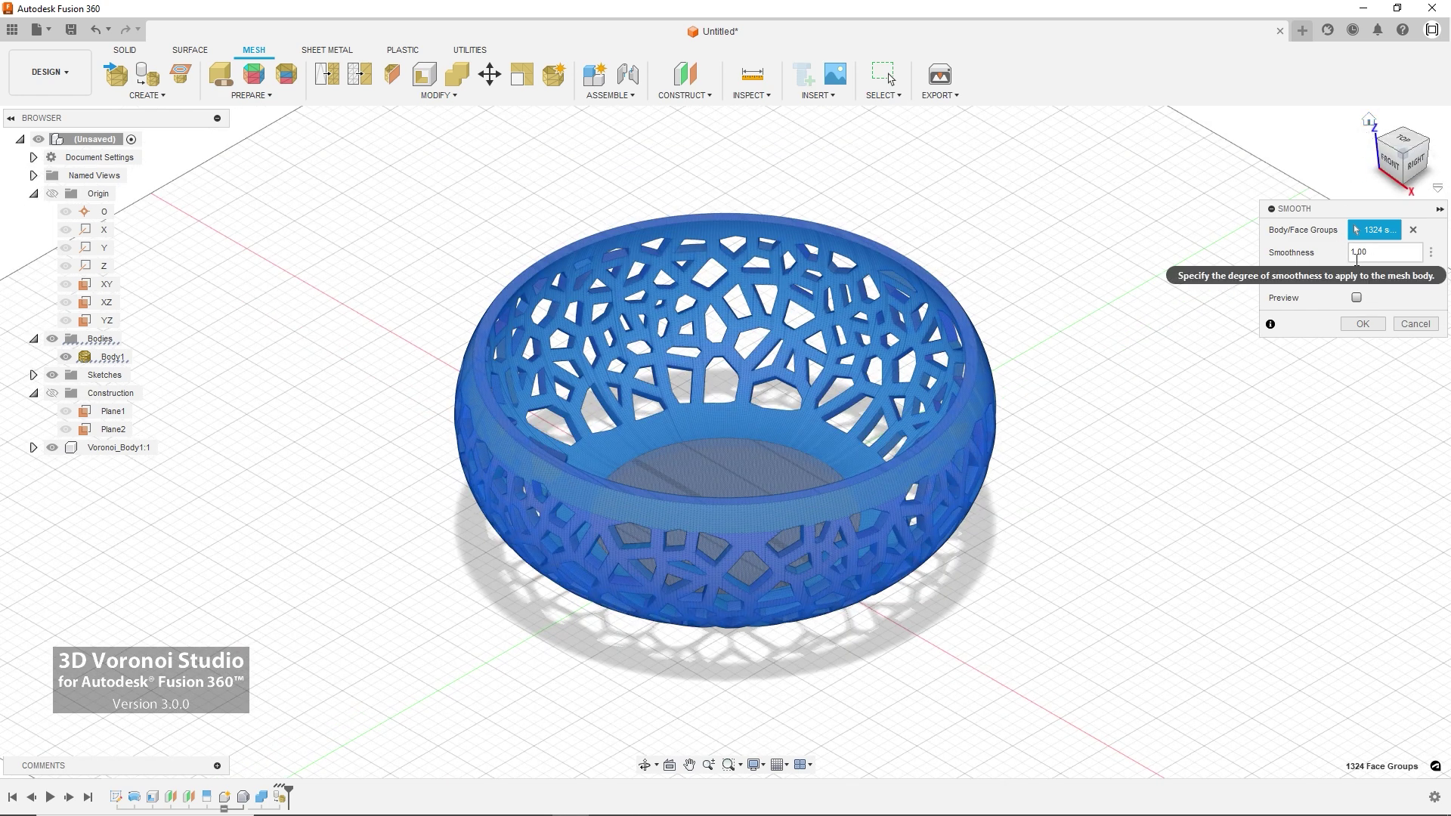
{"action": "left_click", "coordinate": [1361, 324]}
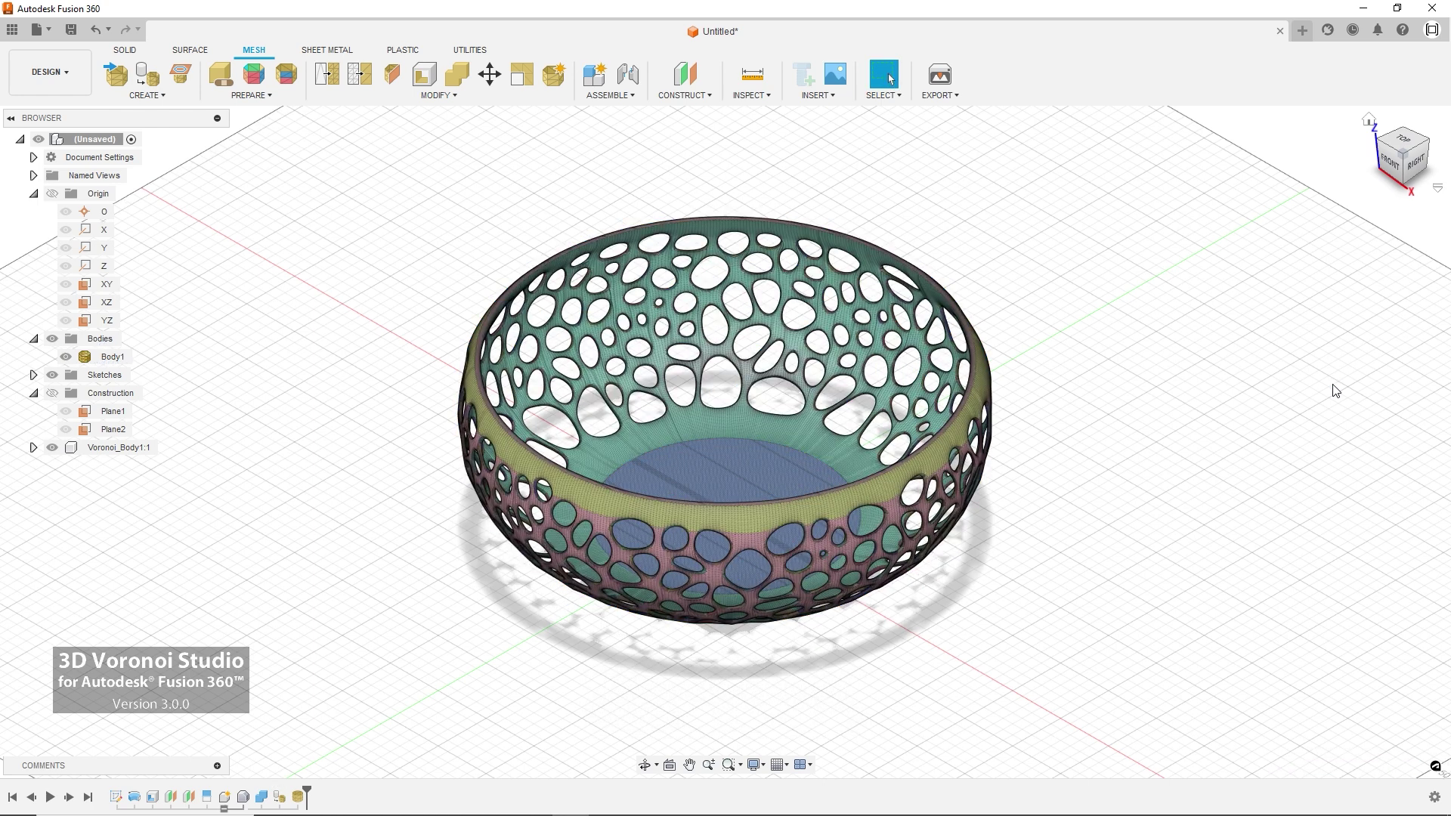
Step: Hide mesh face group colours and switch the visual style to Shaded
{"action": "left_click", "coordinate": [752, 95]}
{"action": "left_click", "coordinate": [791, 295]}
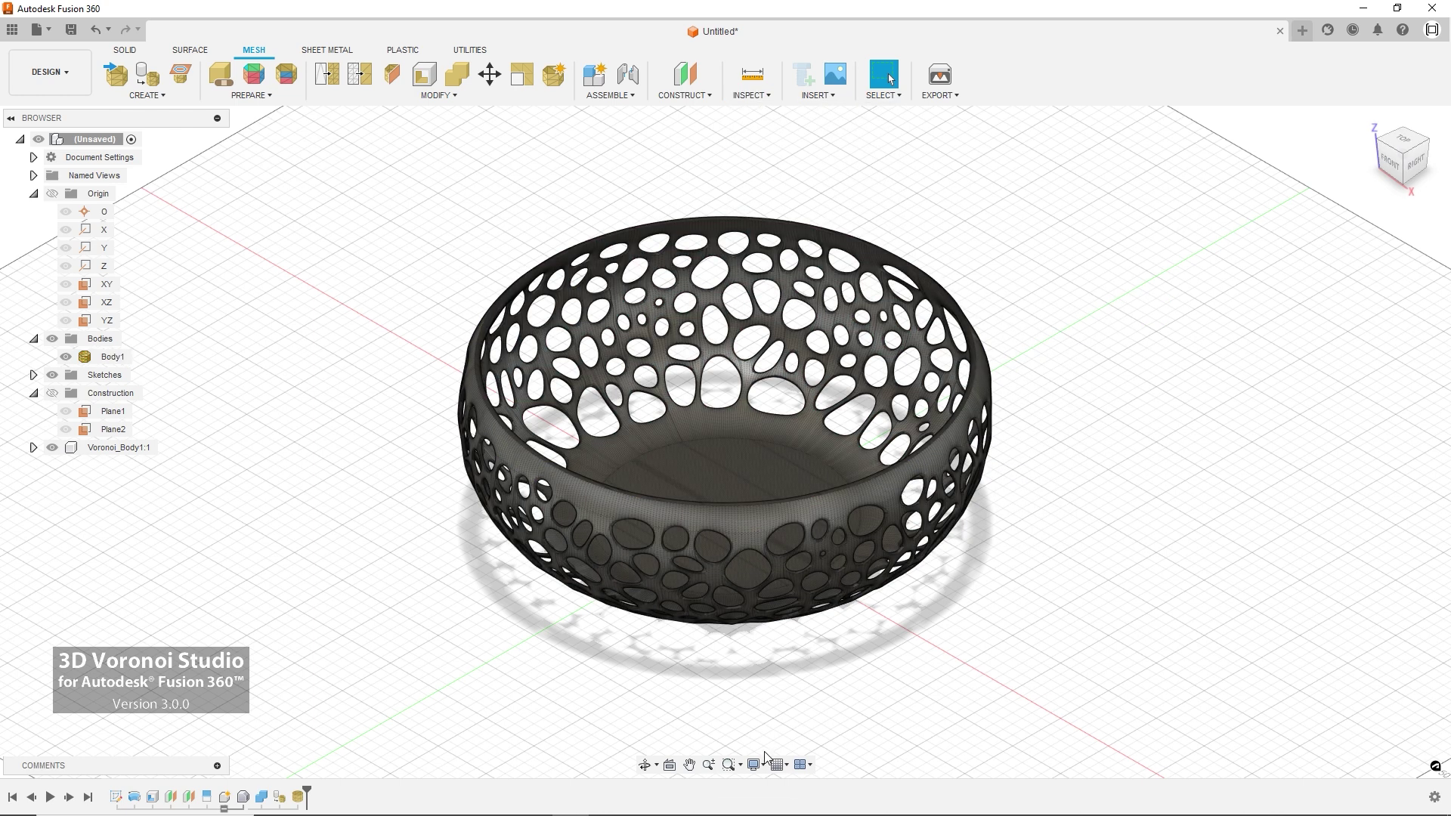
{"action": "left_click", "coordinate": [756, 765]}
{"action": "mouse_move", "coordinate": [786, 654]}
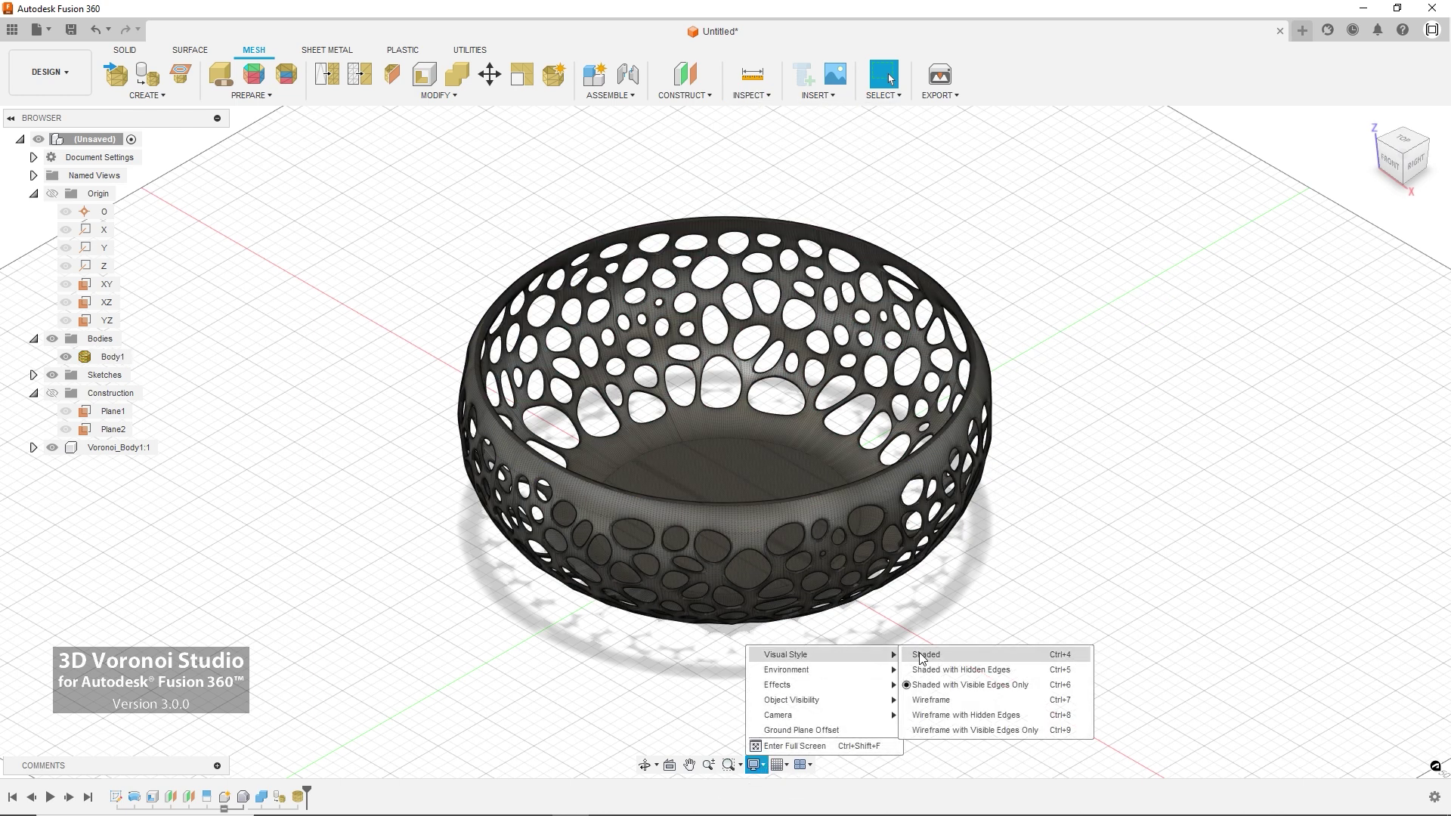
{"action": "left_click", "coordinate": [931, 656]}
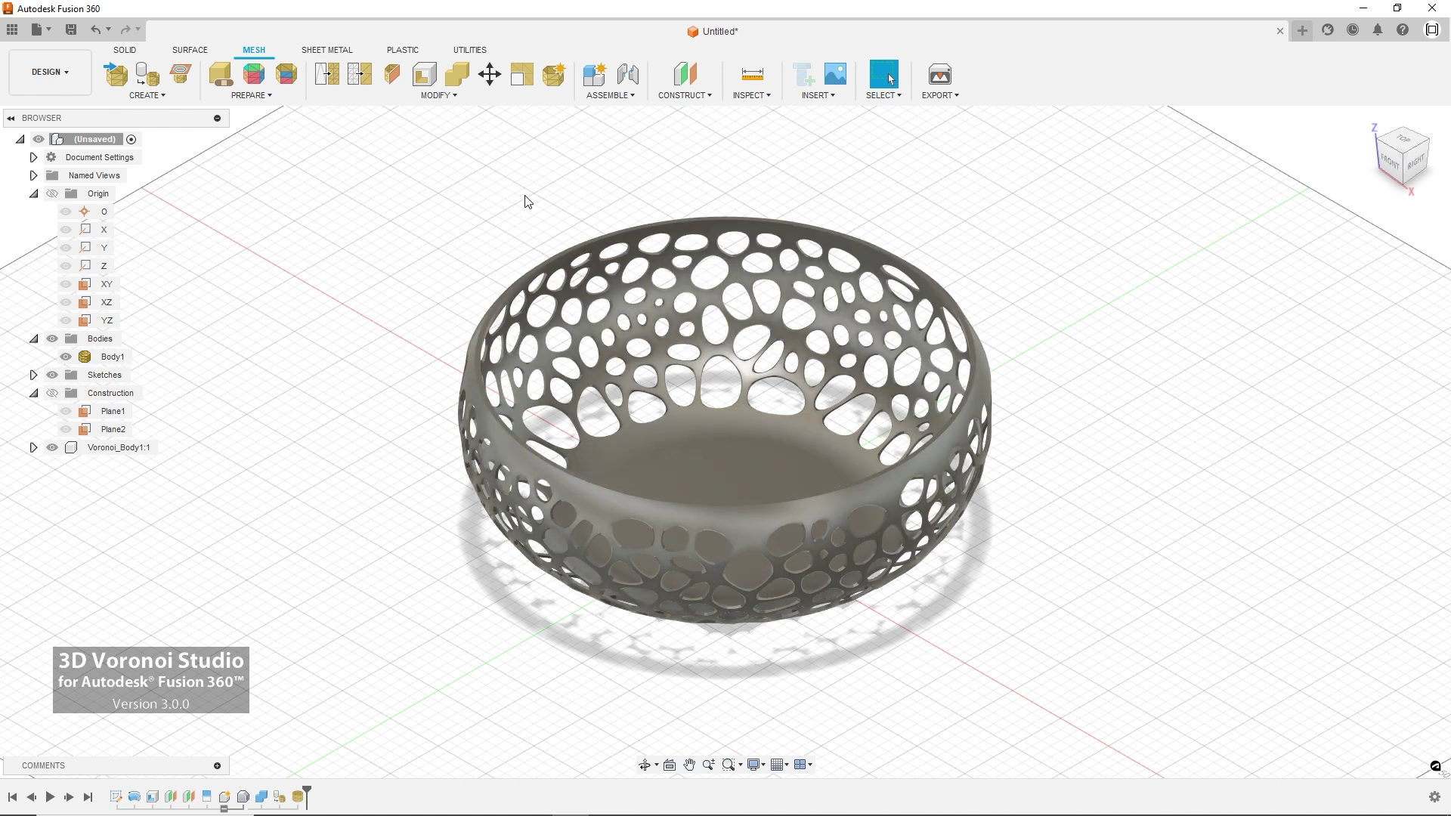
Step: Apply the Ceramic 'Porcelain, glazed' physical material to the bowl
{"action": "left_click", "coordinate": [449, 98]}
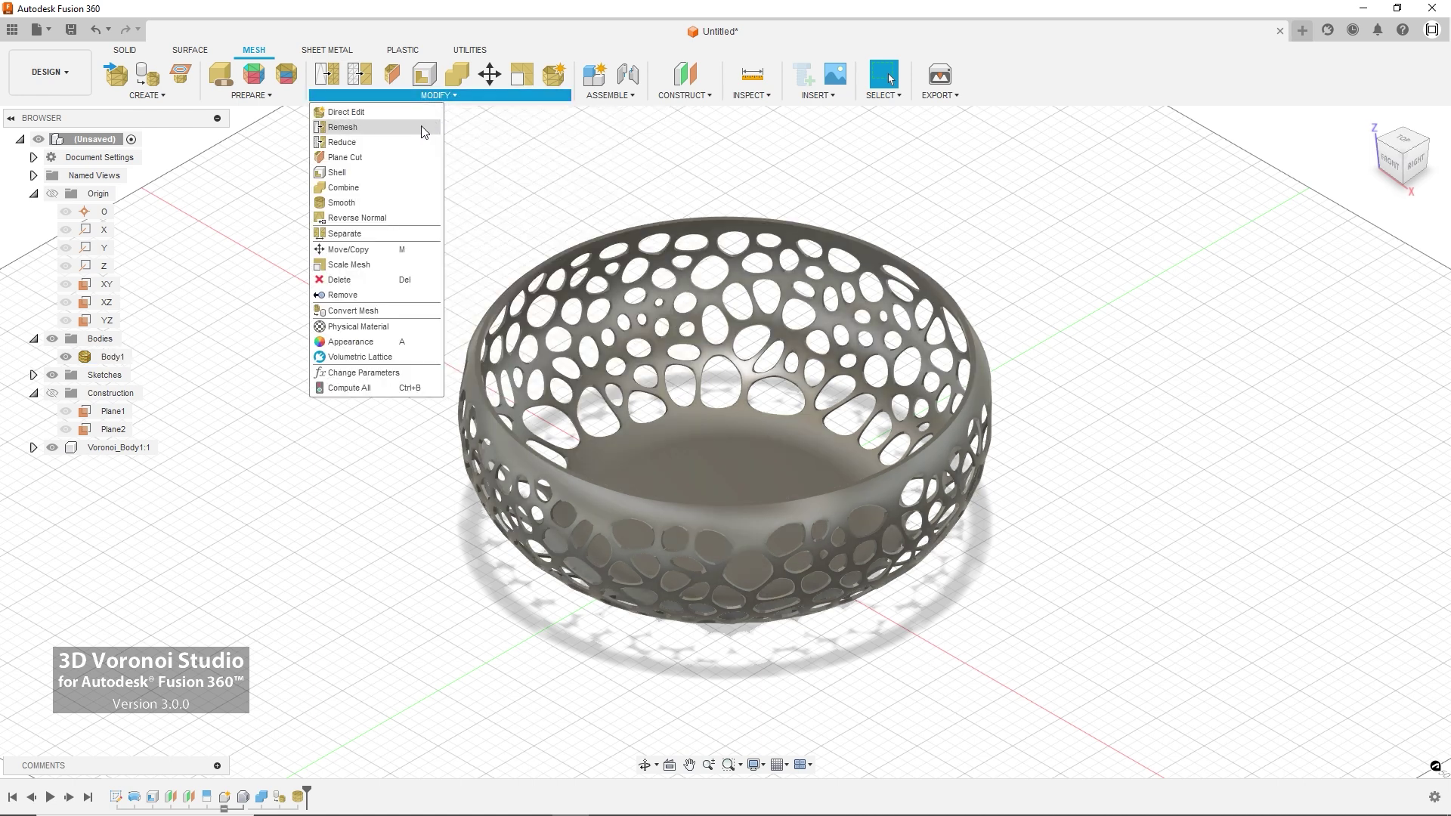
{"action": "left_click", "coordinate": [403, 331]}
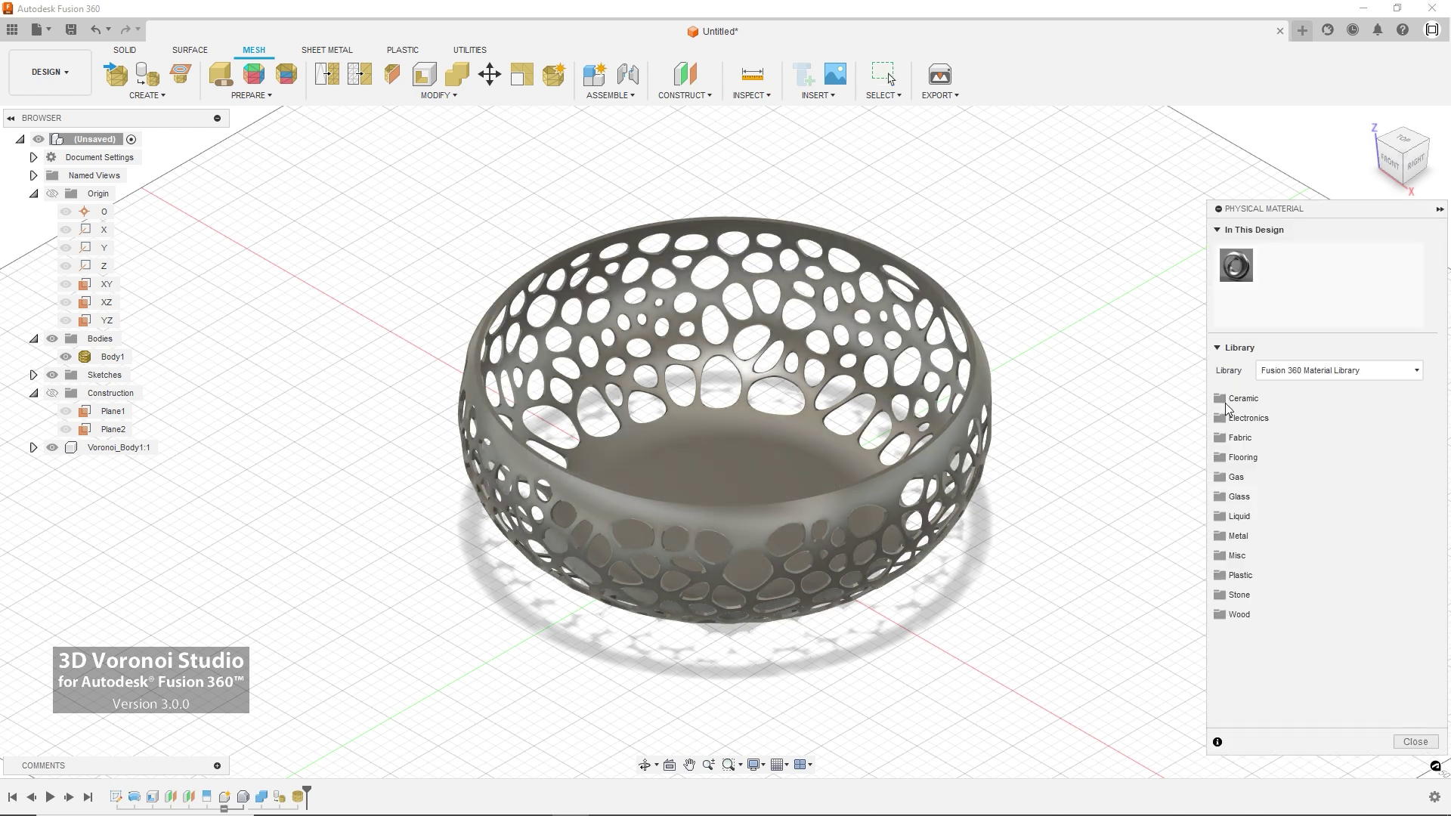
{"action": "left_click", "coordinate": [1223, 400]}
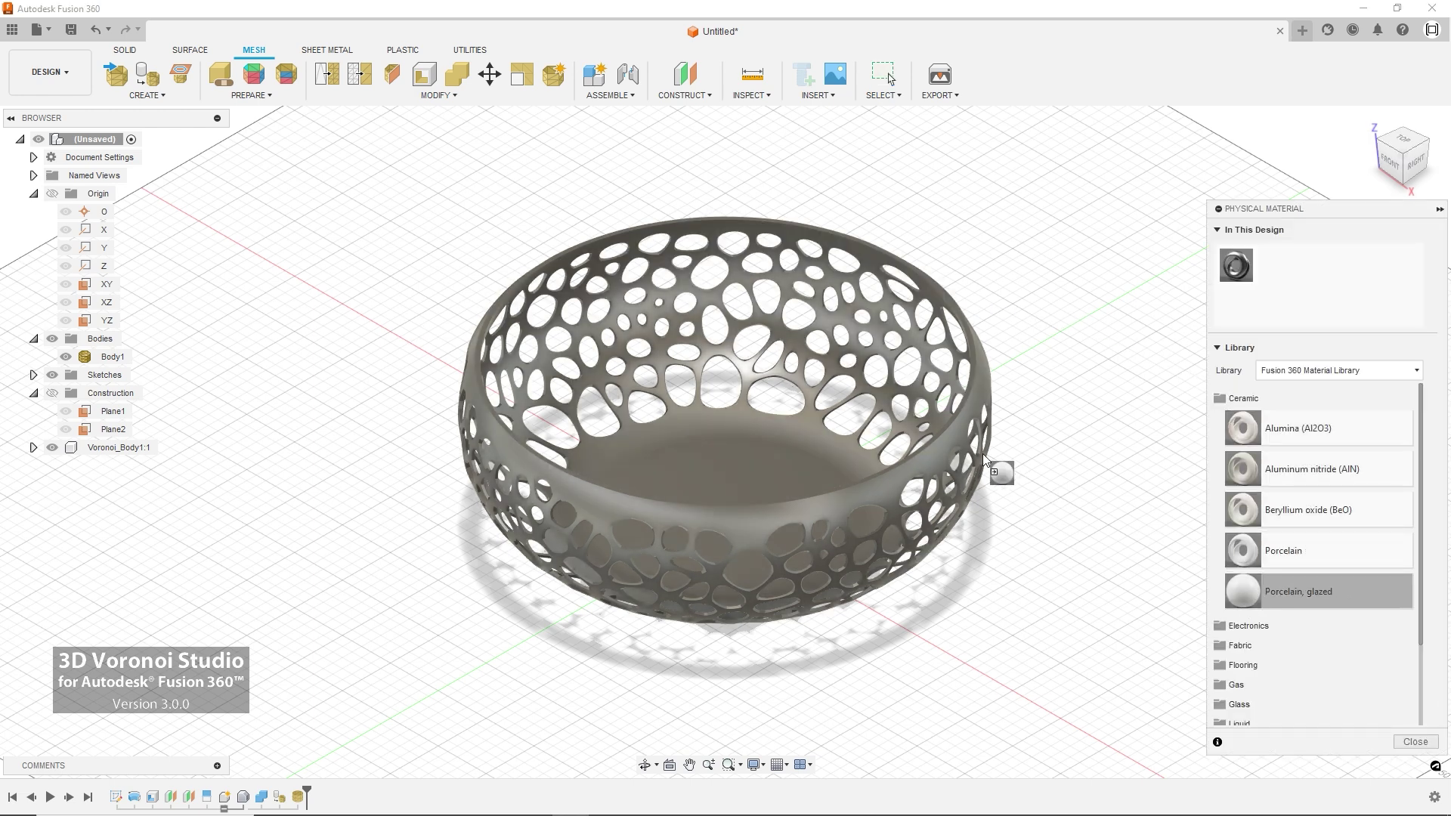
{"action": "left_click_drag", "start_coordinate": [982, 453], "coordinate": [960, 443]}
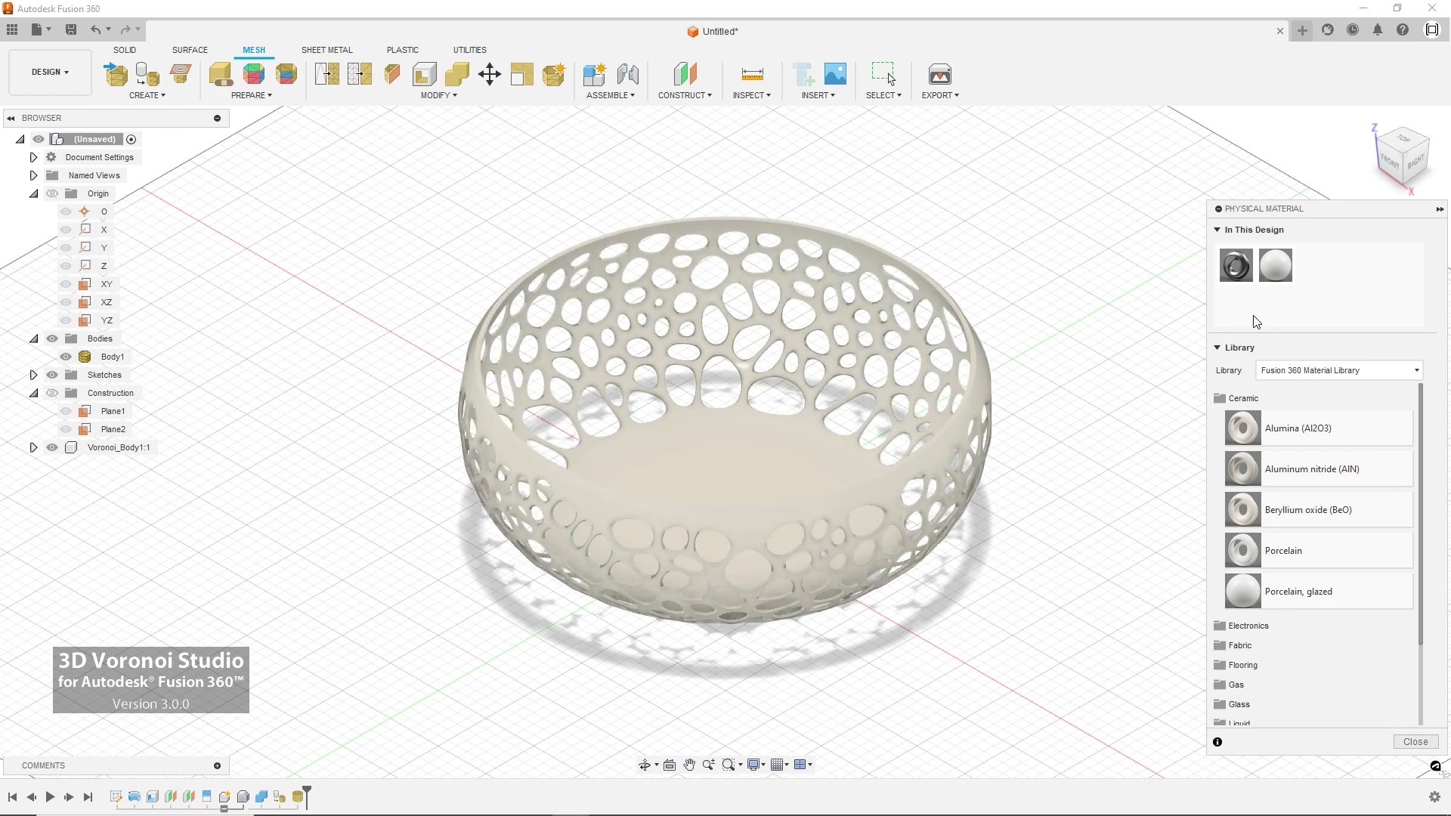
Step: Duplicate the glazed porcelain material and rename it 'Porcelain, glazed, purple'
{"action": "right_click", "coordinate": [1277, 257]}
{"action": "left_click", "coordinate": [1311, 290]}
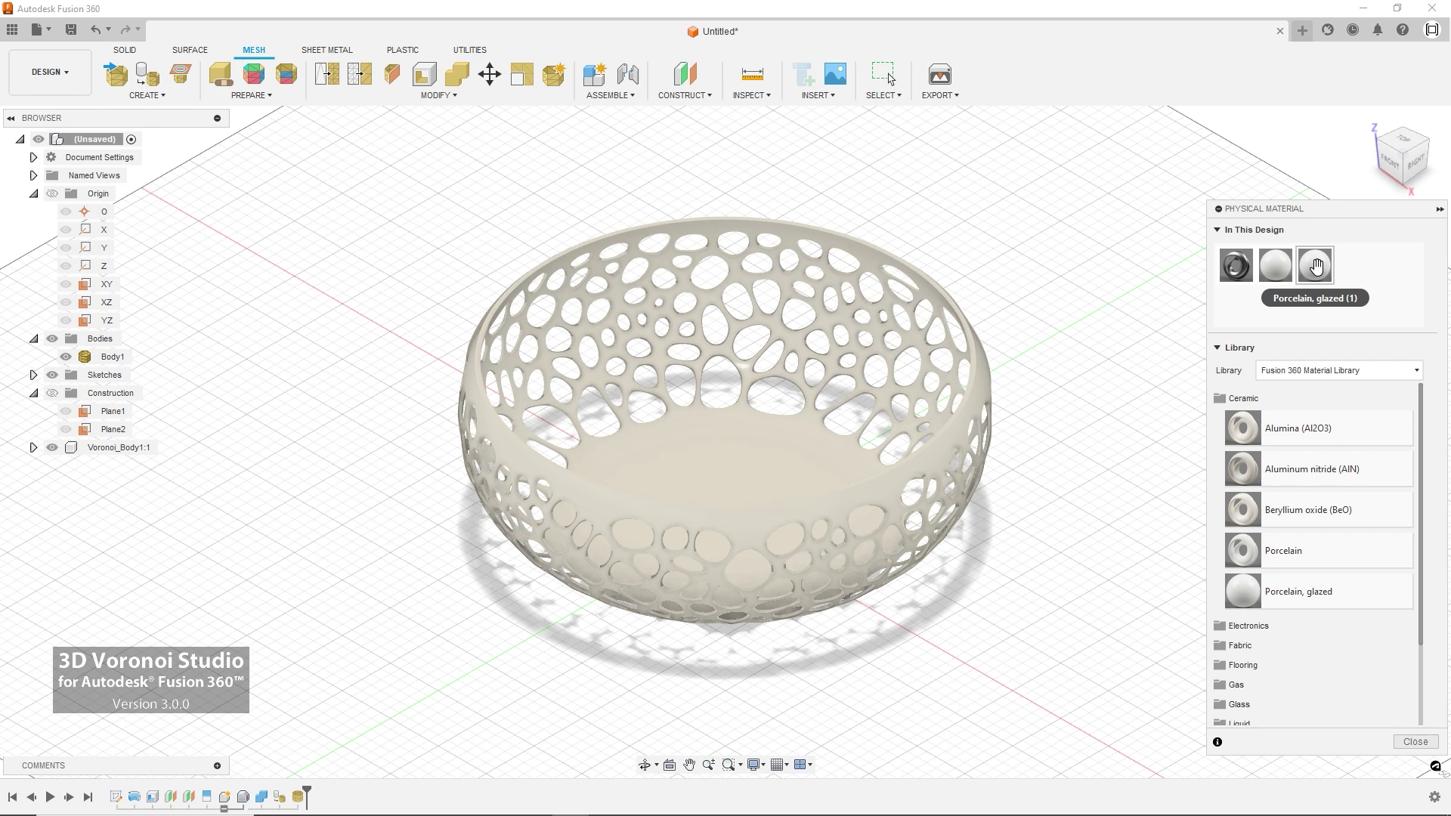
{"action": "double_click", "coordinate": [1315, 266]}
{"action": "left_click", "coordinate": [1139, 216]}
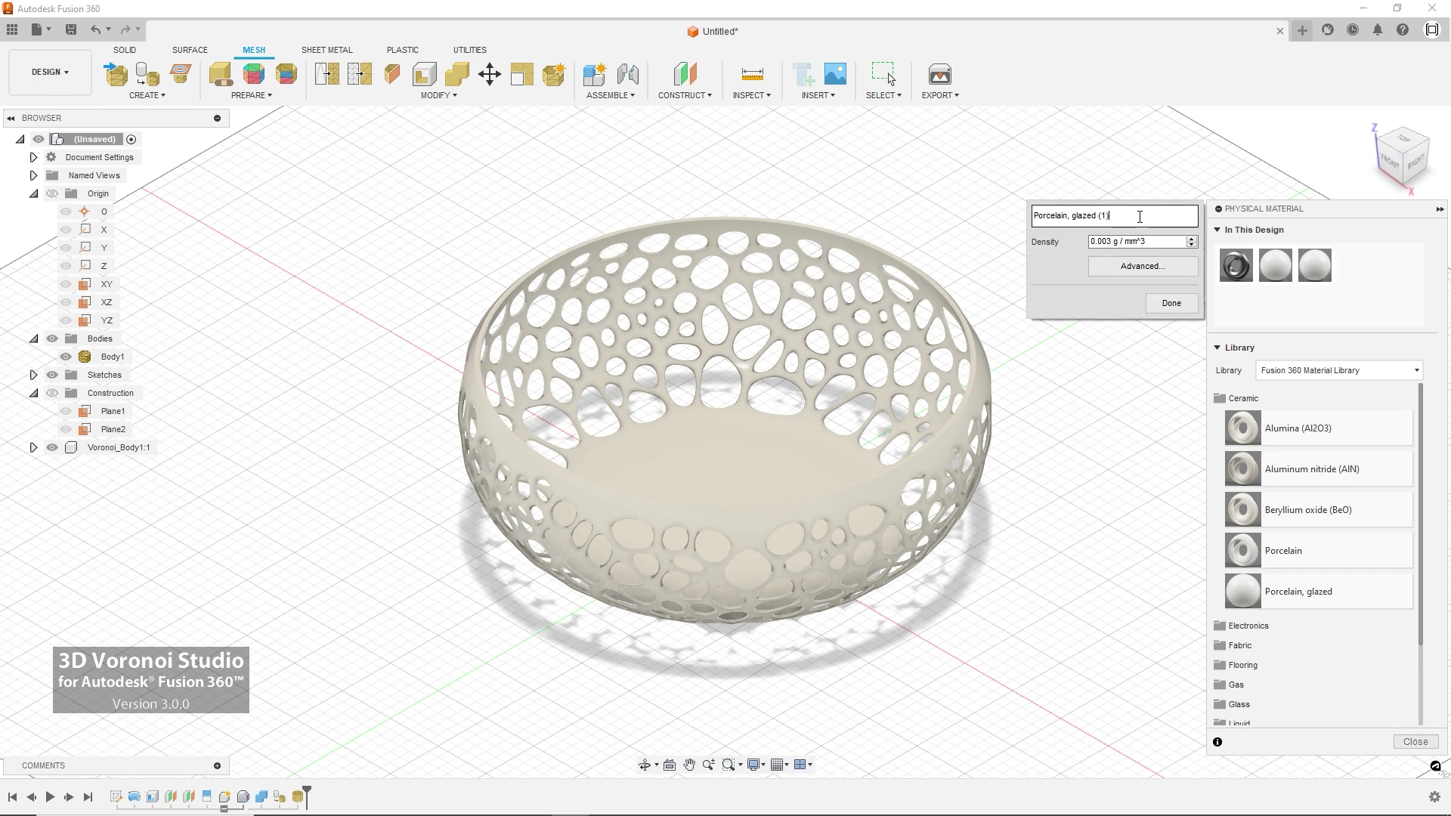
{"action": "type", "text": ","}
{"action": "left_click", "coordinate": [1141, 266]}
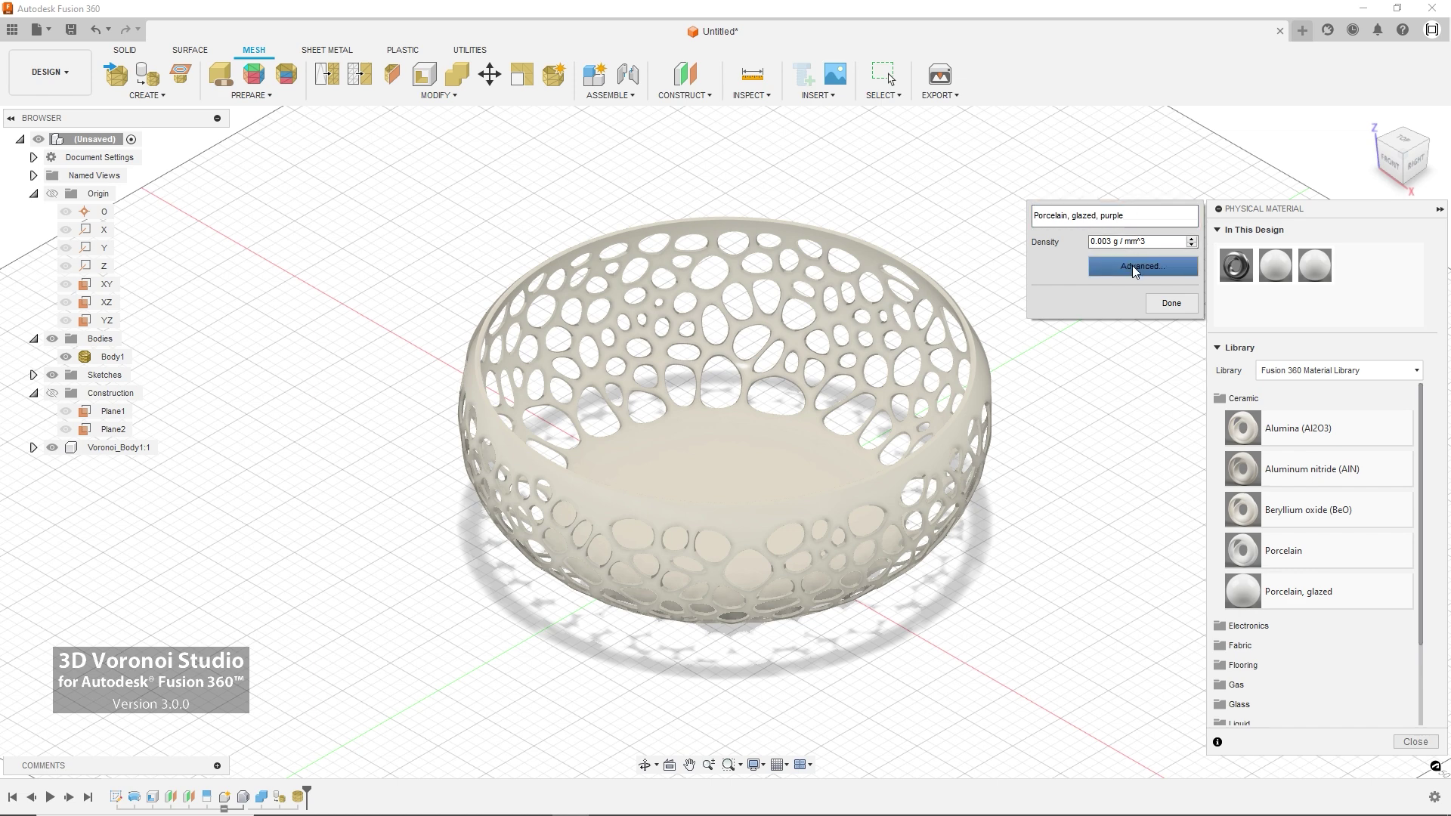
Step: Set the duplicated material's colour to RGB 160 0 180 and apply it to the bowl
{"action": "left_click", "coordinate": [883, 238]}
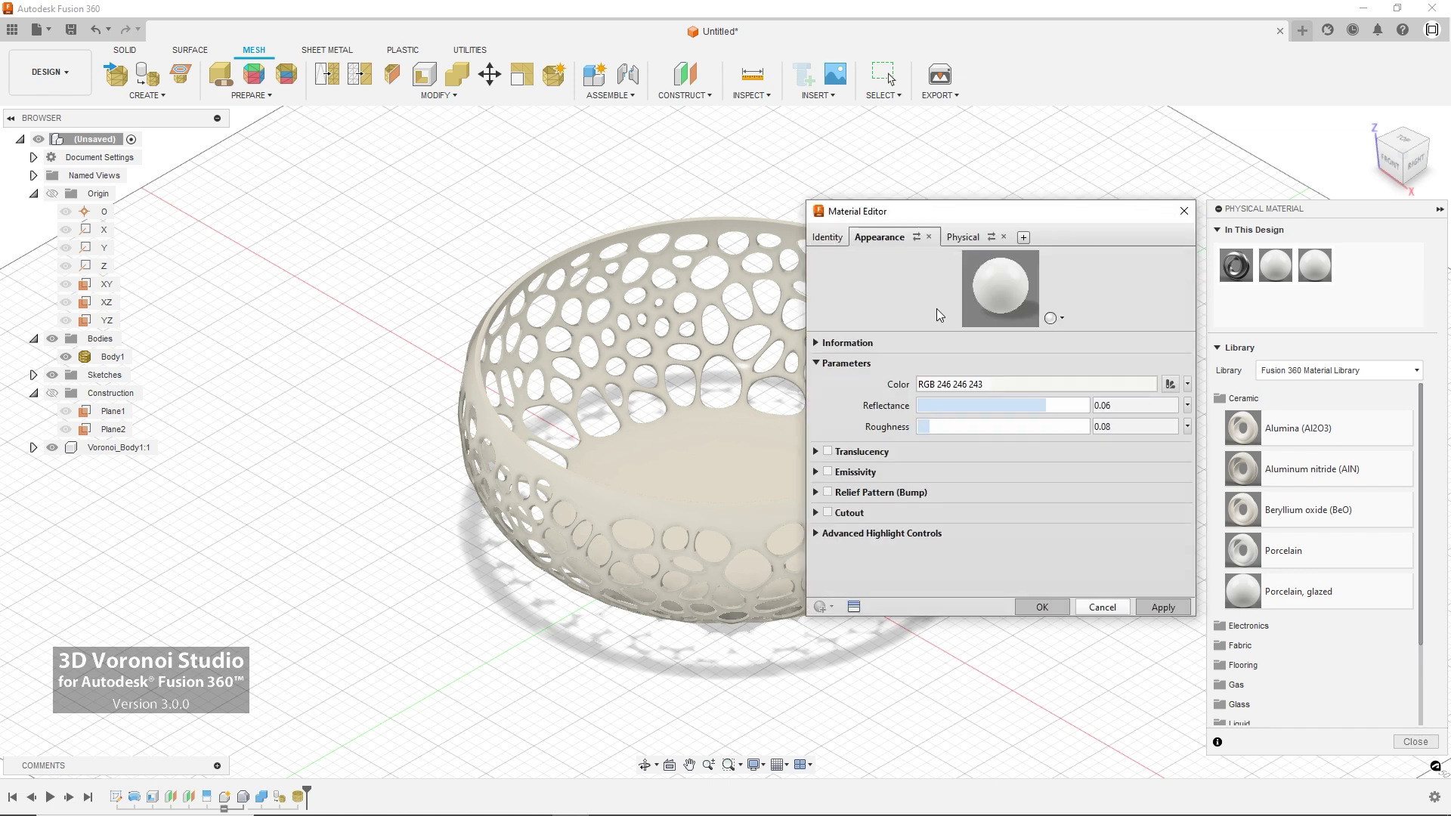
{"action": "left_click", "coordinate": [969, 383]}
{"action": "double_click", "coordinate": [1161, 462]}
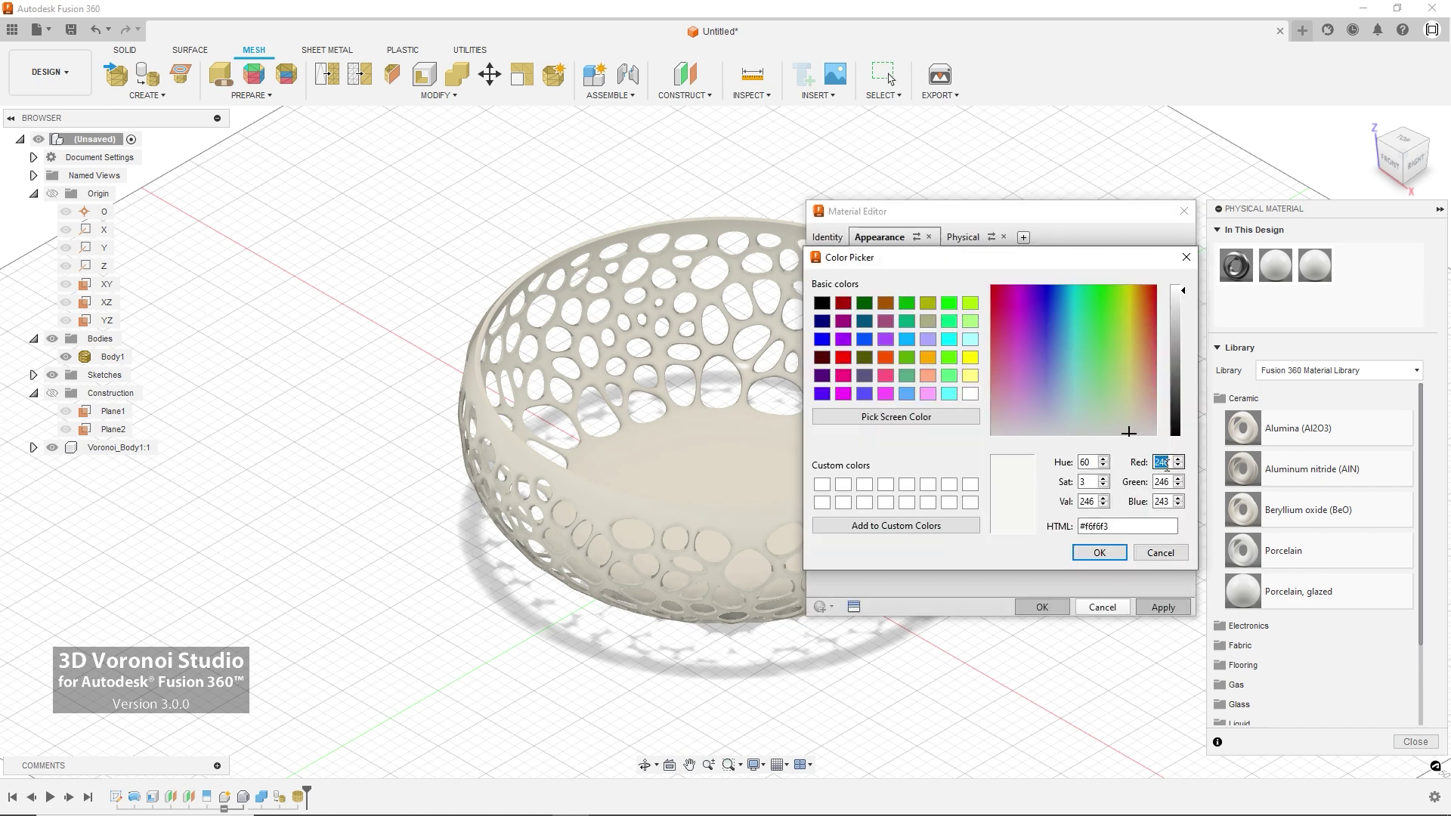
{"action": "type", "text": "160"}
{"action": "double_click", "coordinate": [1162, 481]}
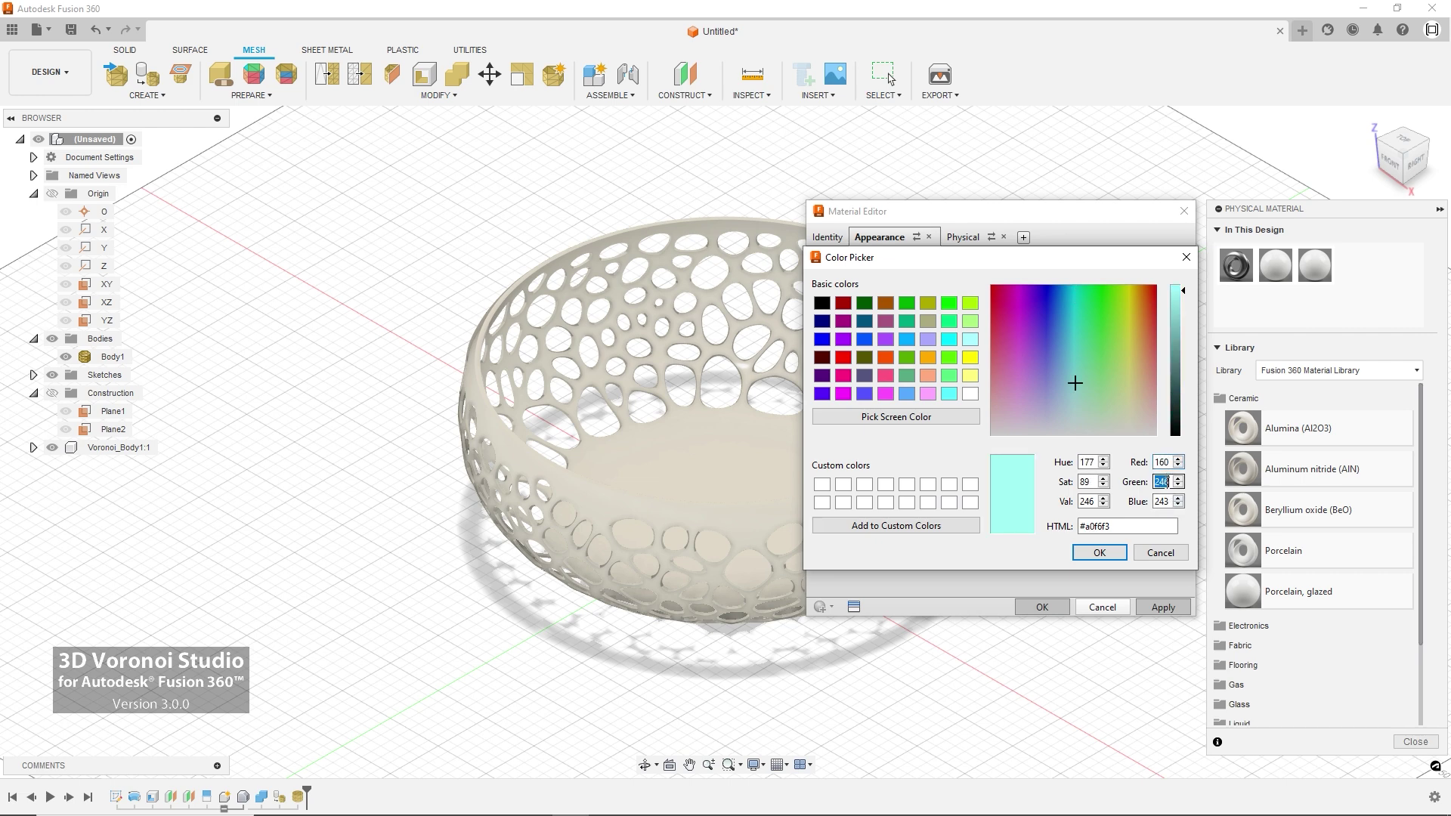
{"action": "type", "text": "0"}
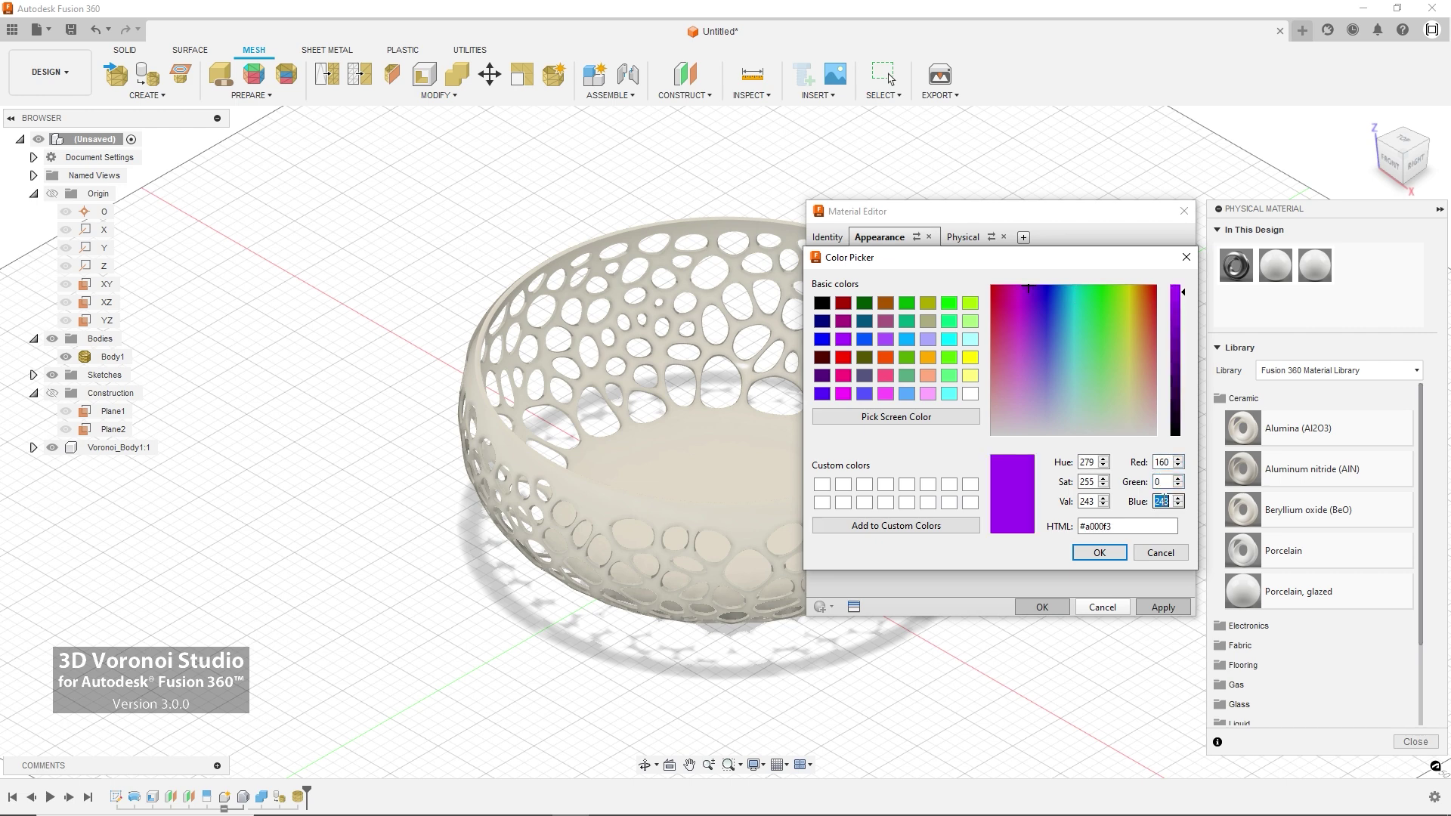
{"action": "type", "text": "180"}
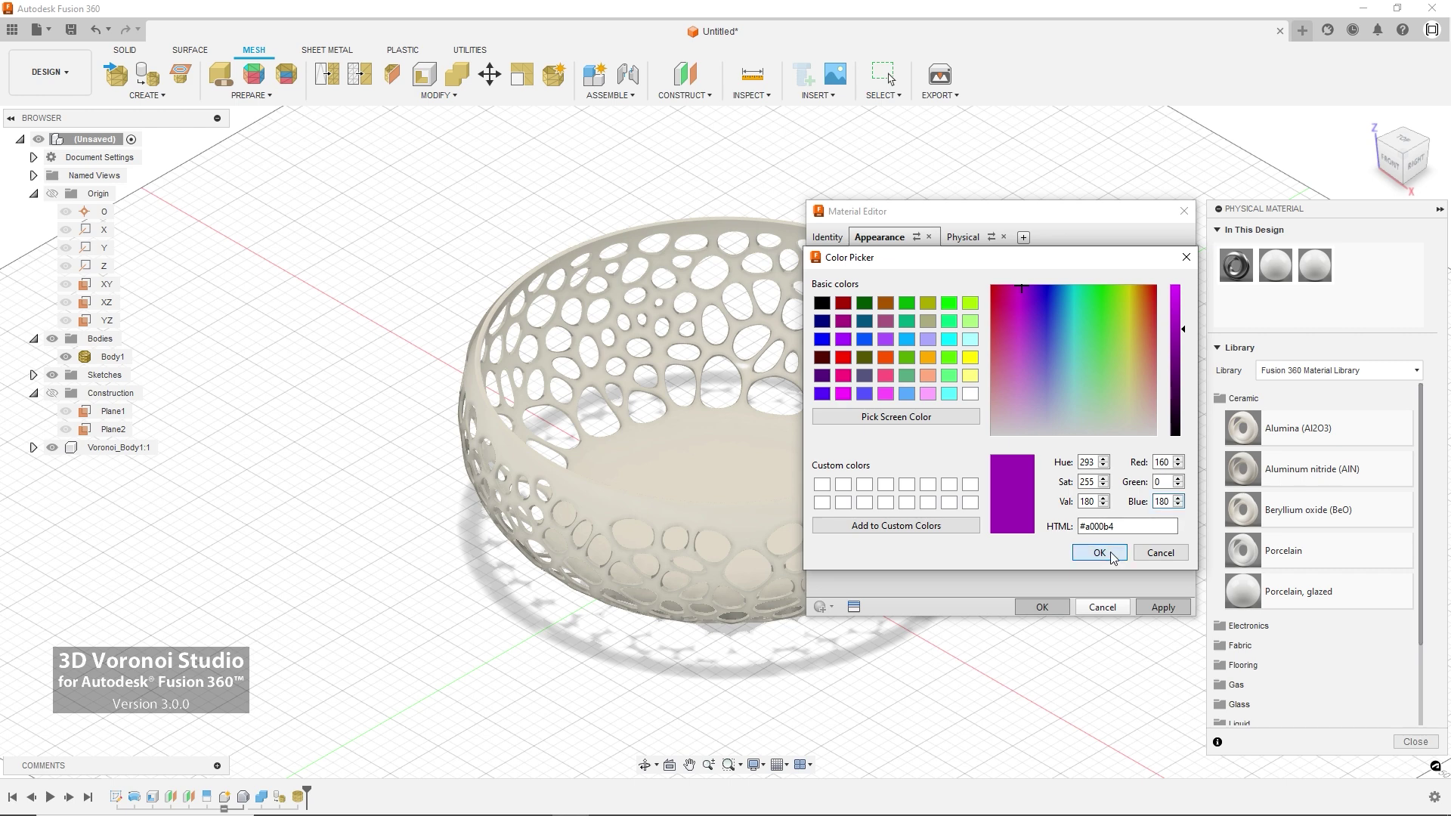
{"action": "left_click", "coordinate": [1099, 553]}
{"action": "left_click", "coordinate": [1163, 608]}
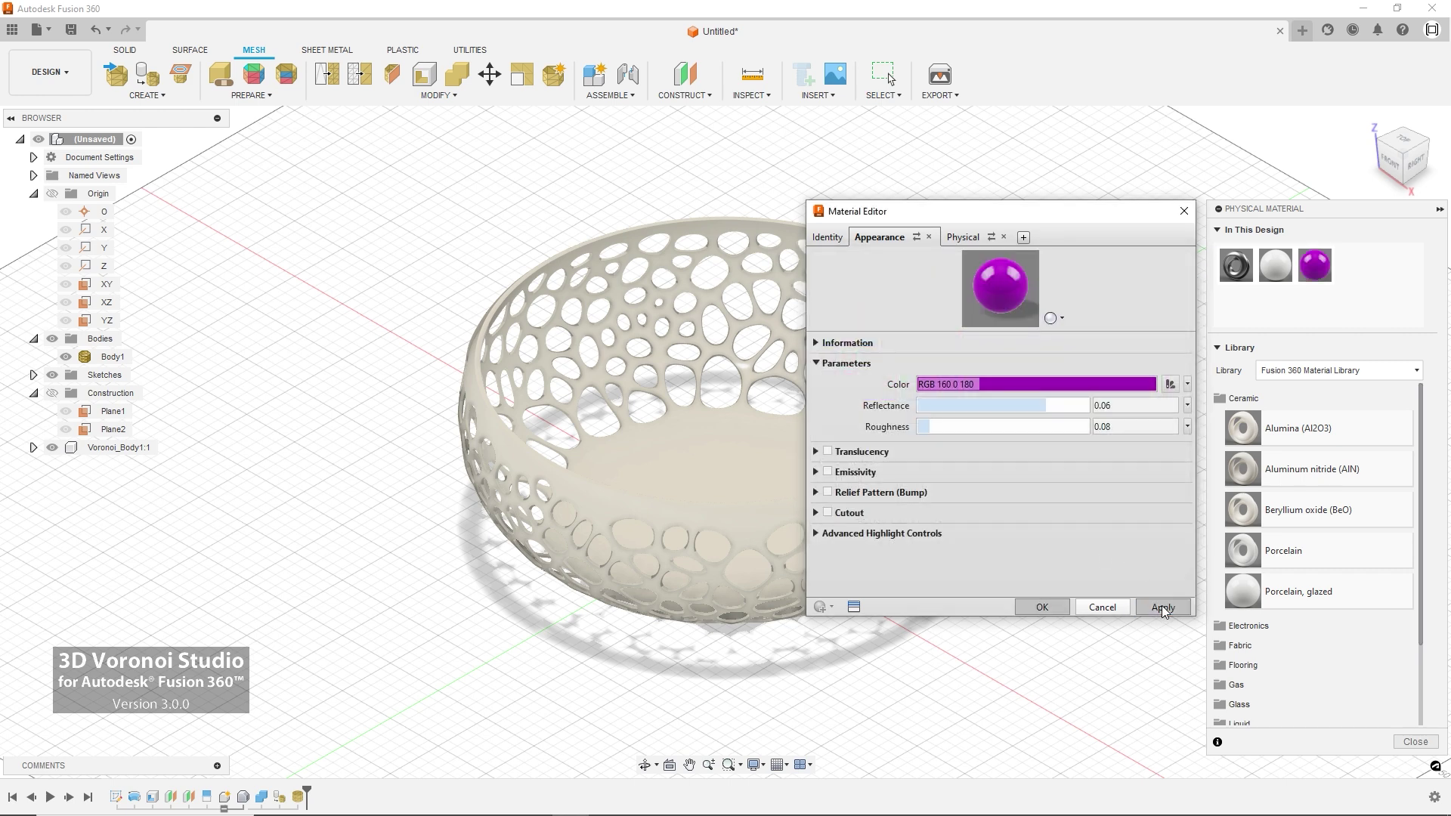
{"action": "left_click", "coordinate": [1101, 607]}
{"action": "mouse_move", "coordinate": [1314, 266]}
{"action": "left_mouse_down"}
{"action": "mouse_move", "coordinate": [1023, 362]}
{"action": "mouse_move", "coordinate": [932, 360]}
{"action": "left_mouse_up"}
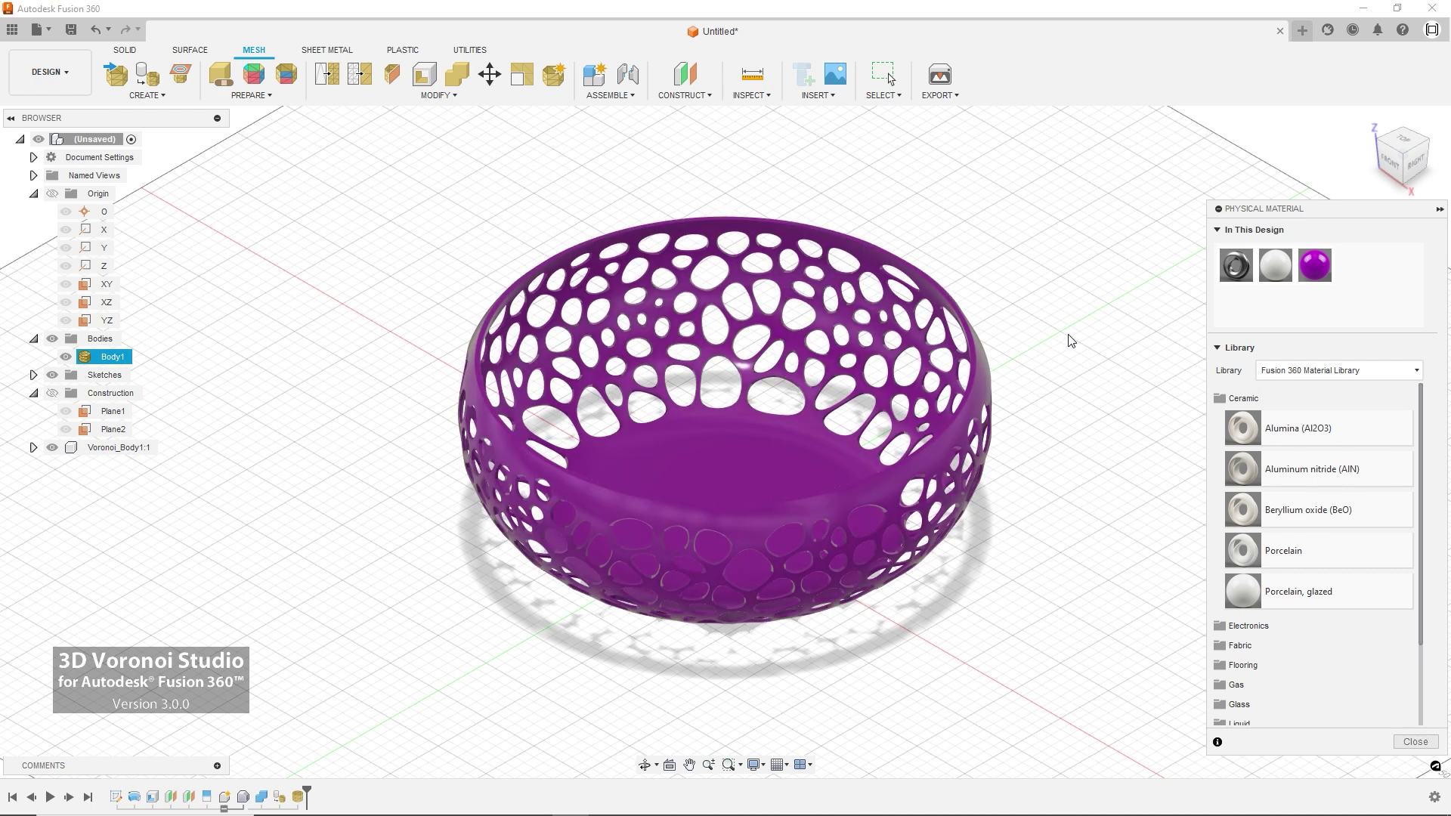
{"action": "left_click", "coordinate": [1440, 209]}
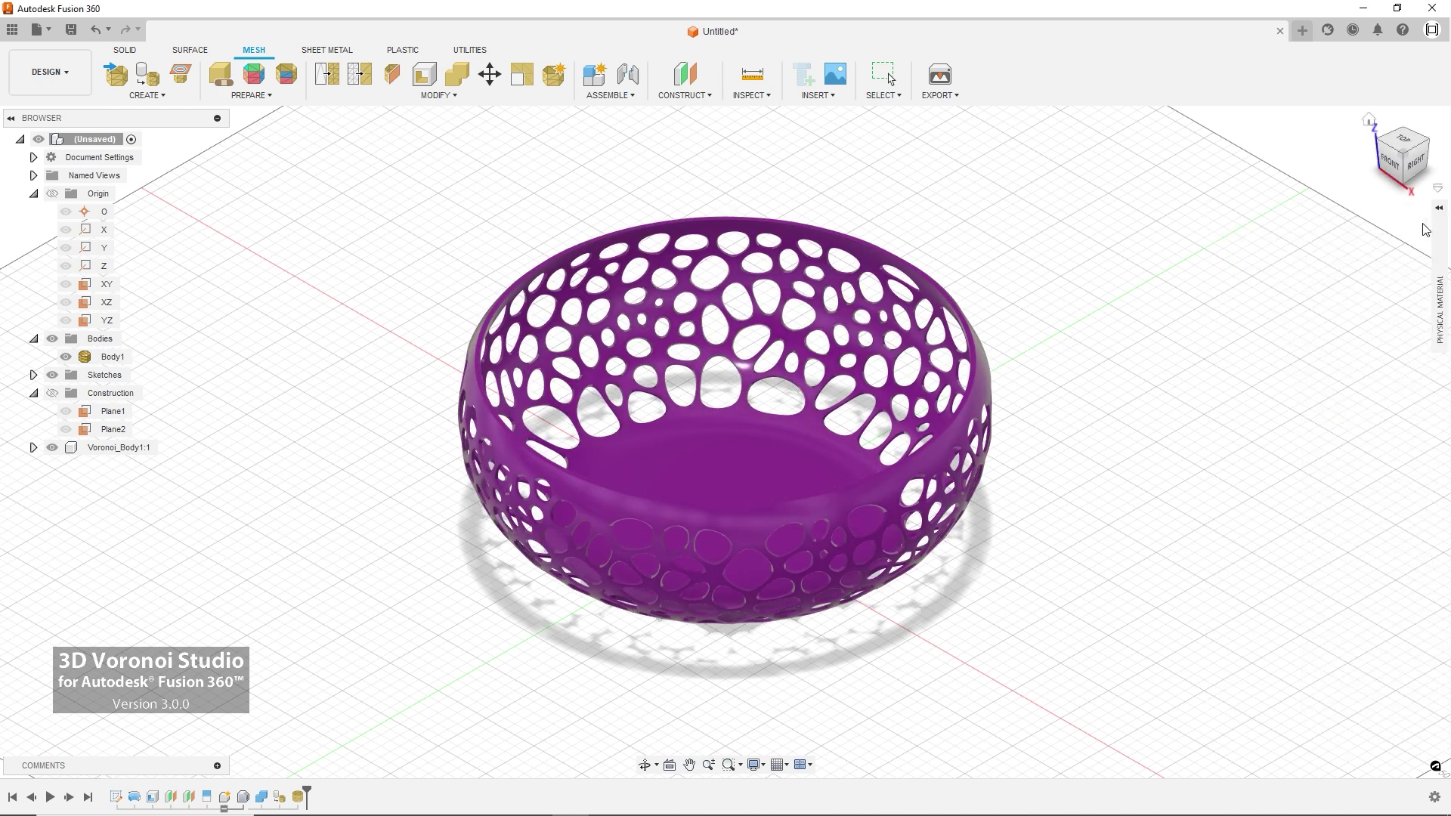
{"action": "mouse_move", "coordinate": [724, 651]}
{"action": "middle_mouse_down", "text": "shift"}
{"action": "mouse_move", "coordinate": [880, 657]}
{"action": "mouse_move", "coordinate": [892, 580]}
{"action": "mouse_move", "coordinate": [920, 569]}
{"action": "mouse_move", "coordinate": [1095, 577]}
{"action": "mouse_move", "coordinate": [1094, 651]}
{"action": "middle_mouse_up", "text": "shift"}
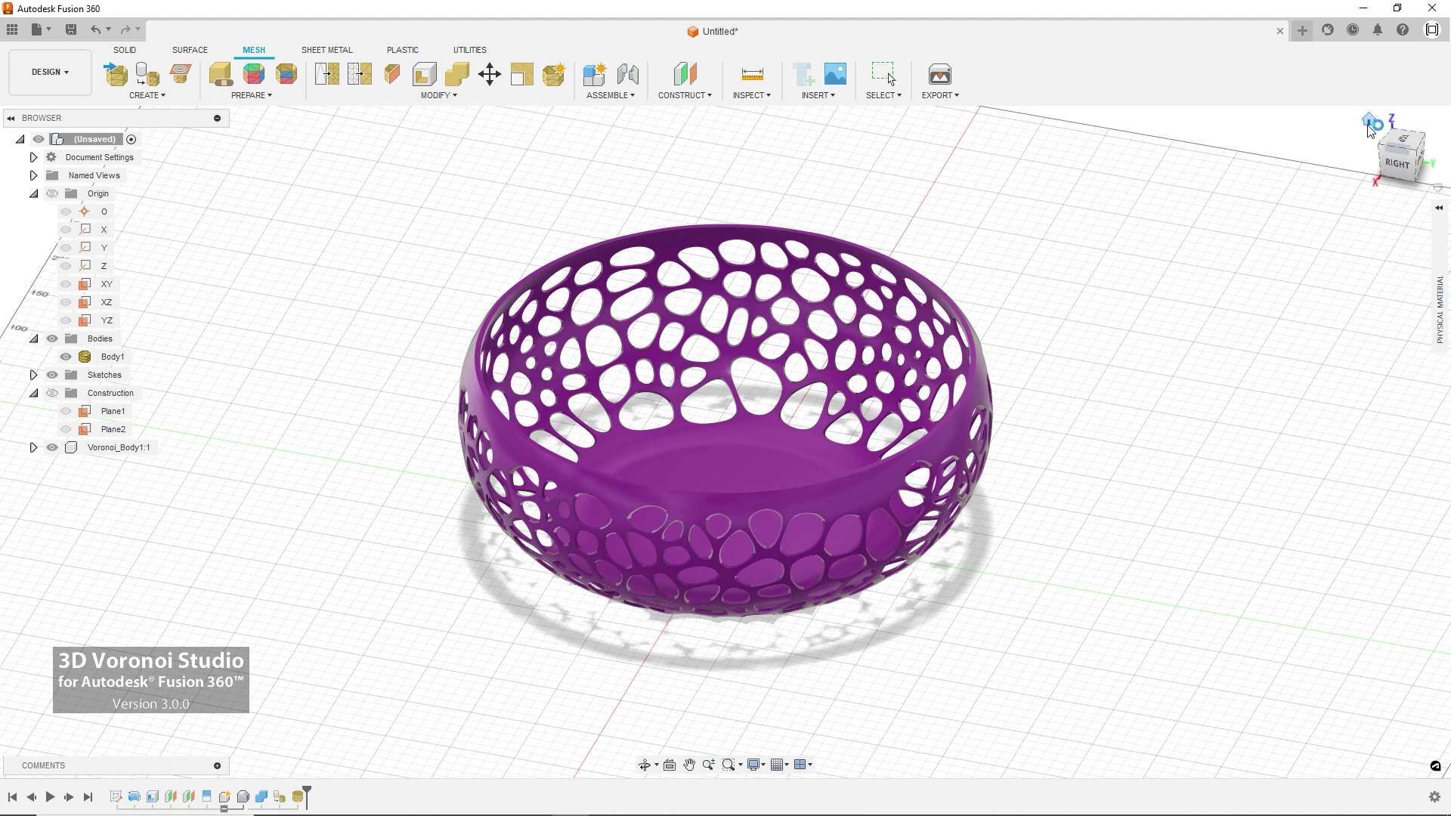
{"action": "left_click", "coordinate": [1376, 124]}
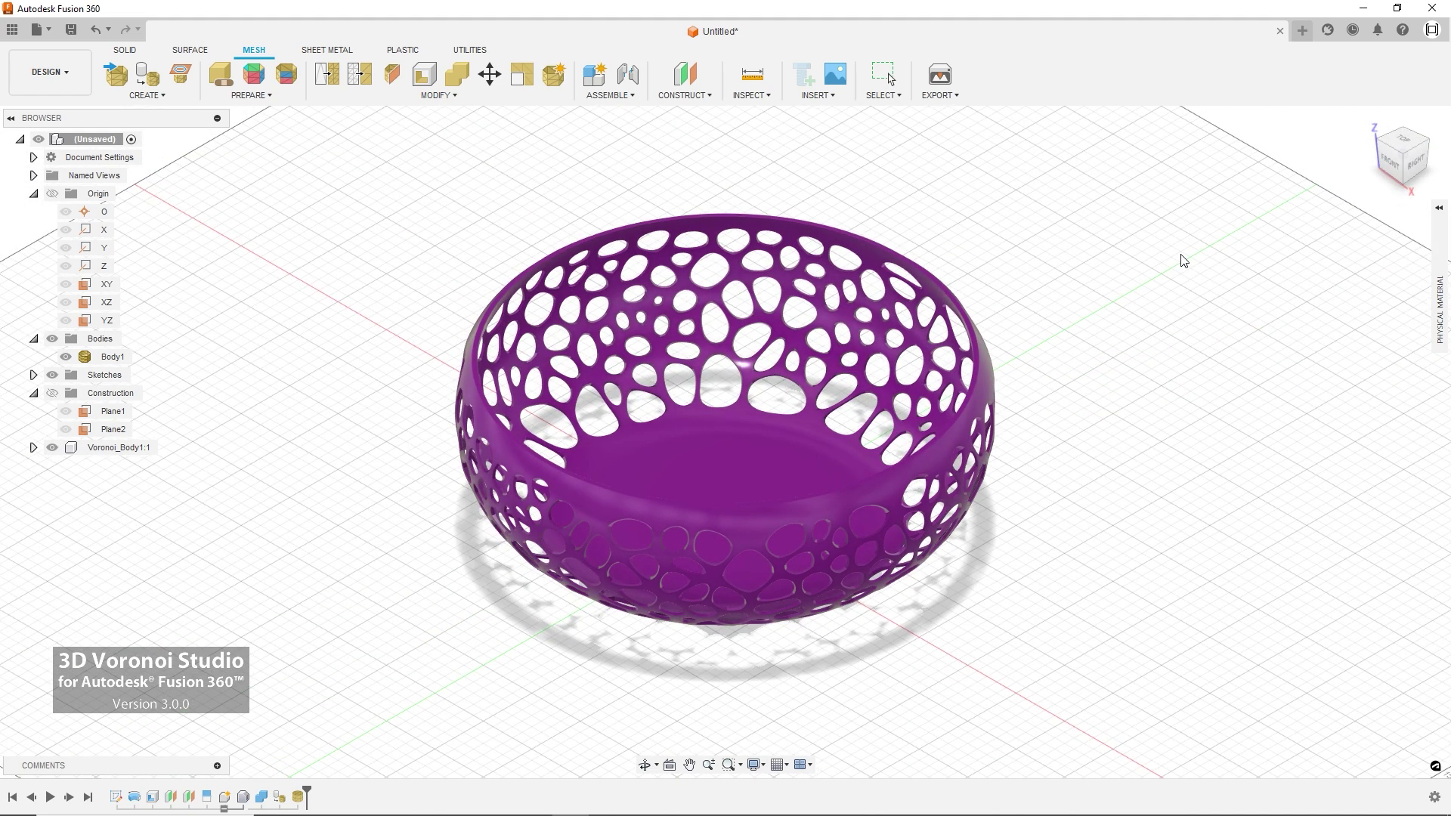